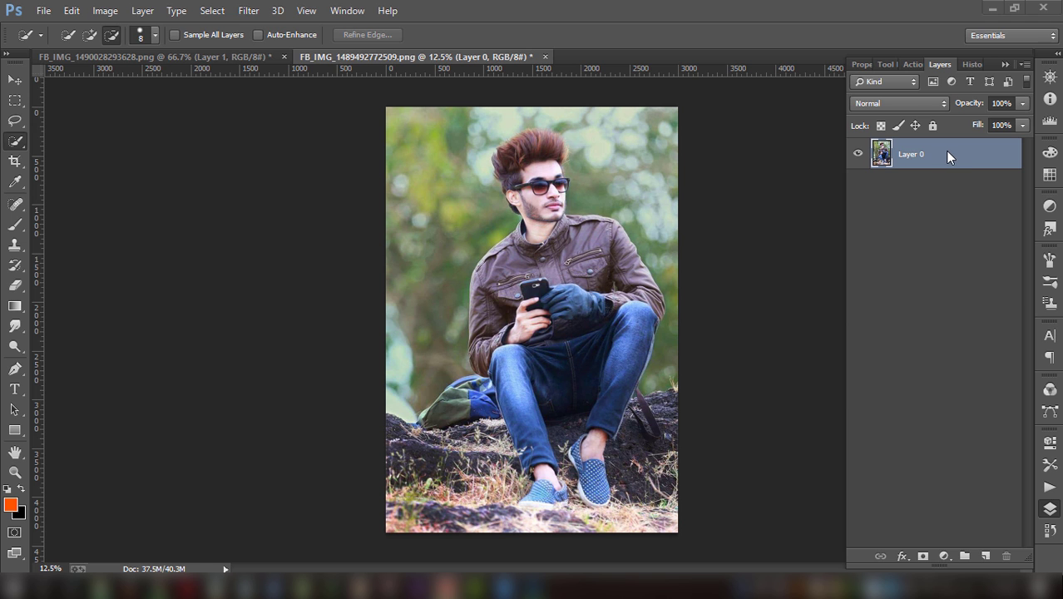
- Duplicate Layer 0 so a Layer 0 copy sits above the original
{"action": "left_click_drag", "start_coordinate": [946, 151], "coordinate": [986, 550]}
{"action": "left_click", "coordinate": [248, 10]}
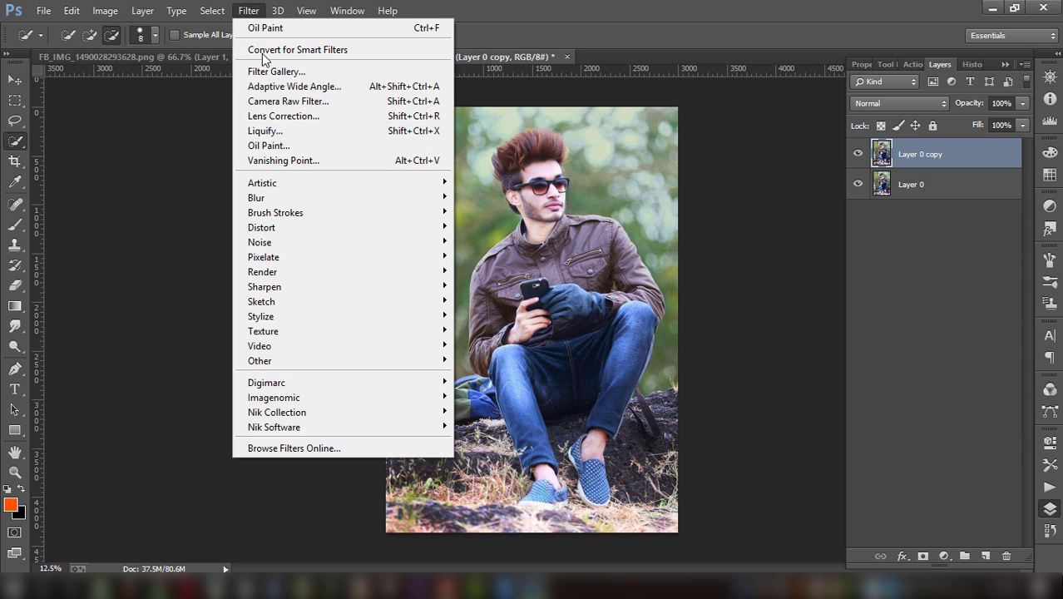
- In Camera Raw Basic, set Clarity +61, Vibrance +44, Highlights -100, Shadows -3, Whites +13, Blacks -41, Contrast -5
{"action": "left_click", "coordinate": [275, 104]}
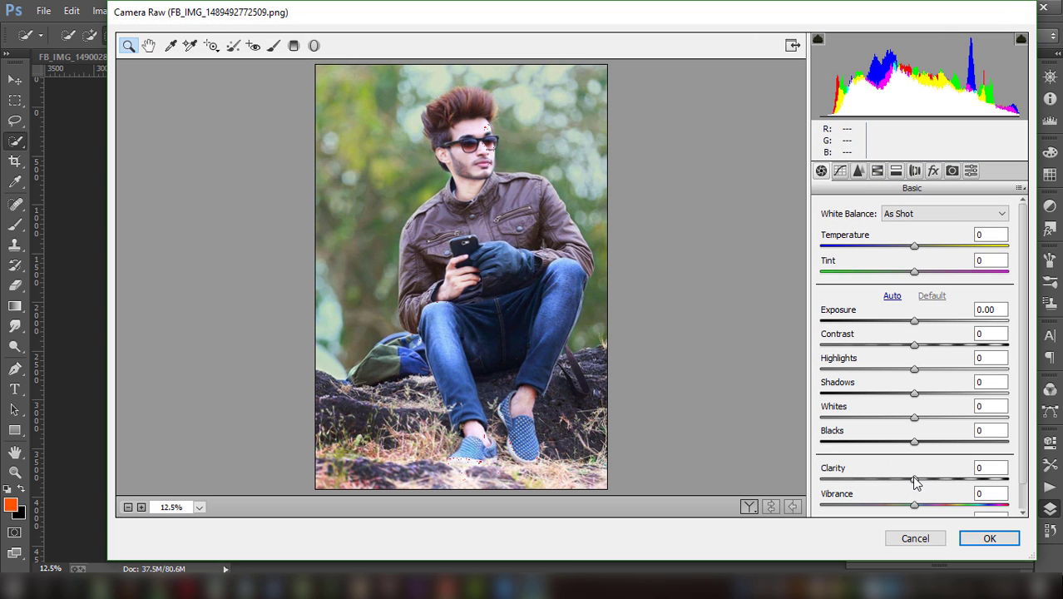
{"action": "left_click_drag", "start_coordinate": [913, 479], "coordinate": [973, 480]}
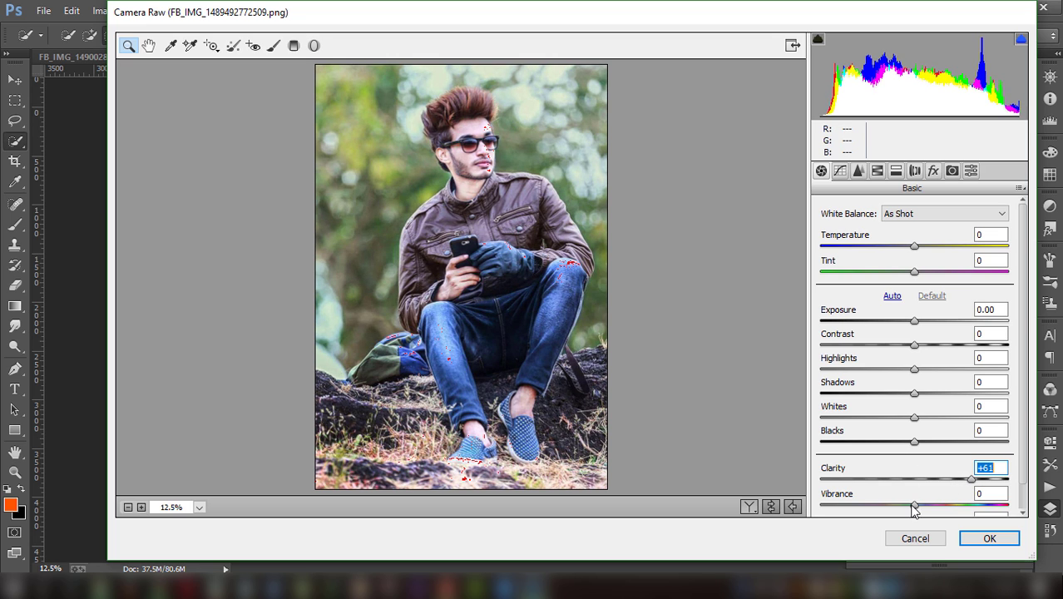
{"action": "left_click_drag", "start_coordinate": [912, 506], "coordinate": [954, 505]}
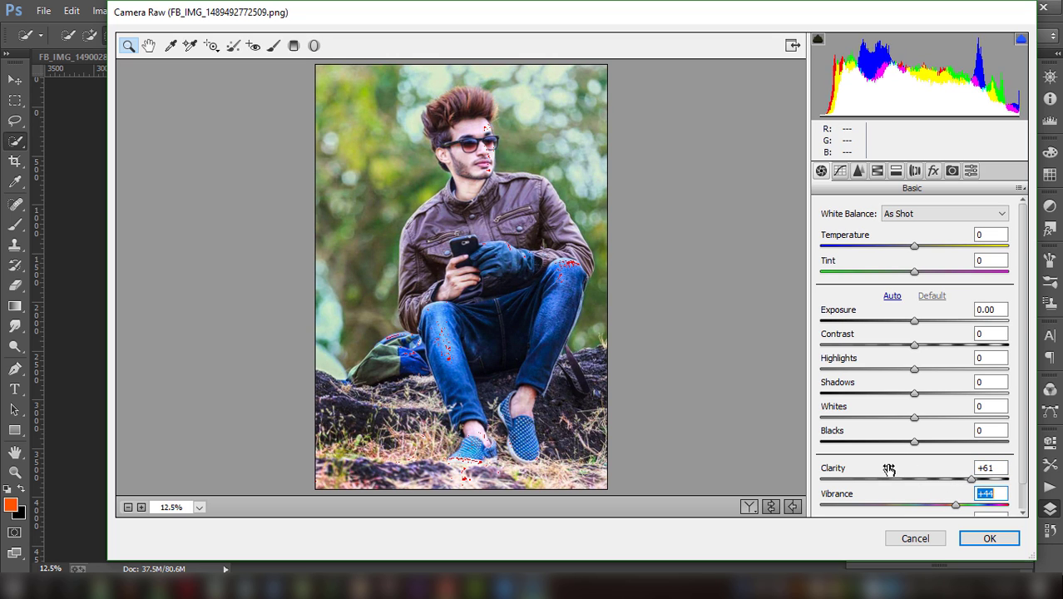
{"action": "mouse_move", "coordinate": [914, 442]}
{"action": "left_mouse_down"}
{"action": "mouse_move", "coordinate": [876, 441]}
{"action": "mouse_move", "coordinate": [945, 413]}
{"action": "mouse_move", "coordinate": [921, 405]}
{"action": "mouse_move", "coordinate": [925, 390]}
{"action": "mouse_move", "coordinate": [873, 367]}
{"action": "mouse_move", "coordinate": [793, 371]}
{"action": "left_mouse_up"}
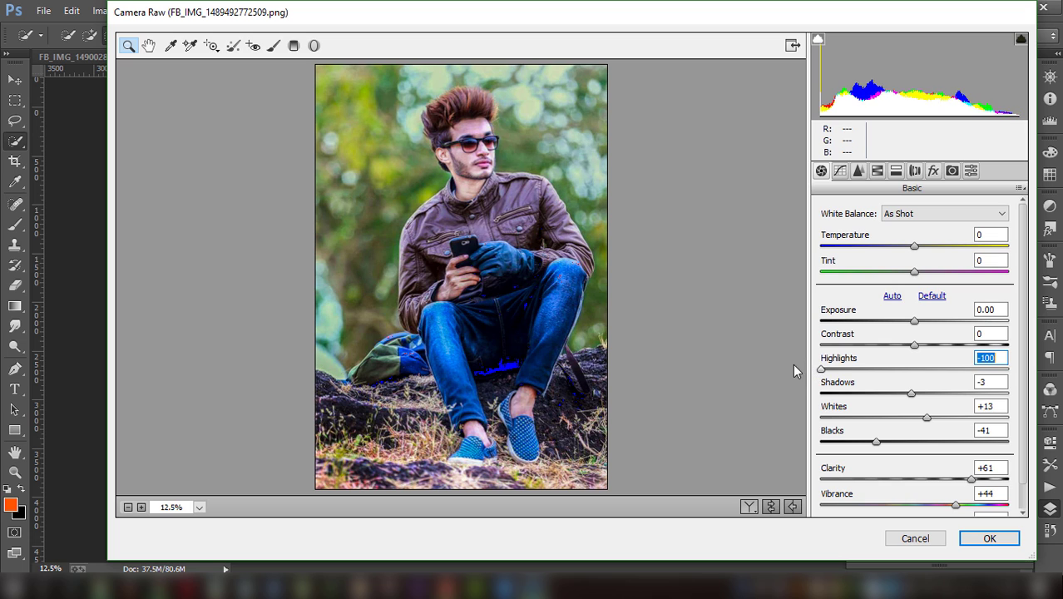
{"action": "left_click_drag", "start_coordinate": [918, 344], "coordinate": [915, 348]}
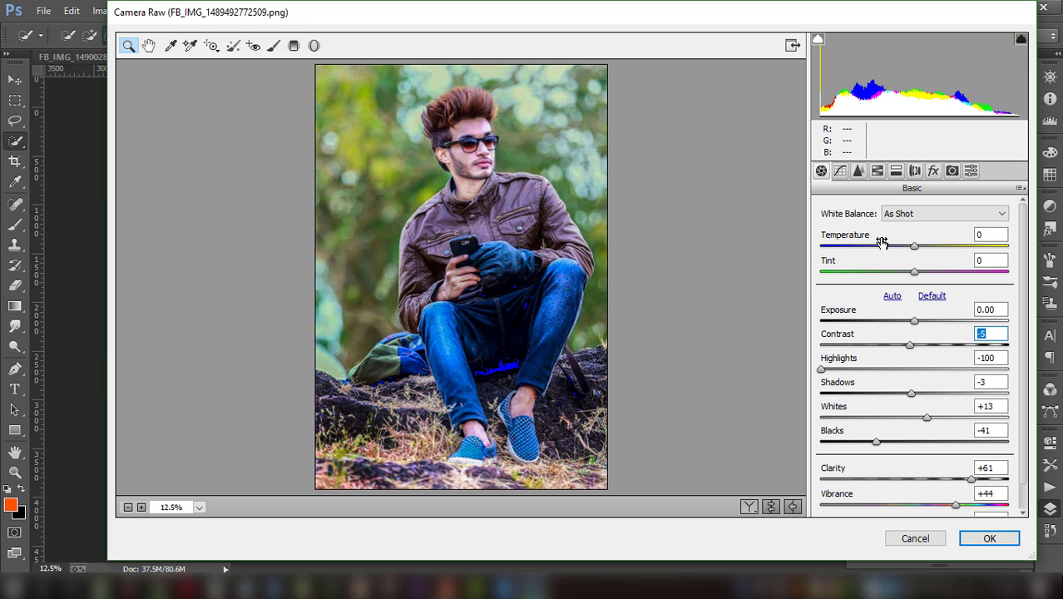
- In HSL/Grayscale, set Yellows saturation +88 and Greens +47, then Yellows hue -8 and Greens hue +21
{"action": "left_click", "coordinate": [858, 173]}
{"action": "left_click", "coordinate": [876, 173]}
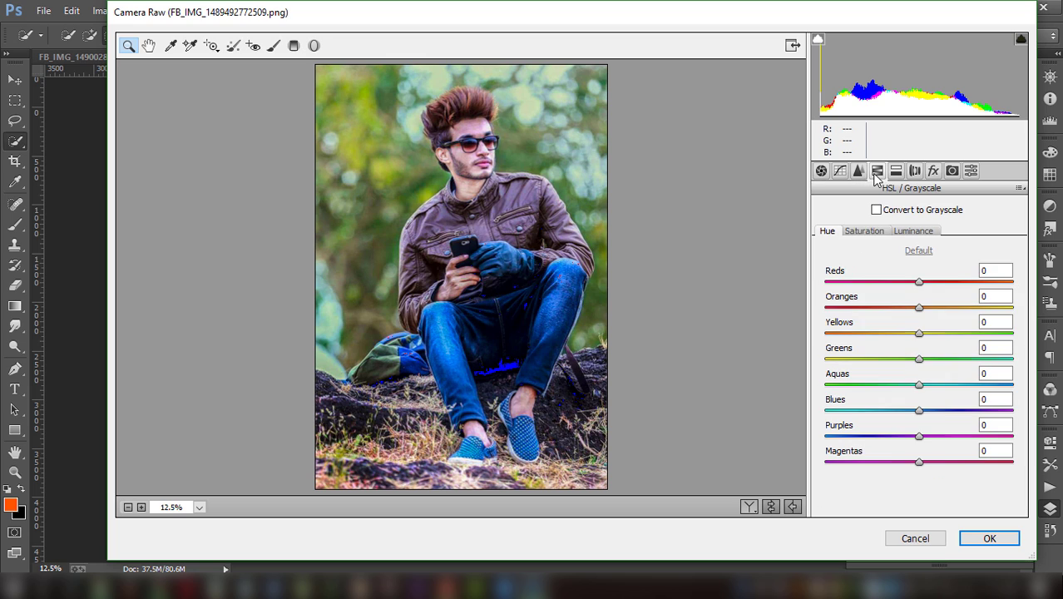
{"action": "left_click", "coordinate": [863, 233]}
{"action": "left_click_drag", "start_coordinate": [918, 332], "coordinate": [1000, 332]}
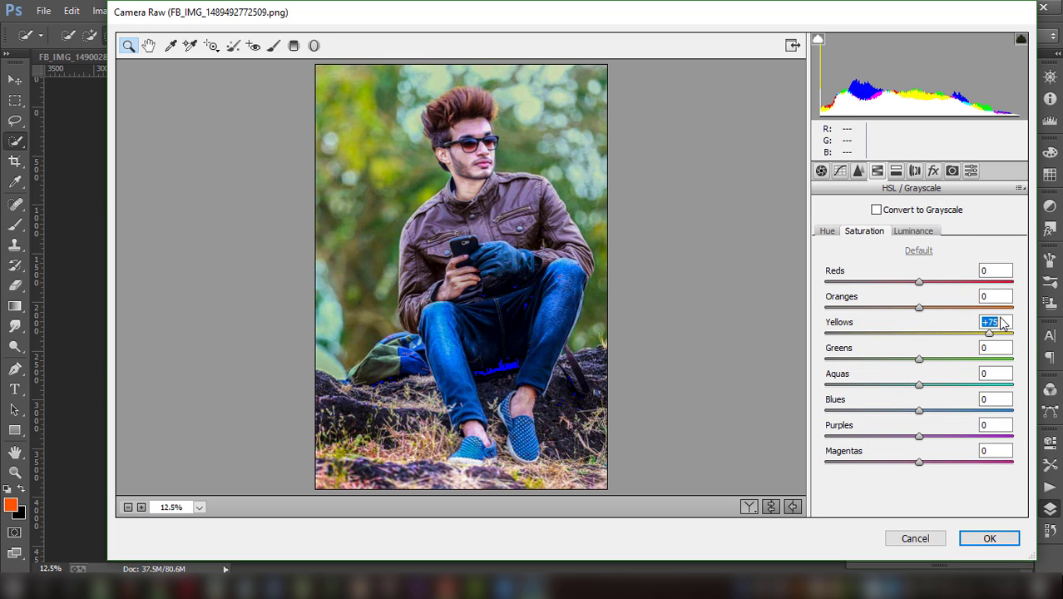
{"action": "mouse_move", "coordinate": [919, 359]}
{"action": "left_mouse_down"}
{"action": "mouse_move", "coordinate": [962, 359]}
{"action": "mouse_move", "coordinate": [956, 346]}
{"action": "left_mouse_up"}
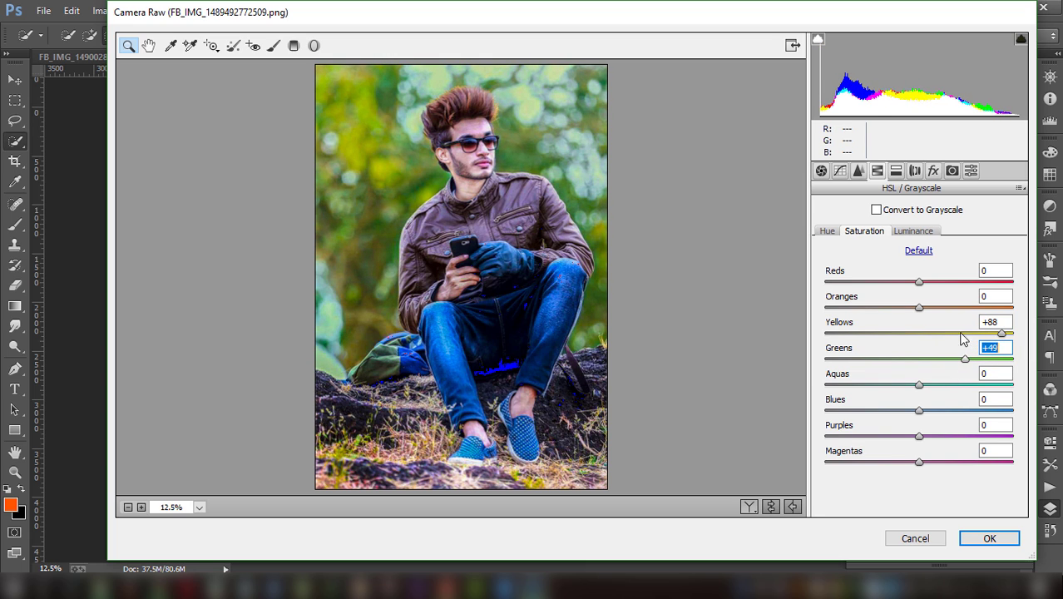
{"action": "left_click", "coordinate": [831, 231]}
{"action": "mouse_move", "coordinate": [920, 334]}
{"action": "left_mouse_down"}
{"action": "mouse_move", "coordinate": [977, 329]}
{"action": "mouse_move", "coordinate": [912, 332]}
{"action": "mouse_move", "coordinate": [896, 361]}
{"action": "mouse_move", "coordinate": [883, 361]}
{"action": "mouse_move", "coordinate": [936, 347]}
{"action": "mouse_move", "coordinate": [919, 355]}
{"action": "left_mouse_up"}
- Apply the first Camera Raw pass, then in a second pass shift Yellows hue to -25 and adjust Greens hue
{"action": "left_click", "coordinate": [969, 541]}
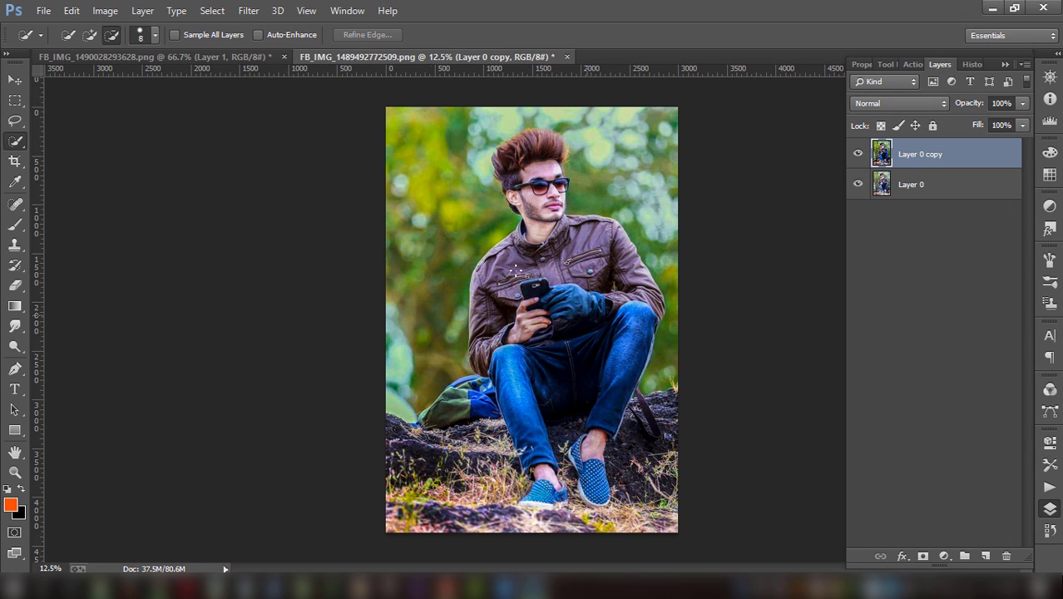
{"action": "left_click", "coordinate": [249, 11]}
{"action": "left_click", "coordinate": [287, 101]}
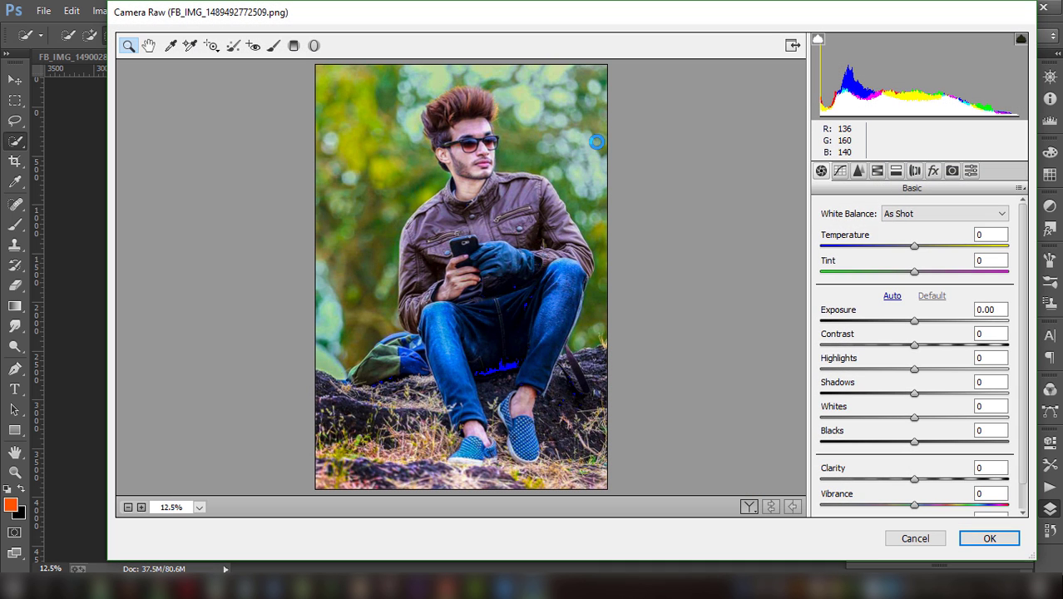
{"action": "left_click", "coordinate": [876, 172]}
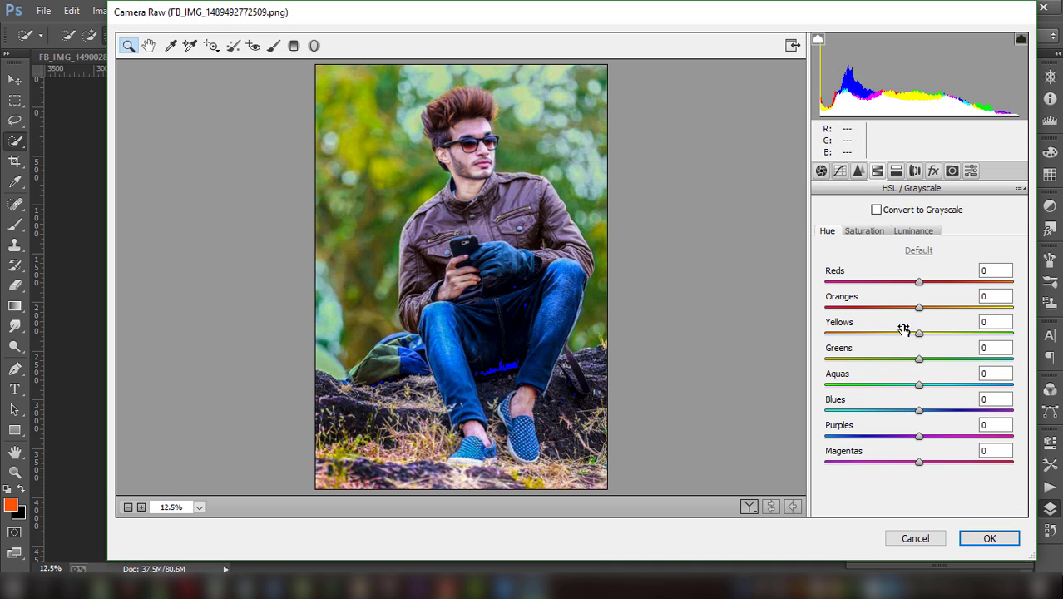
{"action": "left_click_drag", "start_coordinate": [921, 336], "coordinate": [903, 322]}
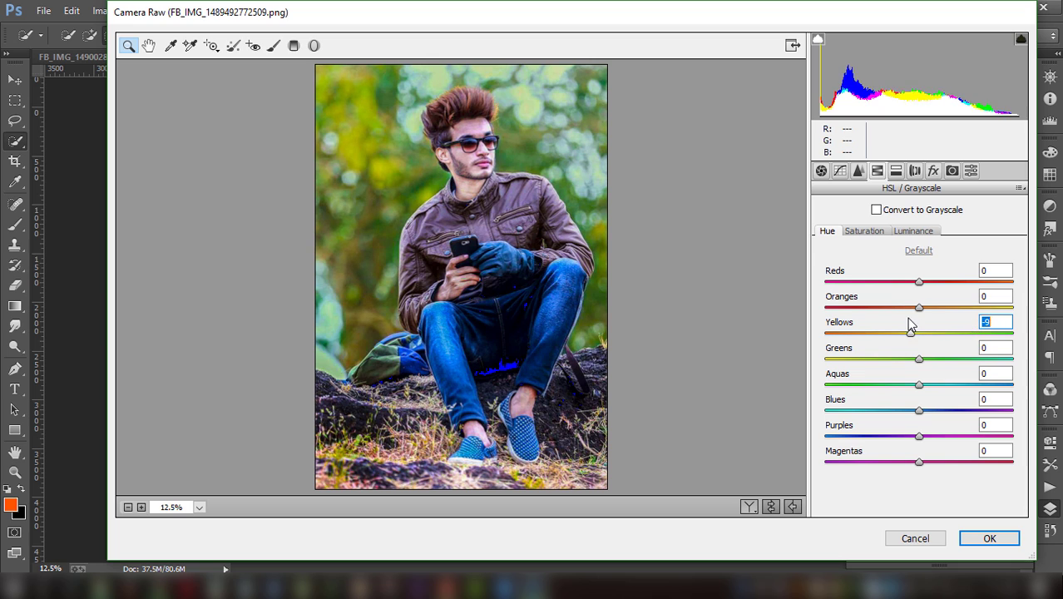
{"action": "mouse_move", "coordinate": [919, 358]}
{"action": "left_mouse_down"}
{"action": "mouse_move", "coordinate": [942, 358]}
{"action": "mouse_move", "coordinate": [915, 358]}
{"action": "left_mouse_up"}
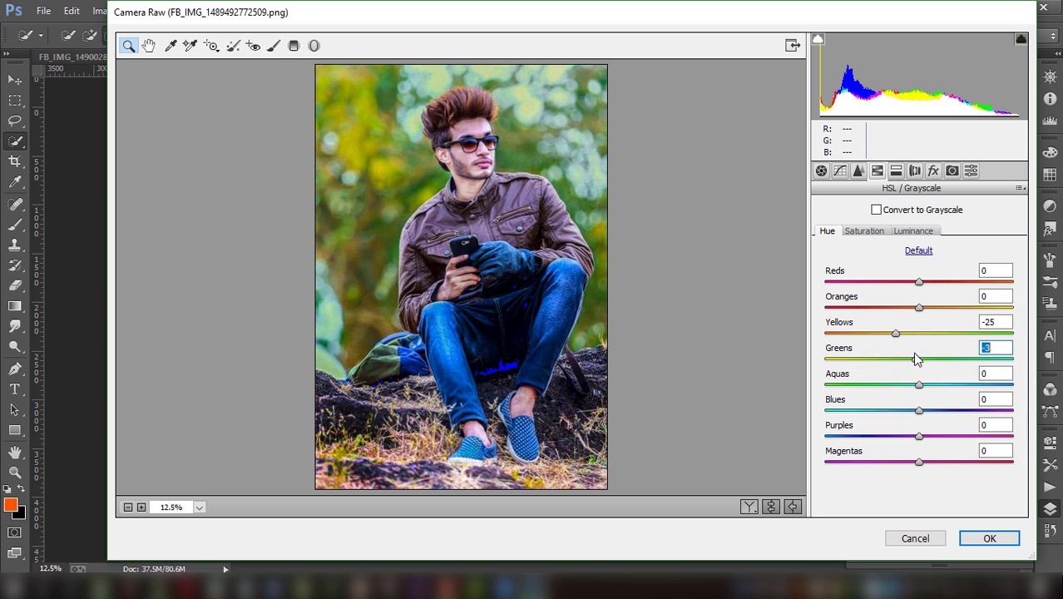
- In Camera Calibration, set Green Primary hue +7, saturation +13 and Blue Primary hue +6, saturation -17
{"action": "left_click", "coordinate": [895, 170]}
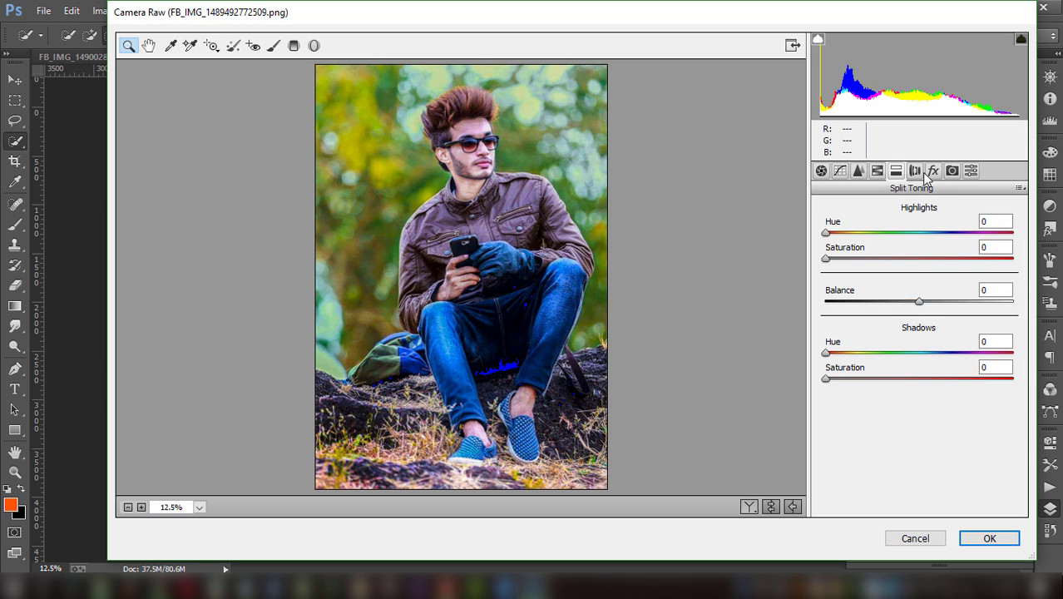
{"action": "left_click", "coordinate": [932, 170]}
{"action": "left_click", "coordinate": [951, 170]}
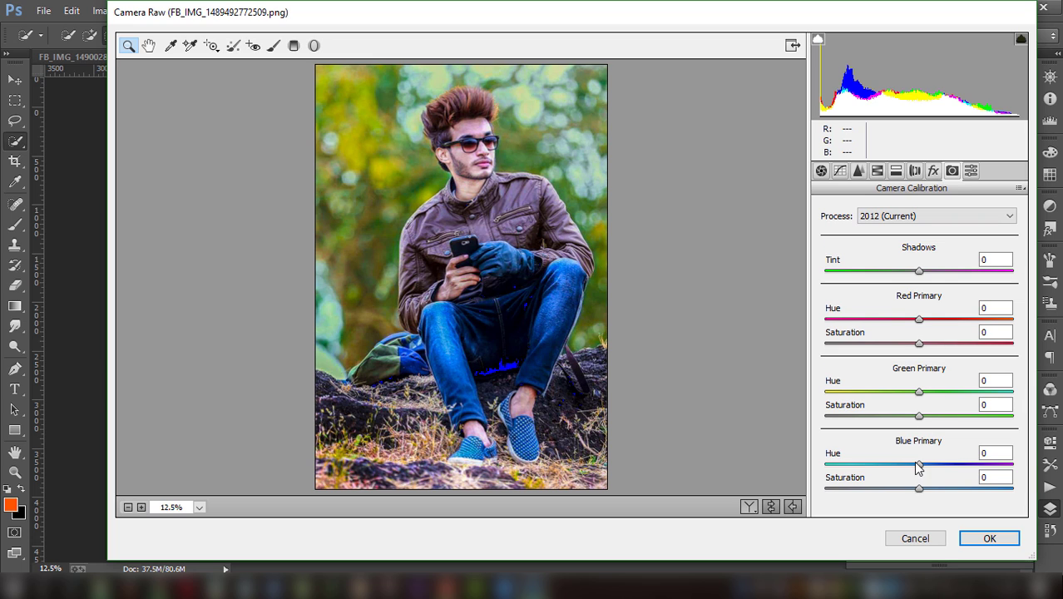
{"action": "mouse_move", "coordinate": [925, 419]}
{"action": "left_mouse_down"}
{"action": "mouse_move", "coordinate": [941, 415]}
{"action": "mouse_move", "coordinate": [900, 415]}
{"action": "mouse_move", "coordinate": [931, 416]}
{"action": "mouse_move", "coordinate": [924, 390]}
{"action": "left_mouse_up"}
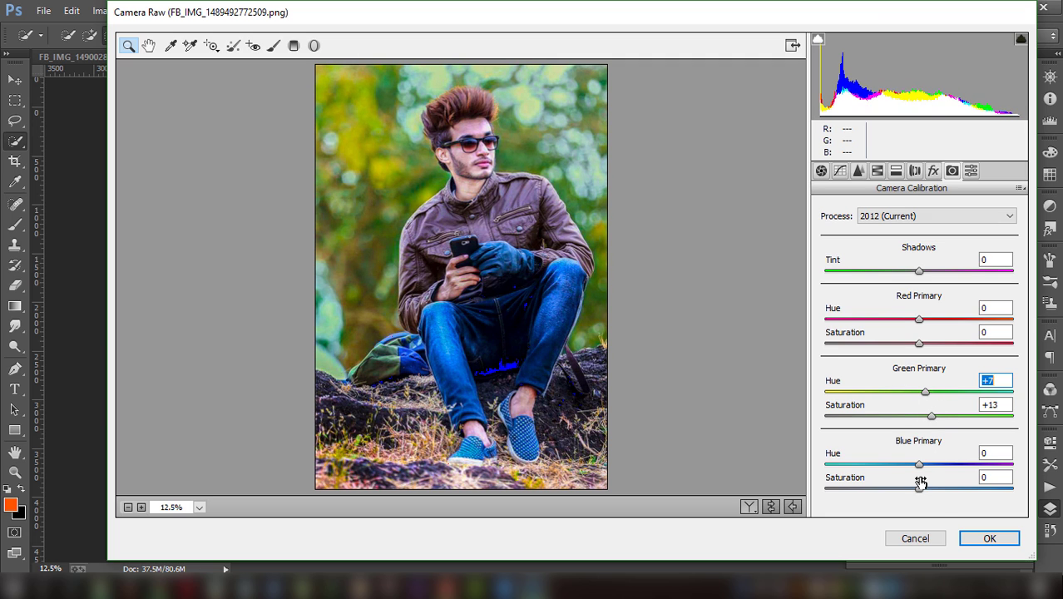
{"action": "mouse_move", "coordinate": [919, 463]}
{"action": "left_mouse_down"}
{"action": "mouse_move", "coordinate": [898, 463]}
{"action": "mouse_move", "coordinate": [926, 463]}
{"action": "mouse_move", "coordinate": [932, 488]}
{"action": "mouse_move", "coordinate": [912, 488]}
{"action": "left_mouse_up"}
- Apply the second Camera Raw pass and ready the Eraser with a soft round 139 px, 0% hardness brush
{"action": "left_click", "coordinate": [973, 546]}
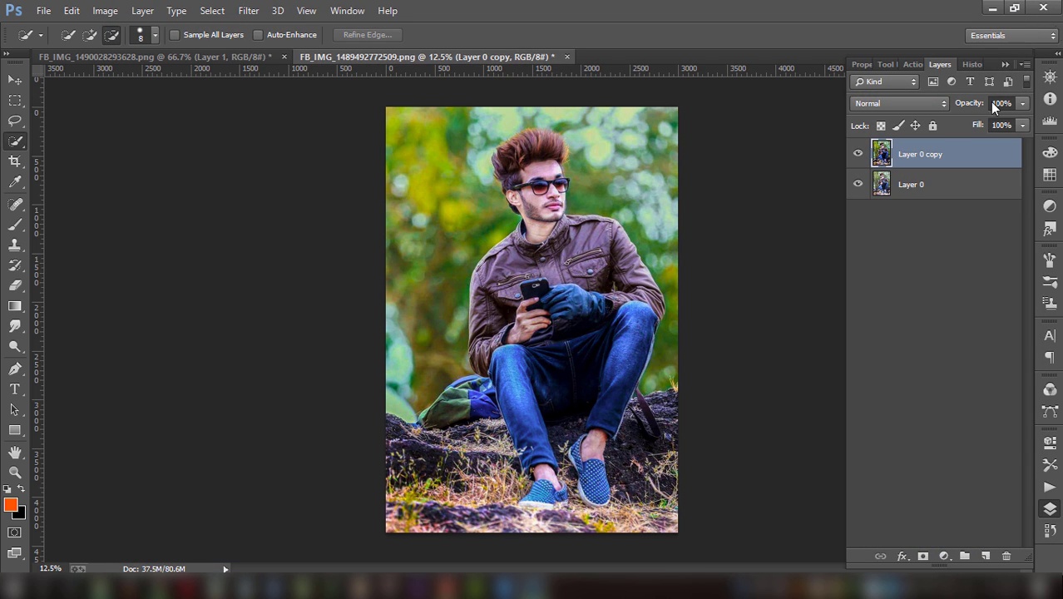
{"action": "left_click", "coordinate": [14, 285]}
{"action": "right_click", "coordinate": [15, 285]}
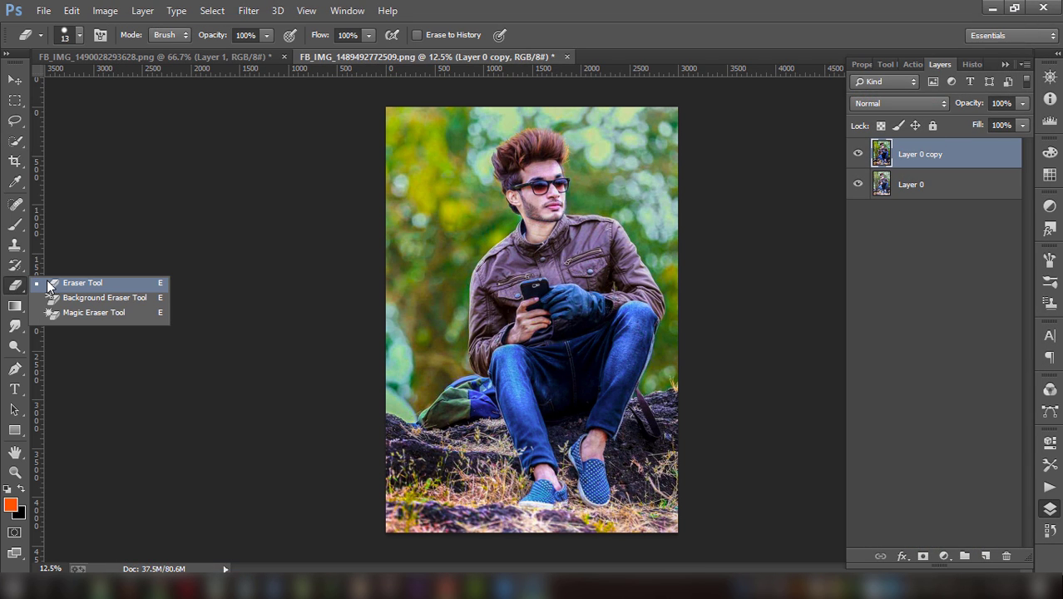
{"action": "left_click", "coordinate": [52, 284]}
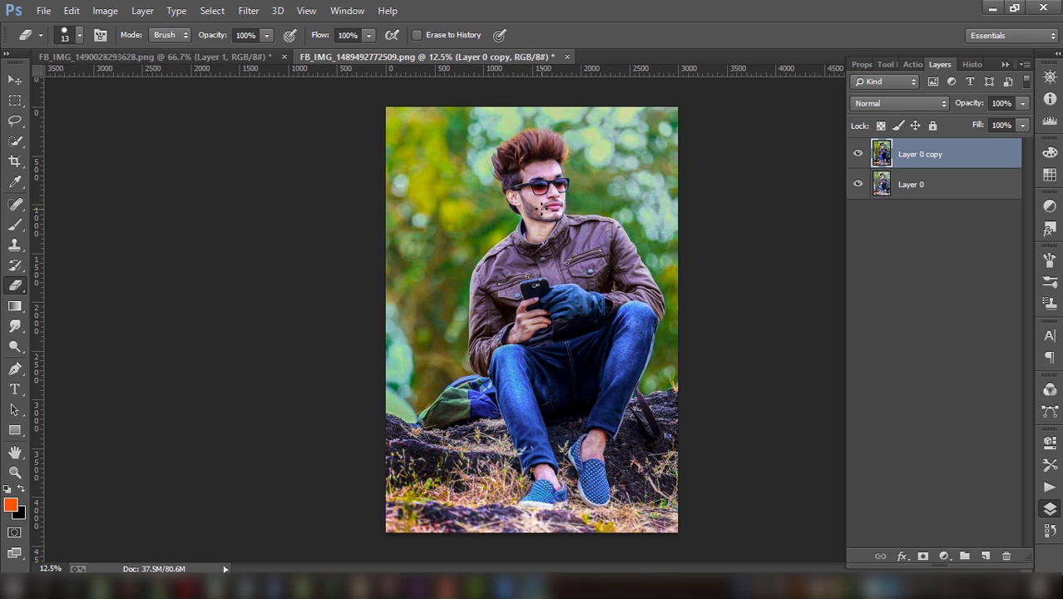
{"action": "scroll", "coordinate": [532, 324], "scroll_direction": "up", "scroll_amount": 1}
{"action": "scroll", "coordinate": [532, 325], "scroll_direction": "up", "scroll_amount": 1}
{"action": "scroll", "coordinate": [457, 167], "scroll_direction": "up", "scroll_amount": 2}
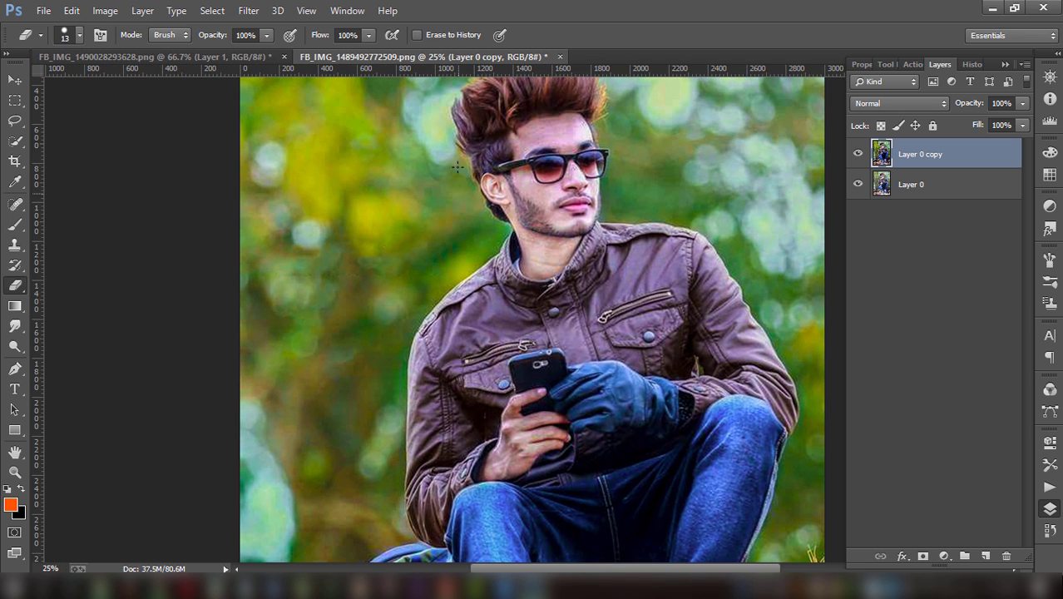
{"action": "scroll", "coordinate": [457, 167], "scroll_direction": "up", "scroll_amount": 2}
{"action": "scroll", "coordinate": [457, 167], "scroll_direction": "up", "scroll_amount": 1}
{"action": "left_click", "coordinate": [79, 35]}
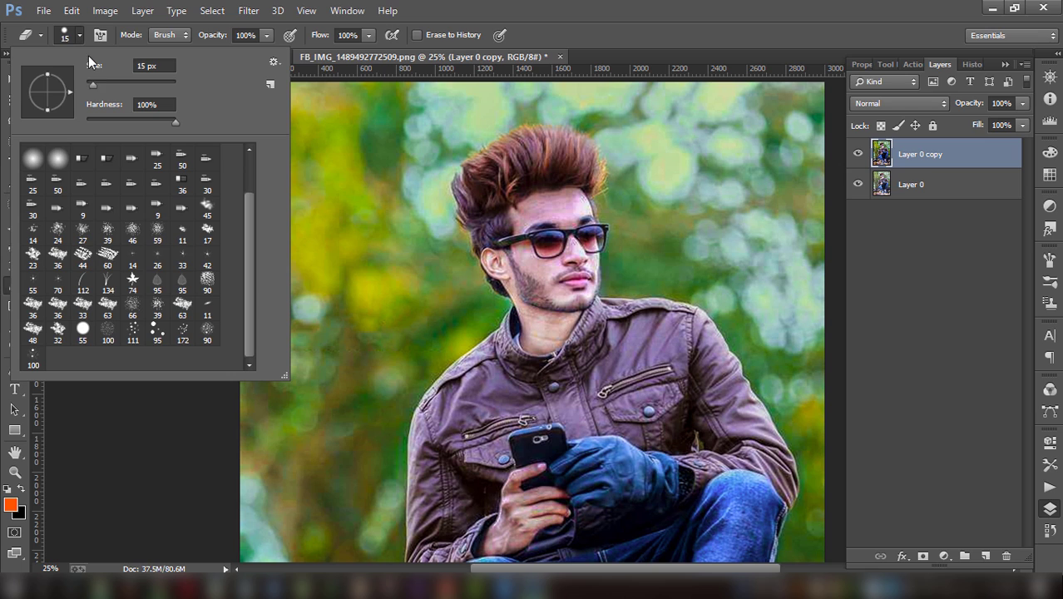
{"action": "scroll", "coordinate": [40, 154], "scroll_direction": "up", "scroll_amount": 2}
{"action": "left_click", "coordinate": [32, 156]}
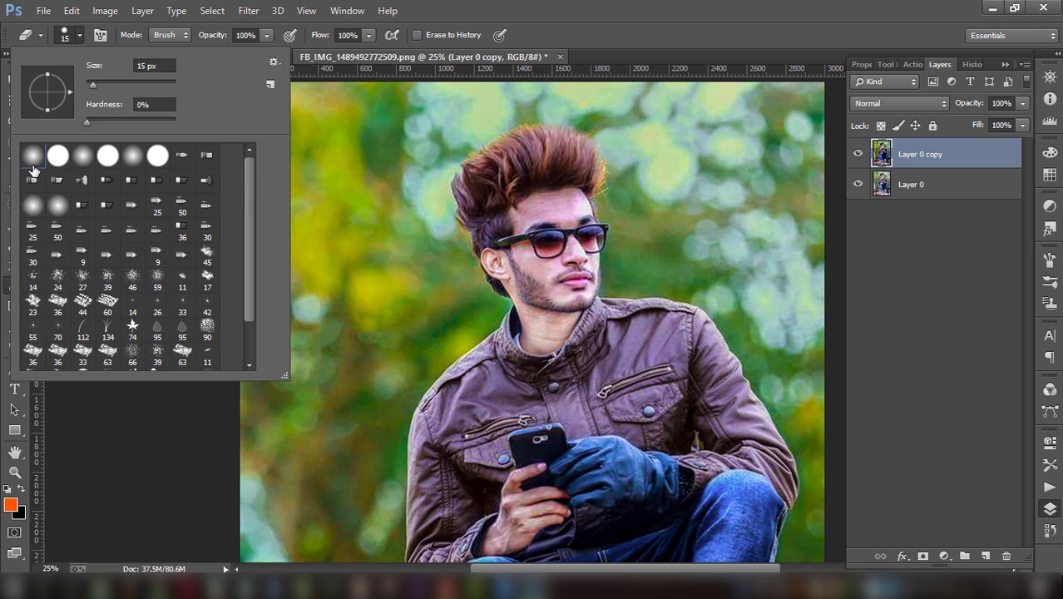
{"action": "left_click", "coordinate": [564, 232]}
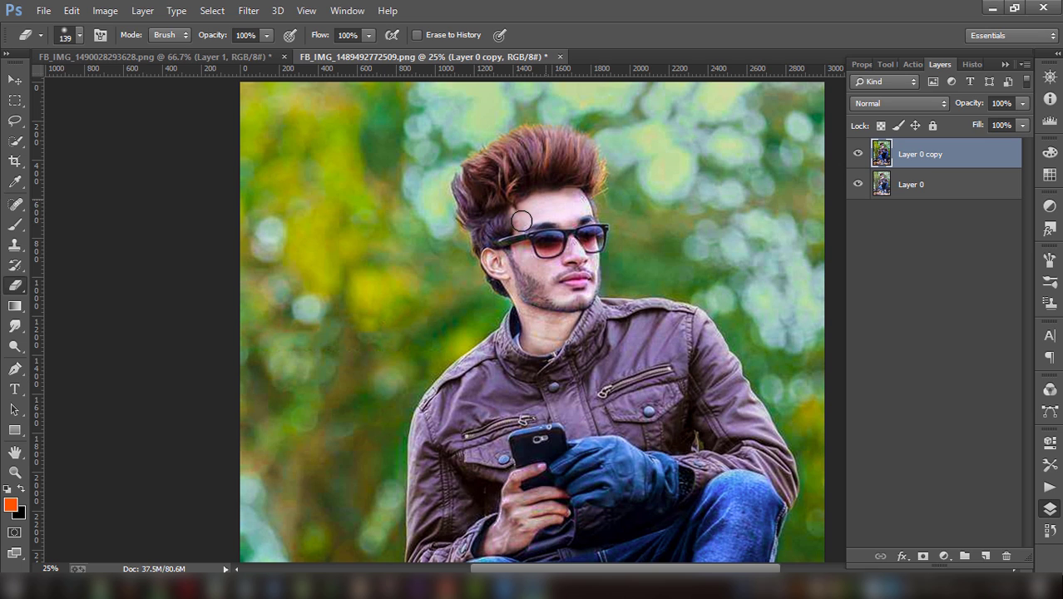
- Erase the top layer over the face, hand and both ankles to reveal the original skin
{"action": "mouse_move", "coordinate": [521, 220]}
{"action": "left_mouse_down"}
{"action": "mouse_move", "coordinate": [536, 334]}
{"action": "mouse_move", "coordinate": [573, 260]}
{"action": "mouse_move", "coordinate": [565, 203]}
{"action": "mouse_move", "coordinate": [576, 202]}
{"action": "left_mouse_up"}
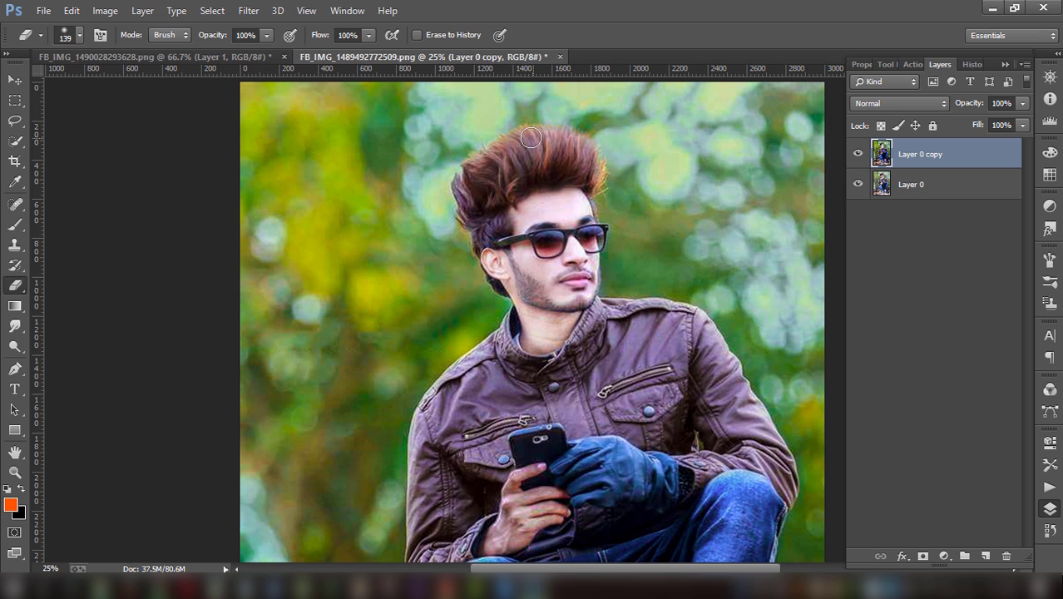
{"action": "scroll", "coordinate": [562, 269], "scroll_direction": "down", "scroll_amount": 1}
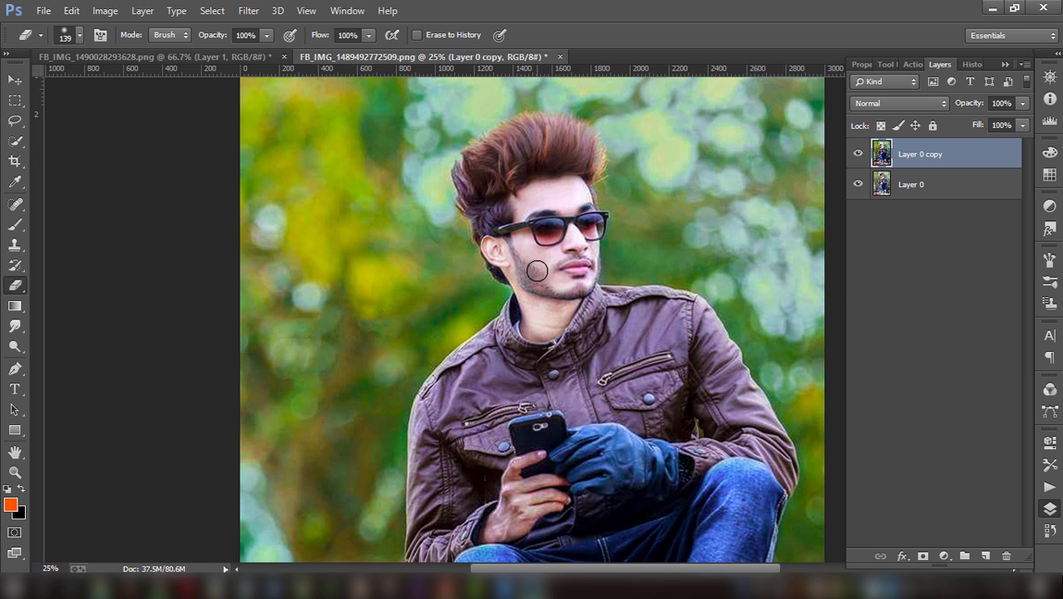
{"action": "scroll", "coordinate": [536, 289], "scroll_direction": "down", "scroll_amount": 4}
{"action": "left_click_drag", "start_coordinate": [536, 288], "coordinate": [520, 353]}
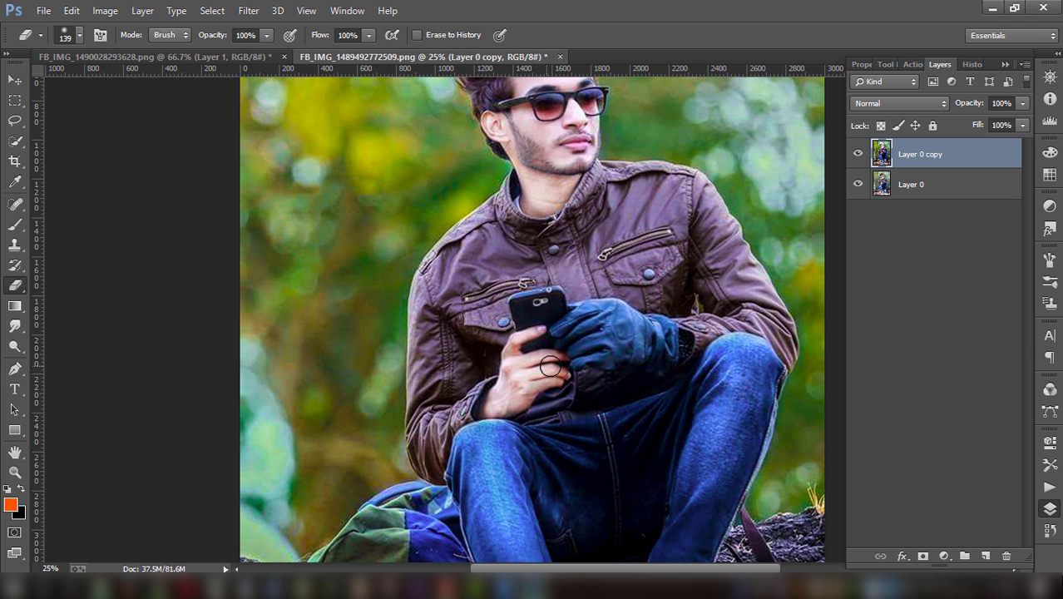
{"action": "scroll", "coordinate": [545, 366], "scroll_direction": "down", "scroll_amount": 2}
{"action": "scroll", "coordinate": [537, 295], "scroll_direction": "down", "scroll_amount": 4}
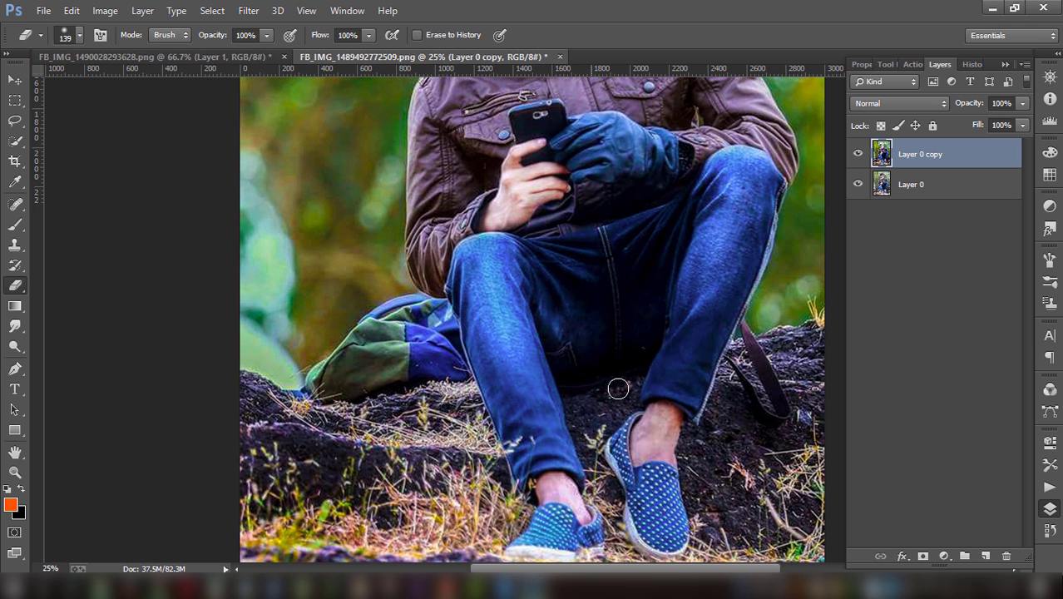
{"action": "left_click_drag", "start_coordinate": [651, 425], "coordinate": [664, 425]}
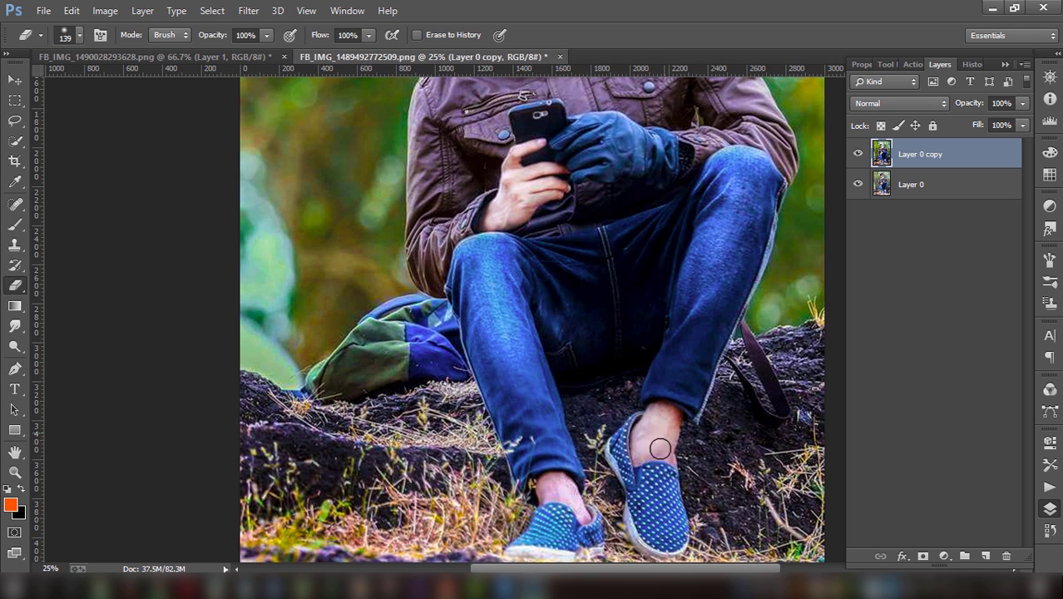
{"action": "scroll", "coordinate": [582, 444], "scroll_direction": "down", "scroll_amount": 3}
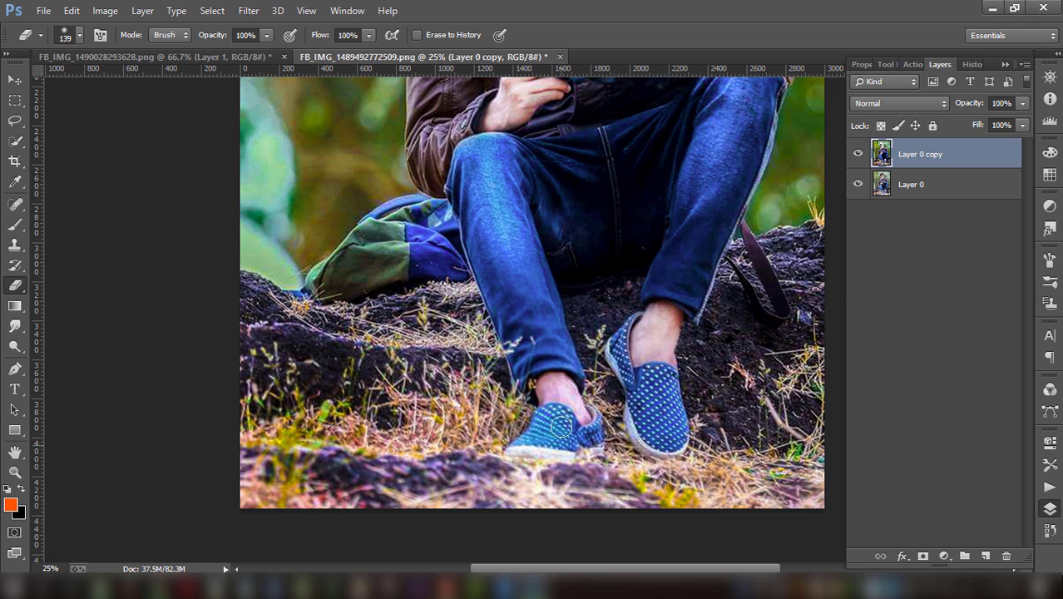
{"action": "left_click_drag", "start_coordinate": [549, 381], "coordinate": [547, 388]}
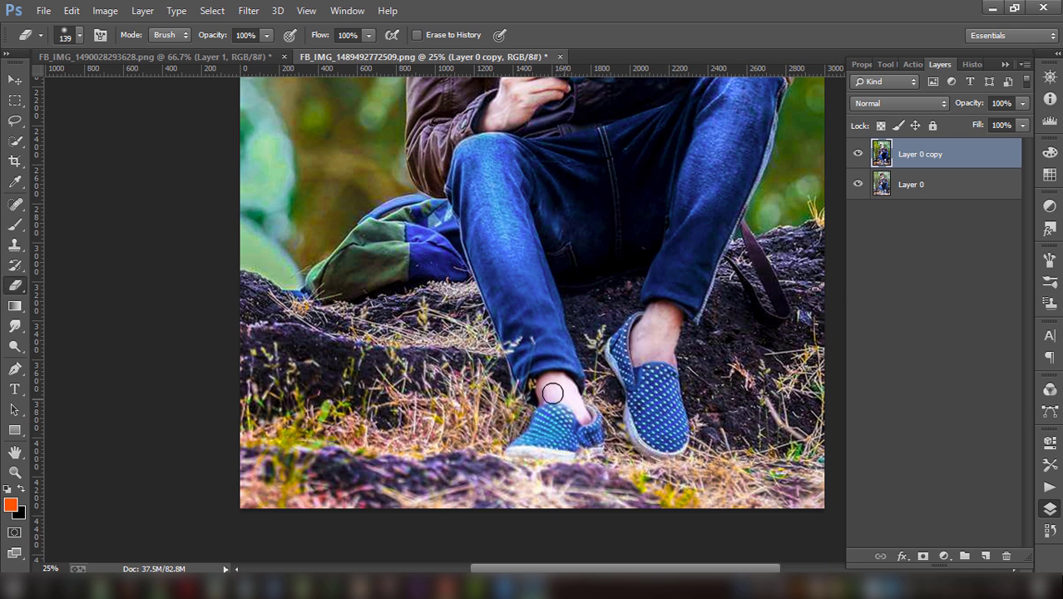
{"action": "scroll", "coordinate": [547, 389], "scroll_direction": "up", "scroll_amount": 2}
{"action": "key", "text": "ctrl+minus"}
{"action": "key", "text": "ctrl+minus"}
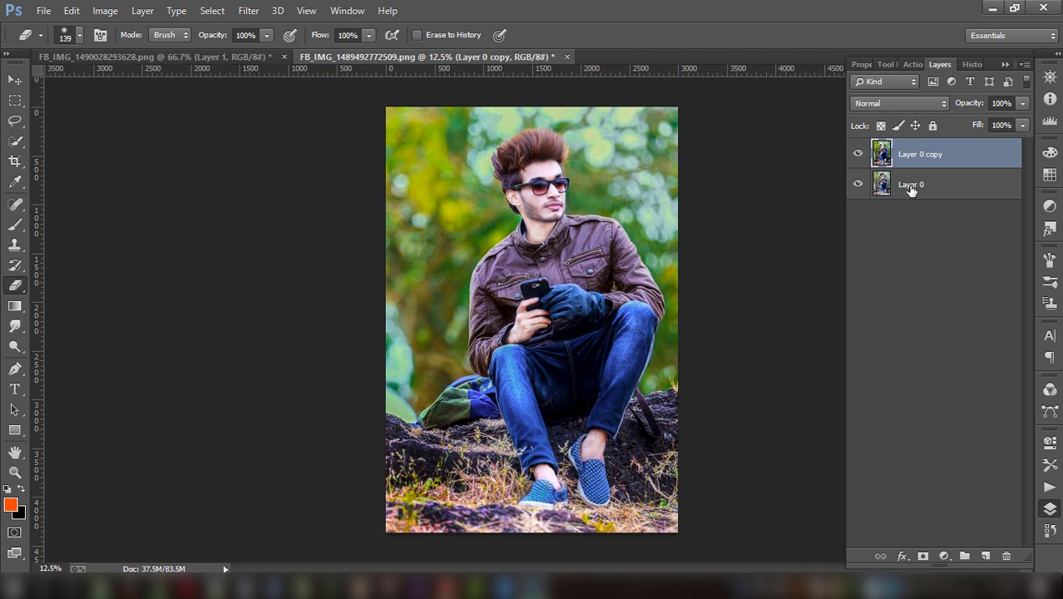
- Delete the original Layer 0 and launch Nik Color Efex Pro 4 on Layer 0 copy
{"action": "left_click_drag", "start_coordinate": [911, 190], "coordinate": [1005, 555]}
{"action": "key", "text": "w"}
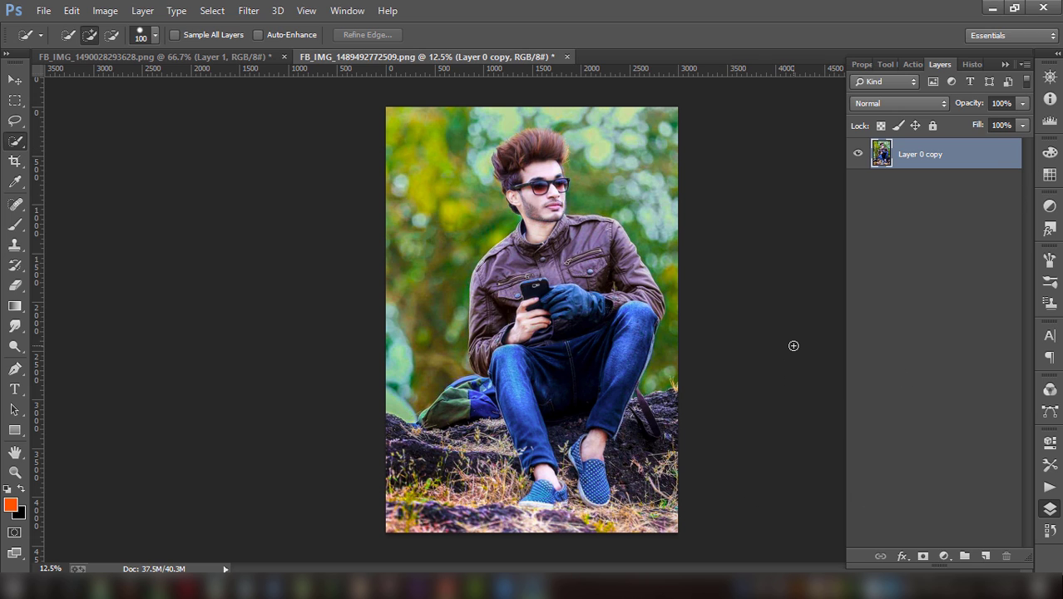
{"action": "left_click", "coordinate": [248, 11]}
{"action": "mouse_move", "coordinate": [340, 413]}
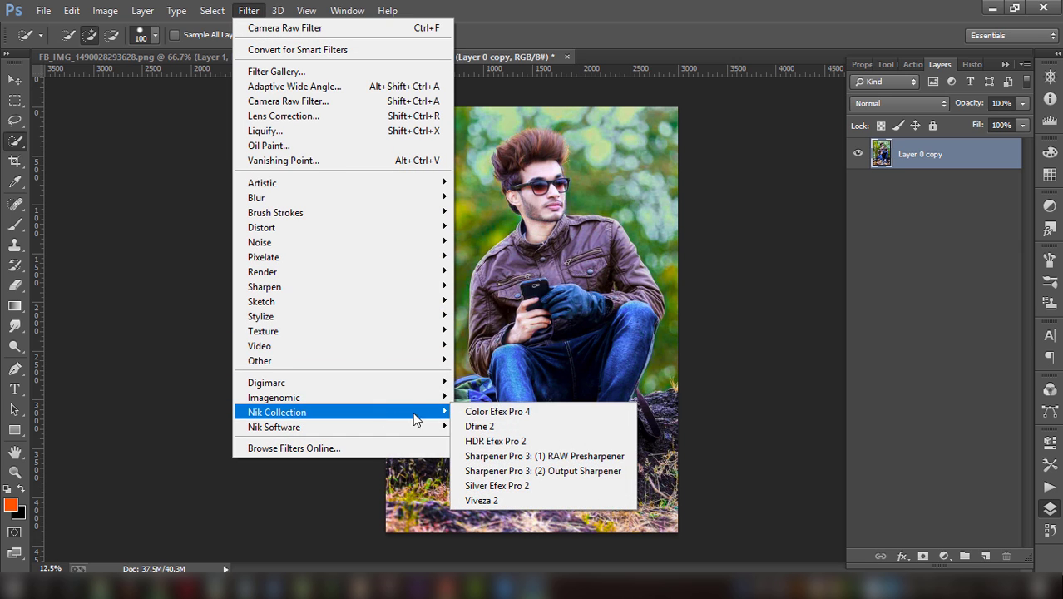
{"action": "left_click", "coordinate": [476, 413]}
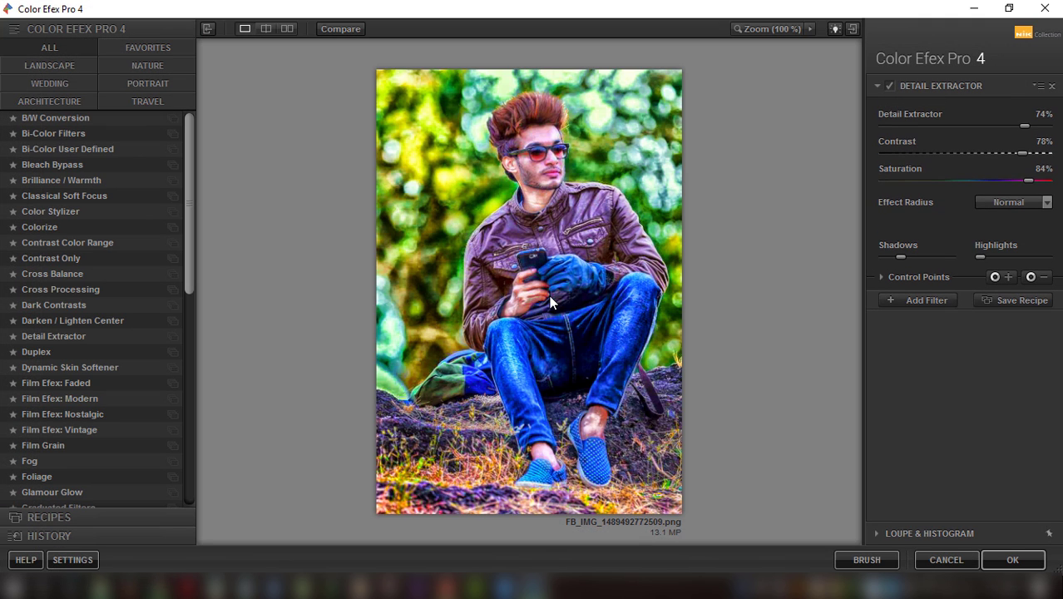
- Reset Detail Extractor, then set it to 62% with Contrast 47% and Saturation about 81%
{"action": "left_click", "coordinate": [888, 86]}
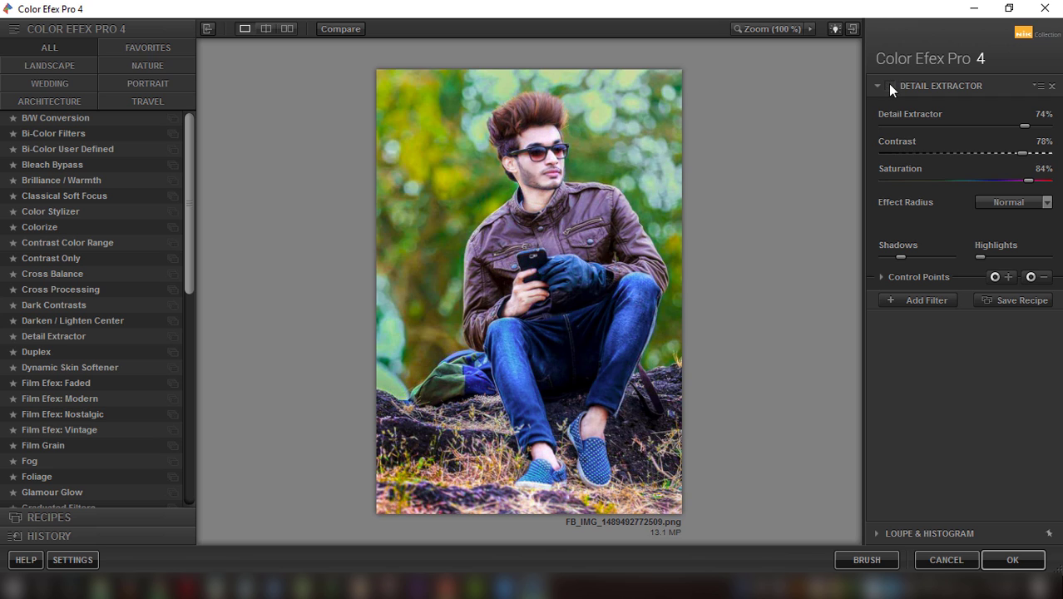
{"action": "left_click", "coordinate": [55, 340]}
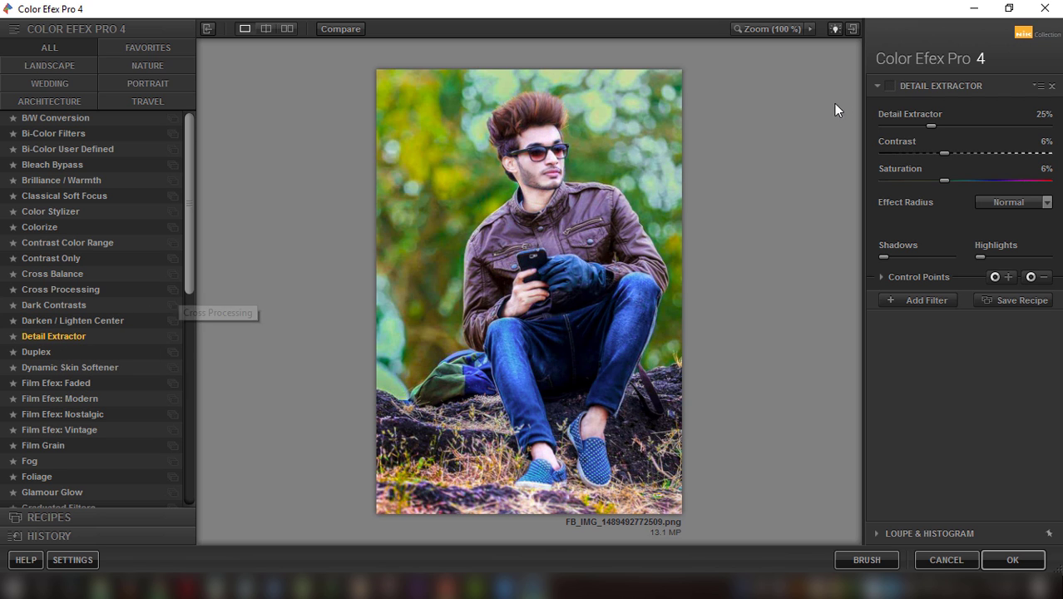
{"action": "left_click", "coordinate": [59, 320]}
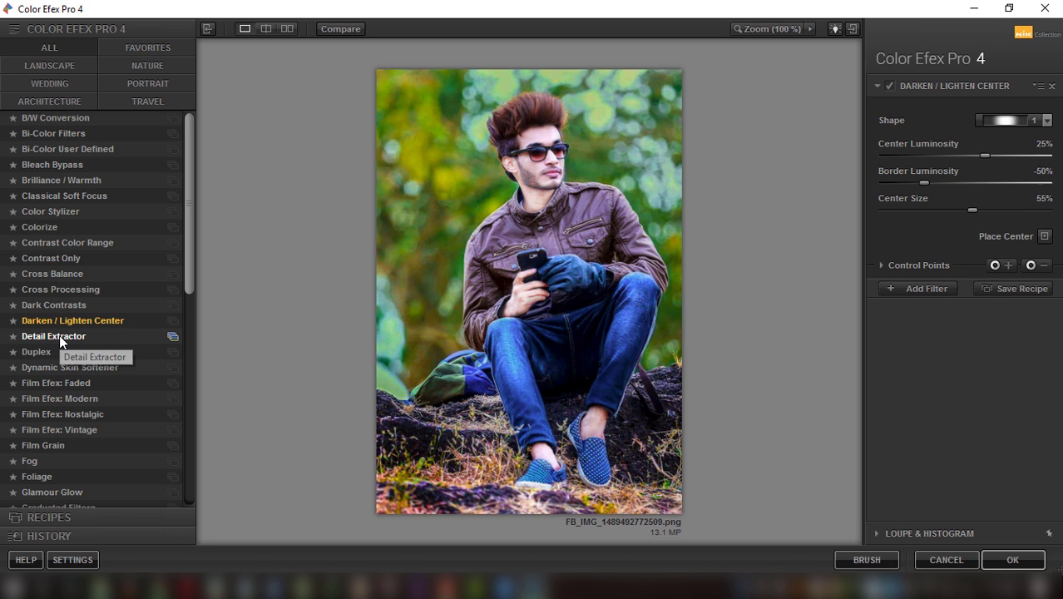
{"action": "left_click", "coordinate": [59, 334]}
{"action": "left_click_drag", "start_coordinate": [930, 126], "coordinate": [1001, 125]}
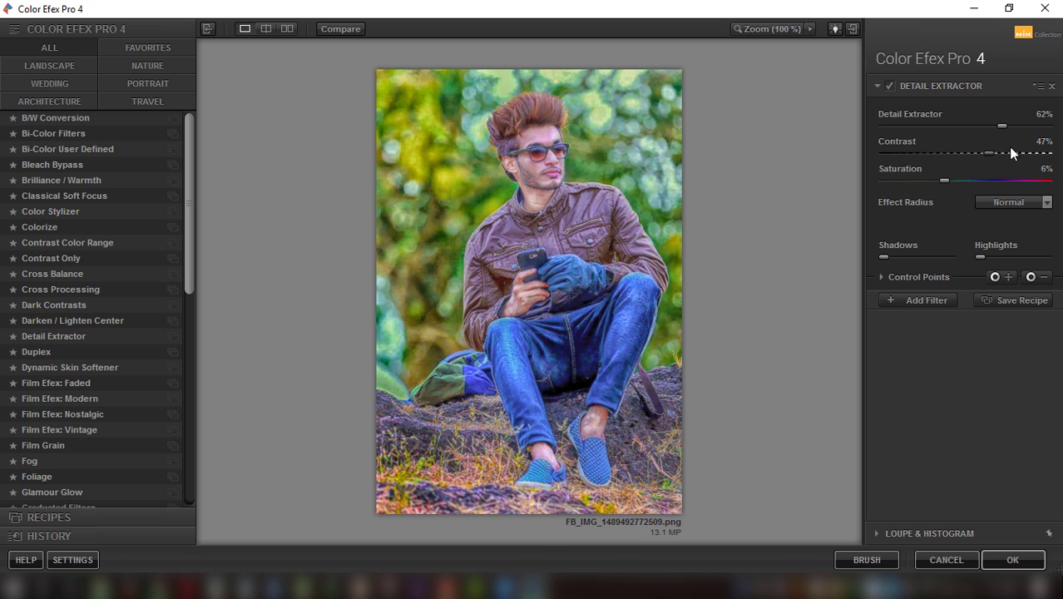
{"action": "left_click", "coordinate": [950, 180]}
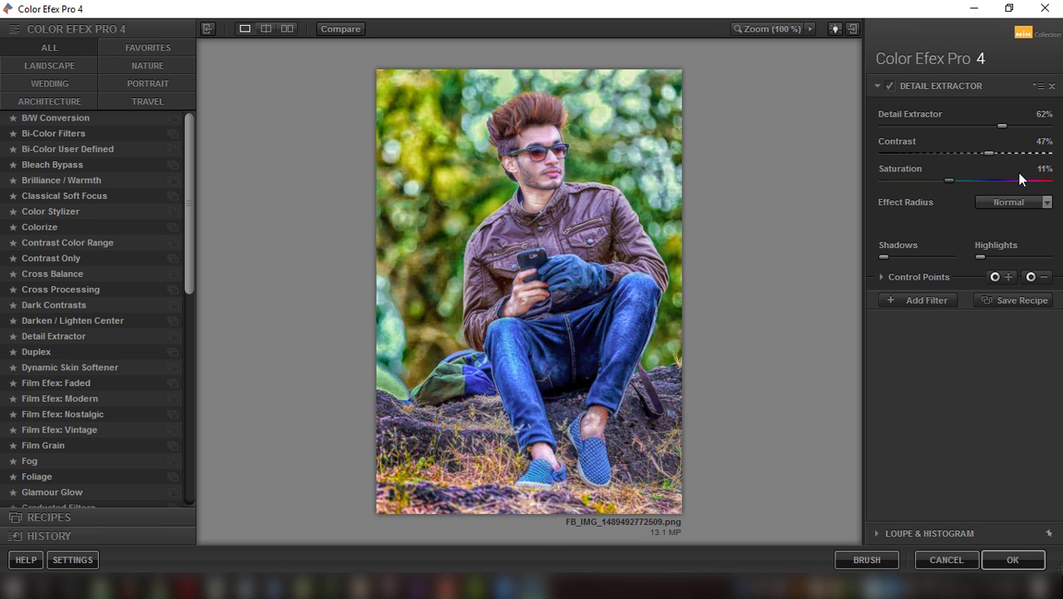
{"action": "left_click_drag", "start_coordinate": [1031, 181], "coordinate": [1043, 184]}
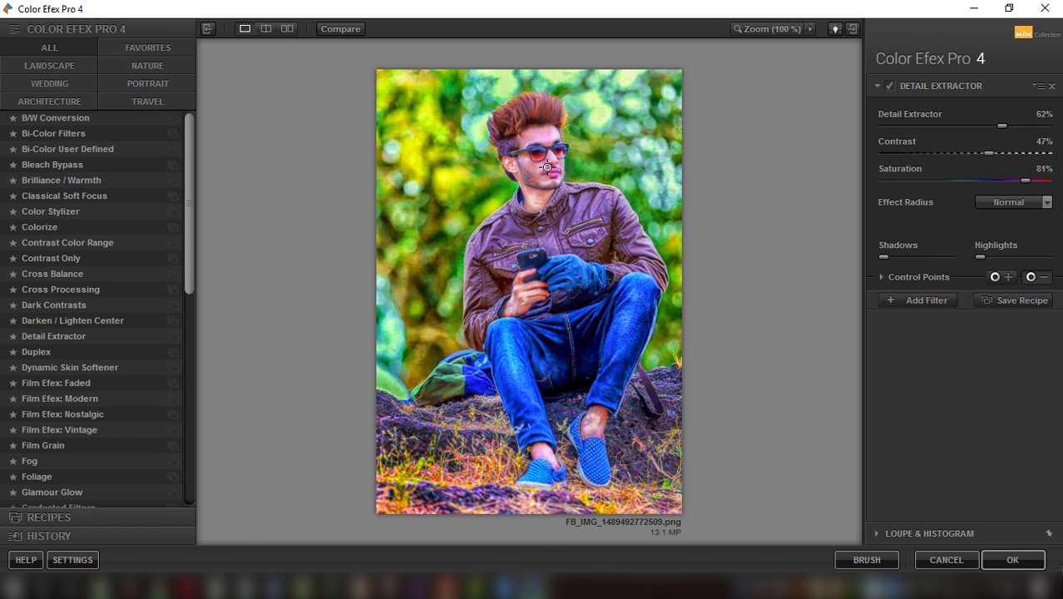
- Place Detail Extractor control points on the sunglasses, chin, hand, hair and shoe
{"action": "left_click", "coordinate": [546, 140]}
{"action": "left_click_drag", "start_coordinate": [546, 141], "coordinate": [524, 296]}
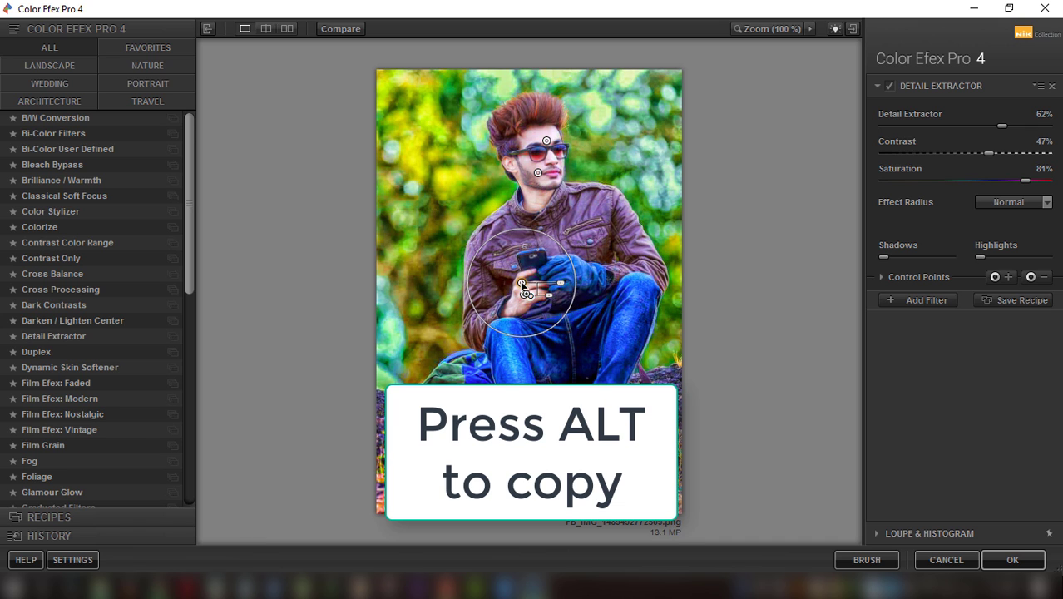
{"action": "left_click_drag", "start_coordinate": [524, 295], "coordinate": [542, 286]}
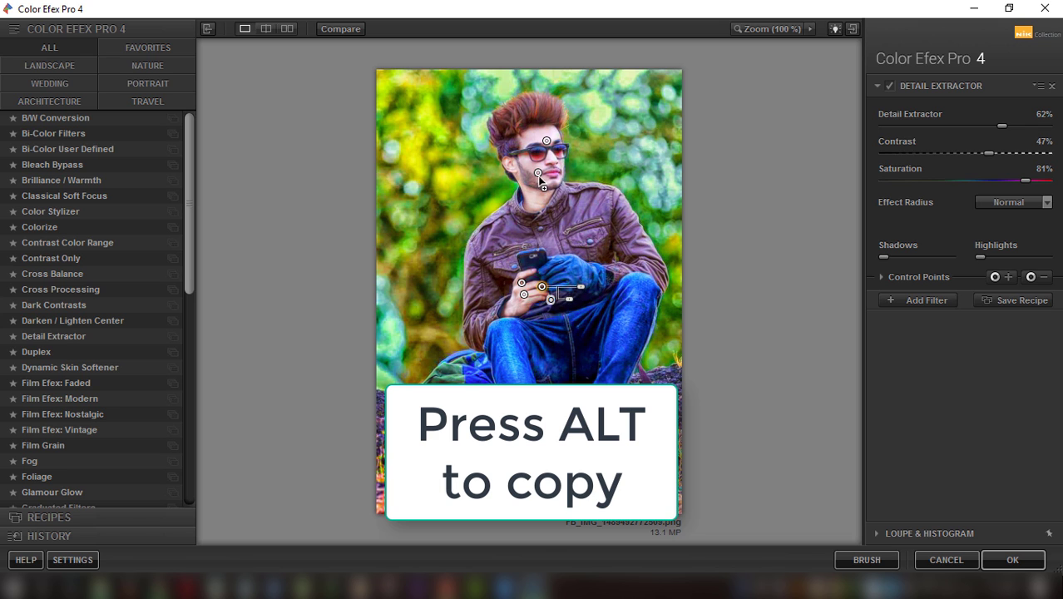
{"action": "left_click_drag", "start_coordinate": [539, 176], "coordinate": [563, 157]}
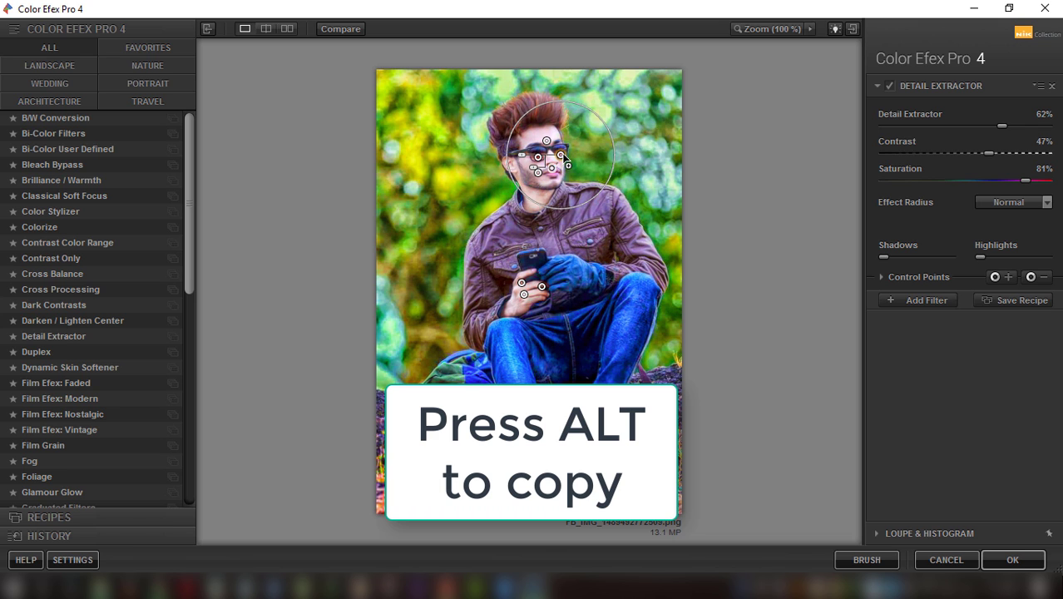
{"action": "mouse_move", "coordinate": [562, 157]}
{"action": "left_mouse_down"}
{"action": "mouse_move", "coordinate": [539, 138]}
{"action": "mouse_move", "coordinate": [532, 110]}
{"action": "mouse_move", "coordinate": [542, 103]}
{"action": "mouse_move", "coordinate": [552, 101]}
{"action": "mouse_move", "coordinate": [559, 353]}
{"action": "mouse_move", "coordinate": [540, 287]}
{"action": "mouse_move", "coordinate": [540, 450]}
{"action": "left_mouse_up"}
{"action": "mouse_move", "coordinate": [545, 453]}
{"action": "left_mouse_down"}
{"action": "mouse_move", "coordinate": [558, 460]}
{"action": "mouse_move", "coordinate": [600, 412]}
{"action": "left_mouse_up"}
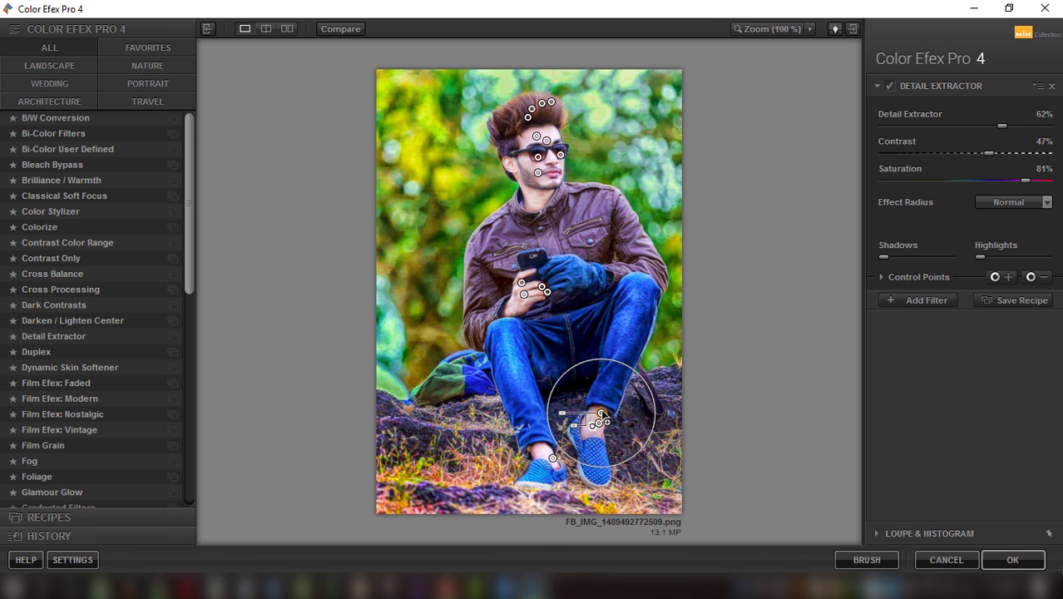
- Add Dark Contrasts at Brightness -52%, Dark Detail Extractor 76%, Saturation 0%, and return to Photoshop
{"action": "left_click", "coordinate": [915, 300]}
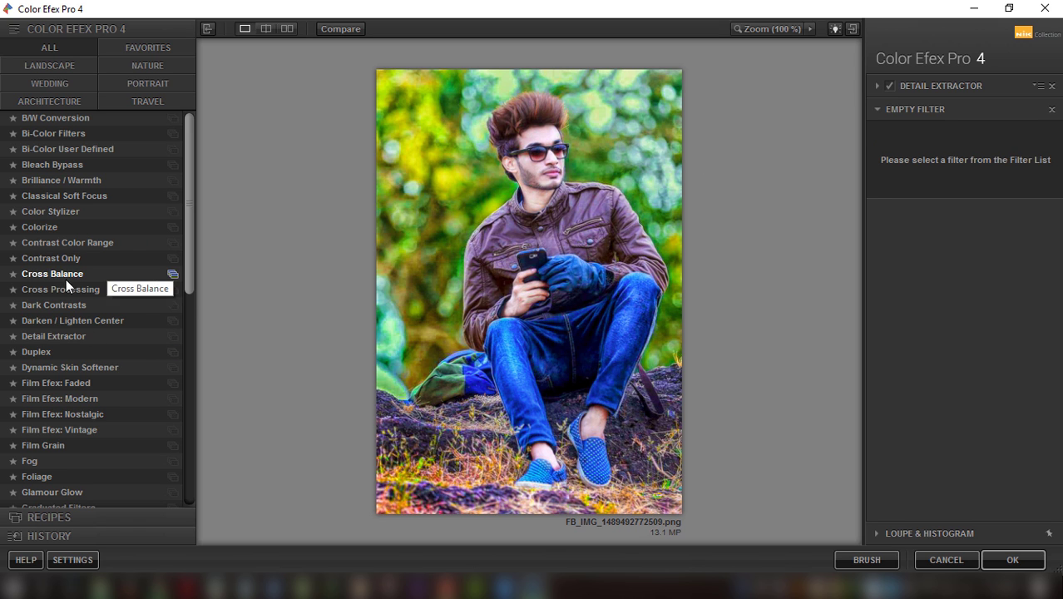
{"action": "left_click", "coordinate": [50, 304]}
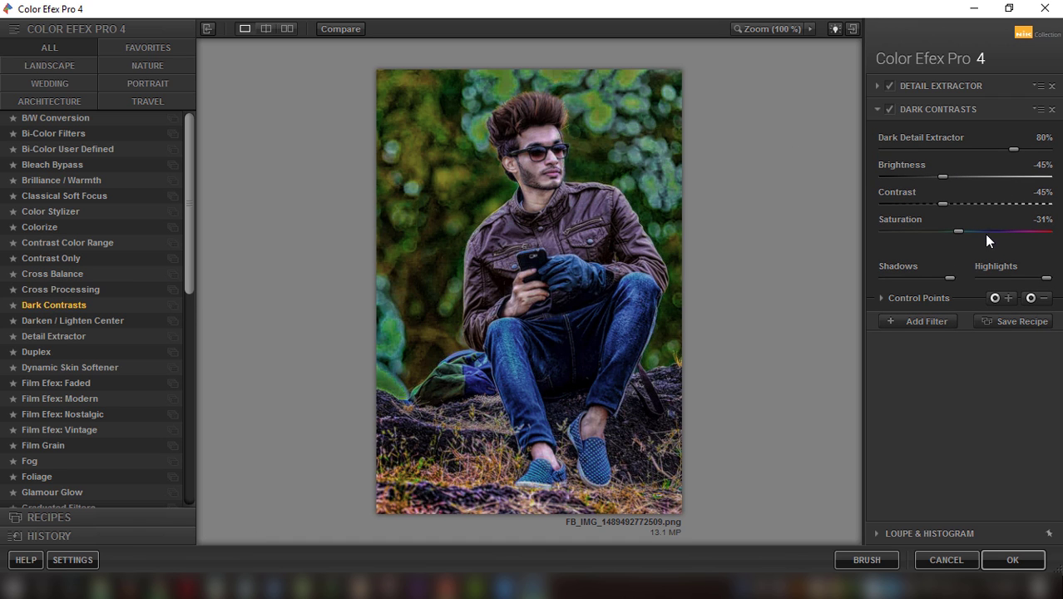
{"action": "left_click_drag", "start_coordinate": [986, 235], "coordinate": [1007, 228]}
{"action": "left_click_drag", "start_coordinate": [978, 176], "coordinate": [934, 177]}
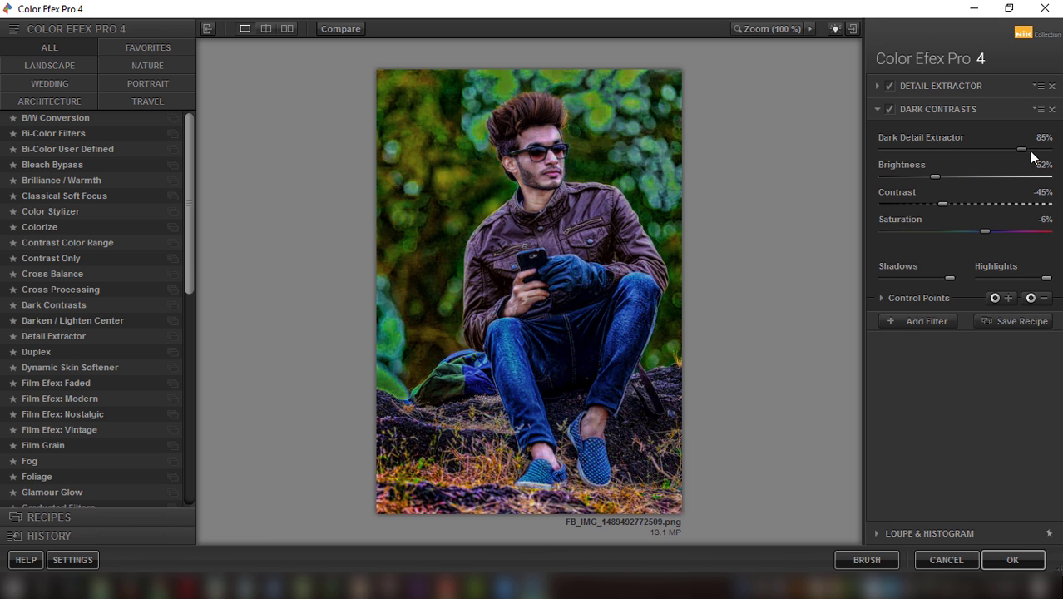
{"action": "mouse_move", "coordinate": [1004, 149]}
{"action": "left_mouse_down"}
{"action": "mouse_move", "coordinate": [971, 150]}
{"action": "mouse_move", "coordinate": [1008, 151]}
{"action": "left_mouse_up"}
{"action": "mouse_move", "coordinate": [984, 232]}
{"action": "left_mouse_down"}
{"action": "mouse_move", "coordinate": [1001, 228]}
{"action": "mouse_move", "coordinate": [992, 227]}
{"action": "left_mouse_up"}
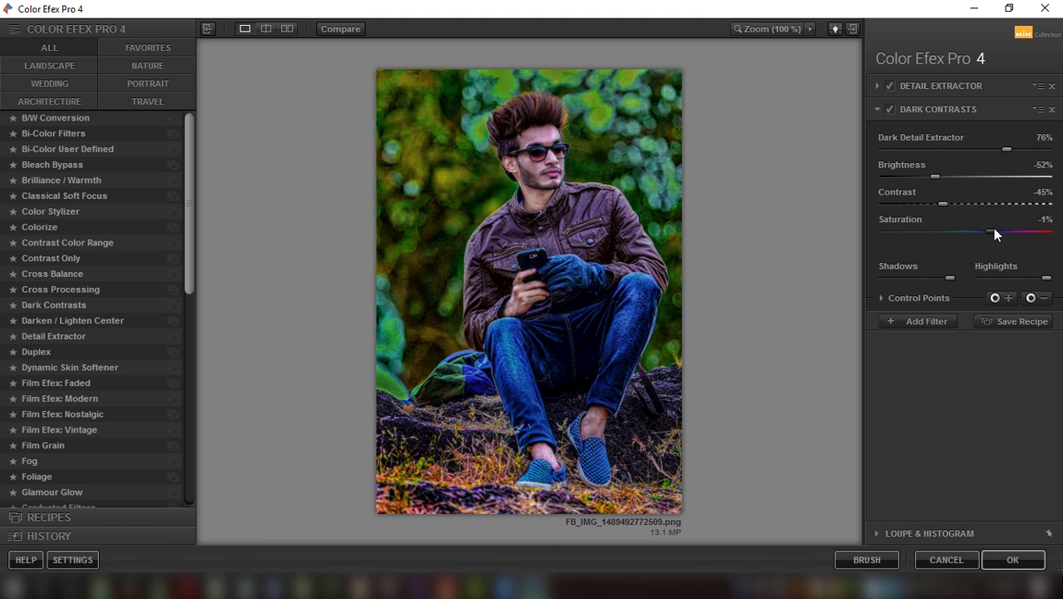
{"action": "left_click", "coordinate": [933, 323]}
{"action": "left_click", "coordinate": [1012, 559]}
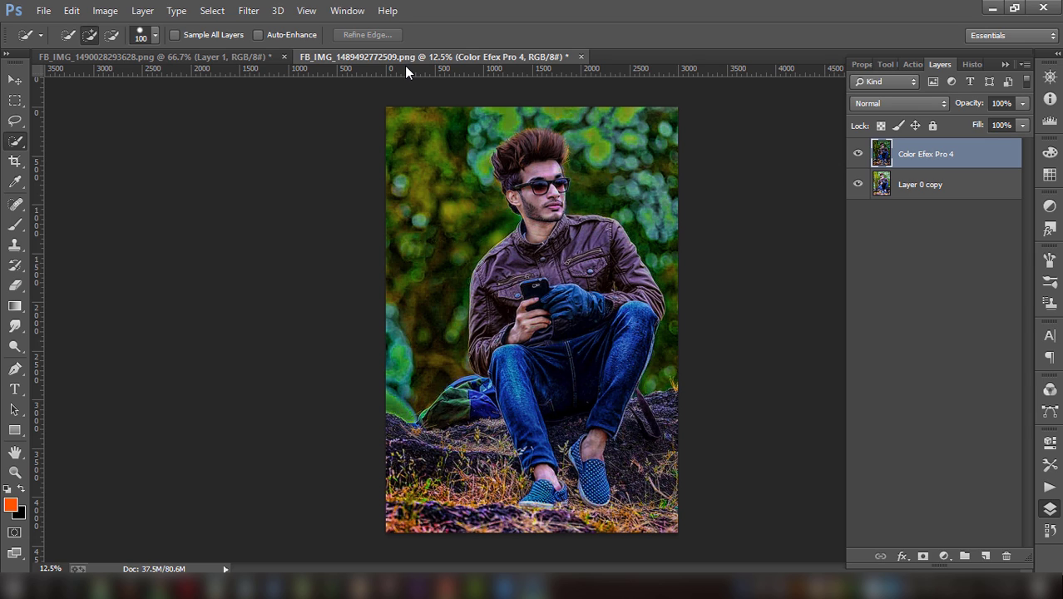
- Compare the Color Efex layer, then erase it over the left lens, chin and neck
{"action": "left_click", "coordinate": [857, 154]}
{"action": "left_click", "coordinate": [857, 154]}
{"action": "left_click", "coordinate": [20, 283]}
{"action": "left_click_drag", "start_coordinate": [540, 184], "coordinate": [546, 170]}
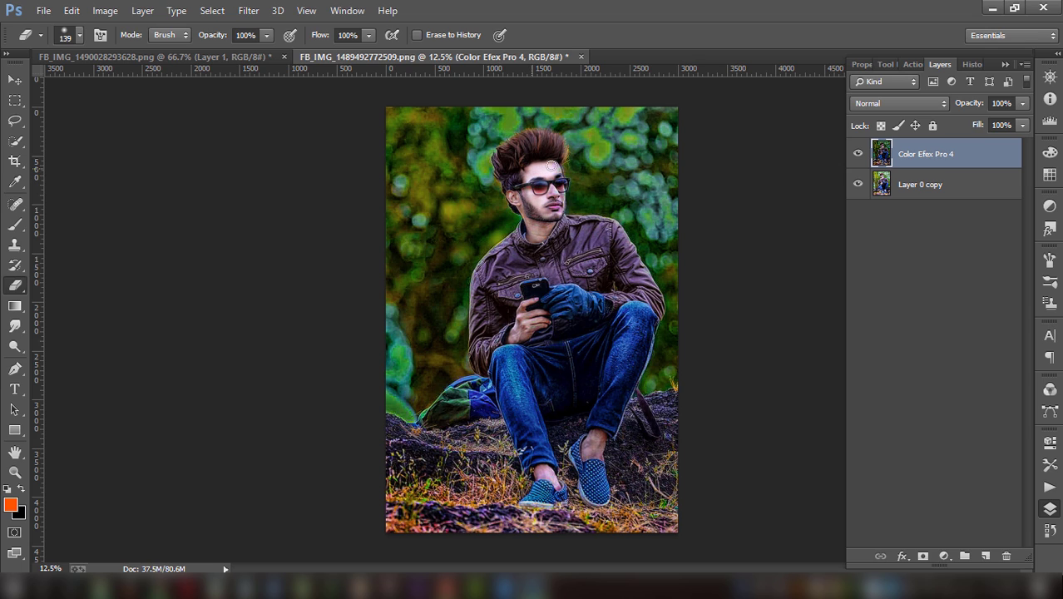
{"action": "left_click_drag", "start_coordinate": [538, 214], "coordinate": [545, 227]}
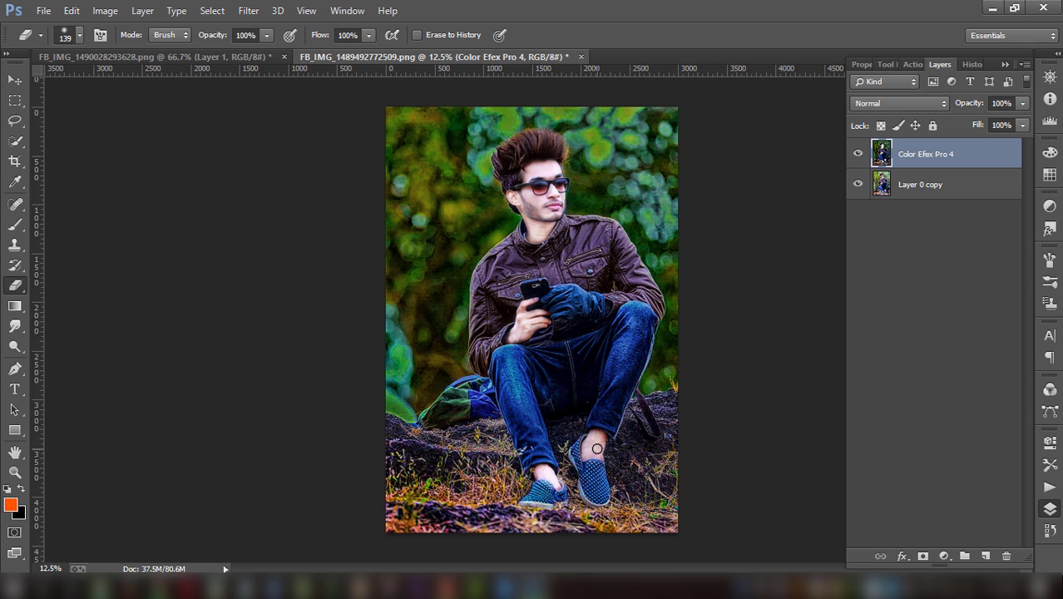
{"action": "left_click_drag", "start_coordinate": [543, 238], "coordinate": [542, 233]}
- Lift Layer 0 copy's midtones to 1.13 with a Levels adjustment
{"action": "left_click", "coordinate": [939, 188]}
{"action": "left_click", "coordinate": [106, 12]}
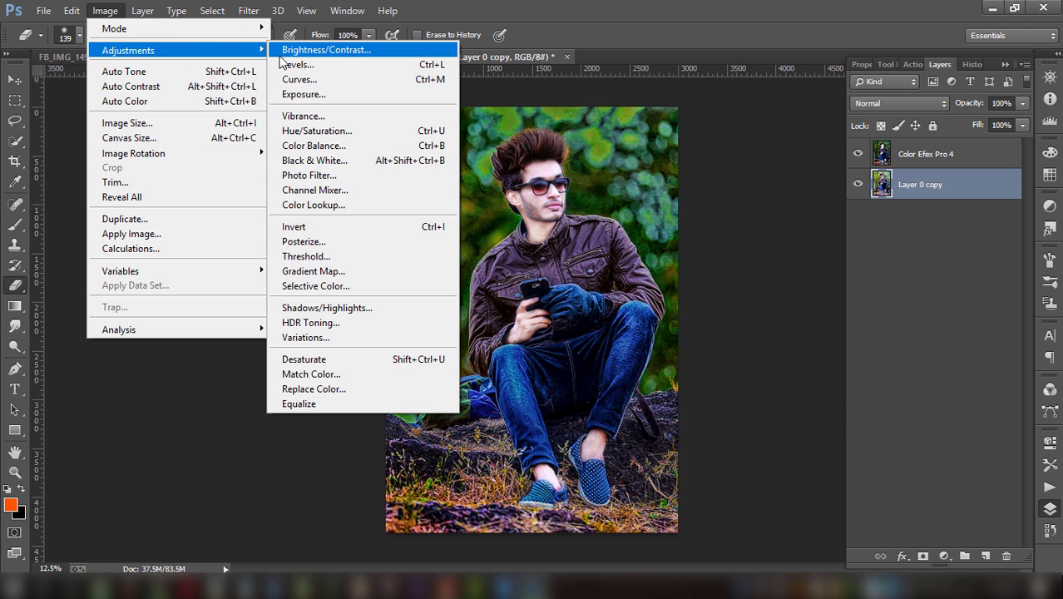
{"action": "left_click", "coordinate": [297, 65]}
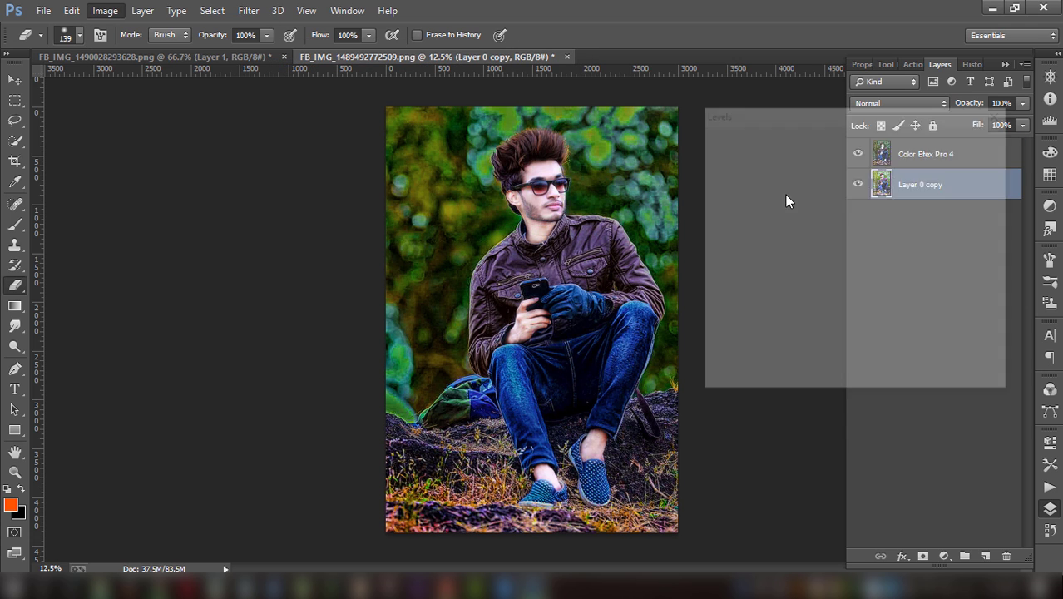
{"action": "mouse_move", "coordinate": [819, 287]}
{"action": "left_mouse_down"}
{"action": "mouse_move", "coordinate": [842, 286]}
{"action": "mouse_move", "coordinate": [821, 286]}
{"action": "left_mouse_up"}
{"action": "left_click", "coordinate": [973, 139]}
- Undo the stray erase stroke near the shoe and select the Color Efex Pro 4 layer
{"action": "key", "text": "e"}
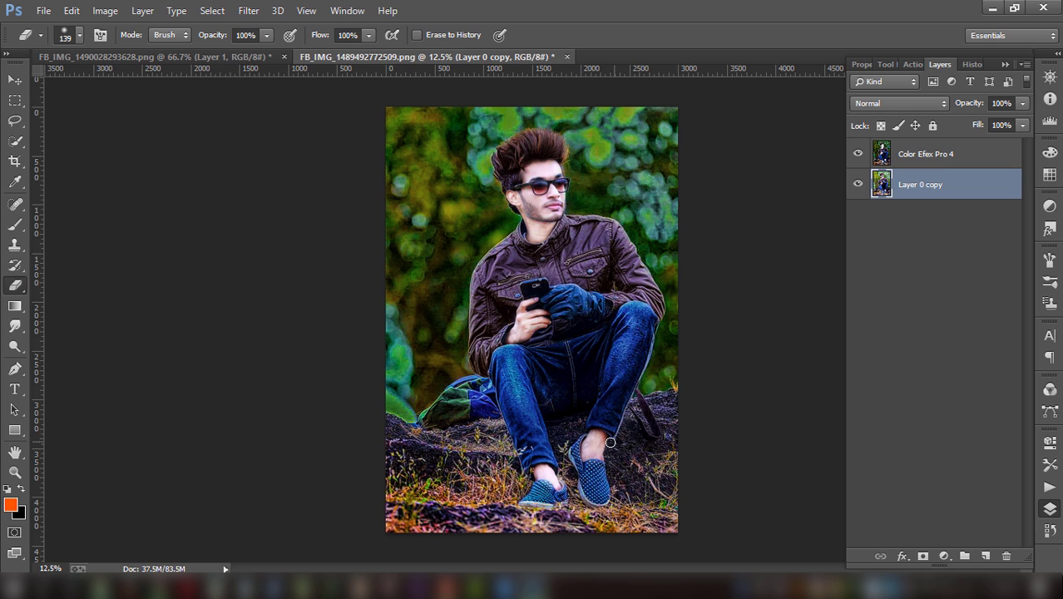
{"action": "left_click", "coordinate": [71, 10]}
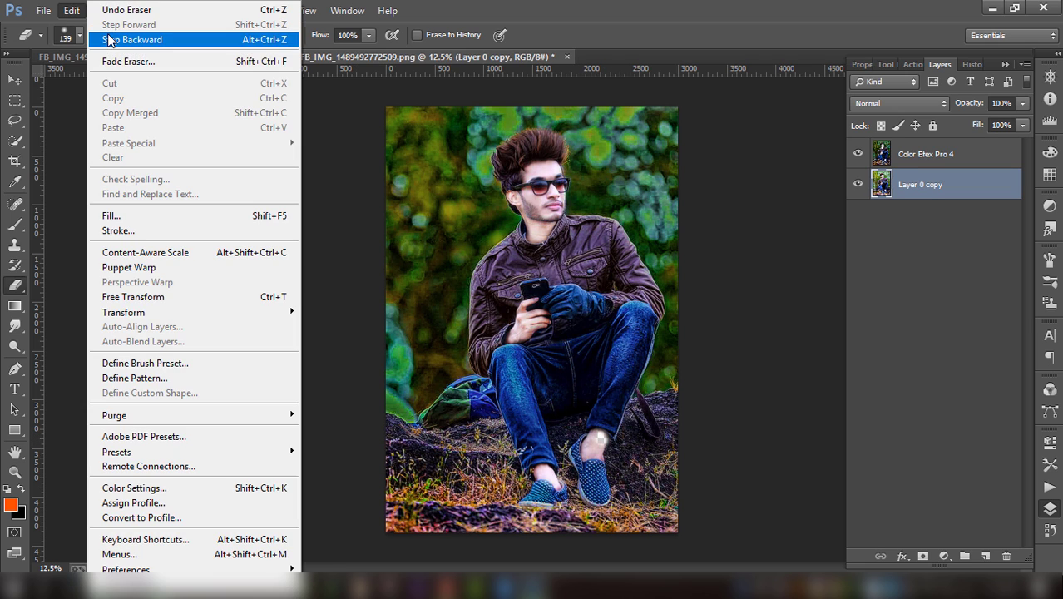
{"action": "left_click", "coordinate": [91, 38]}
{"action": "left_click", "coordinate": [903, 158]}
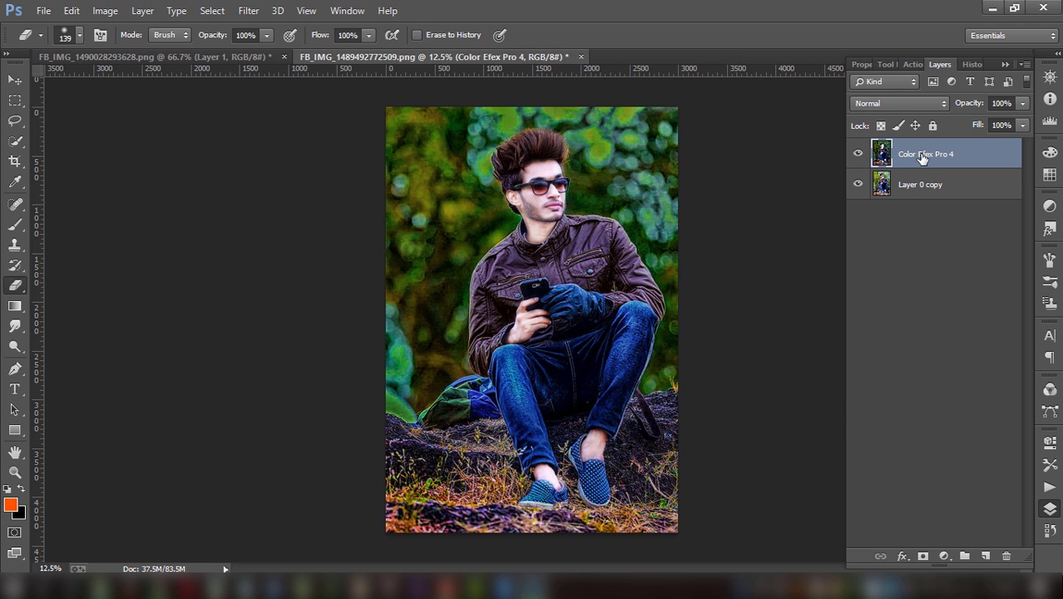
- Duplicate the Color Efex Pro 4 layer and place a Tilt-Shift focus band on the rocks
{"action": "key", "text": "ctrl+j"}
{"action": "left_click", "coordinate": [248, 10]}
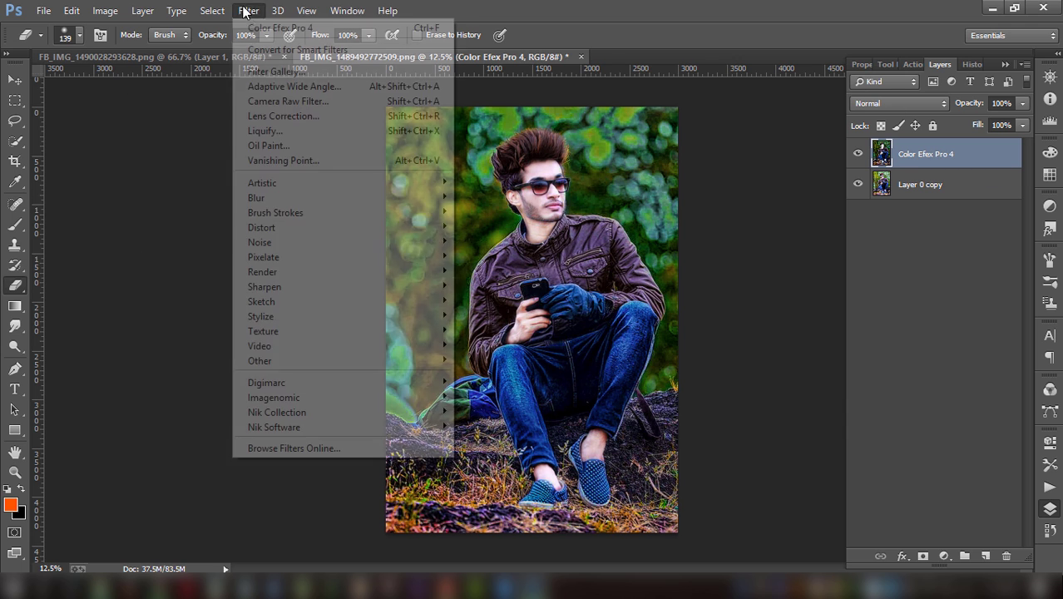
{"action": "left_click", "coordinate": [249, 10]}
{"action": "left_click", "coordinate": [248, 10]}
{"action": "mouse_move", "coordinate": [256, 198]}
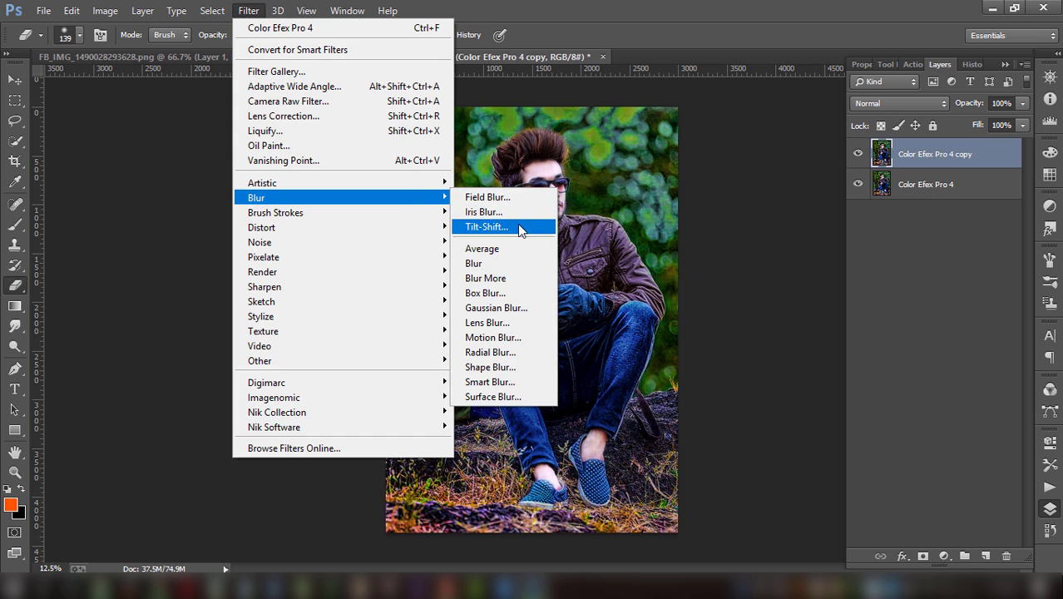
{"action": "left_click", "coordinate": [518, 223]}
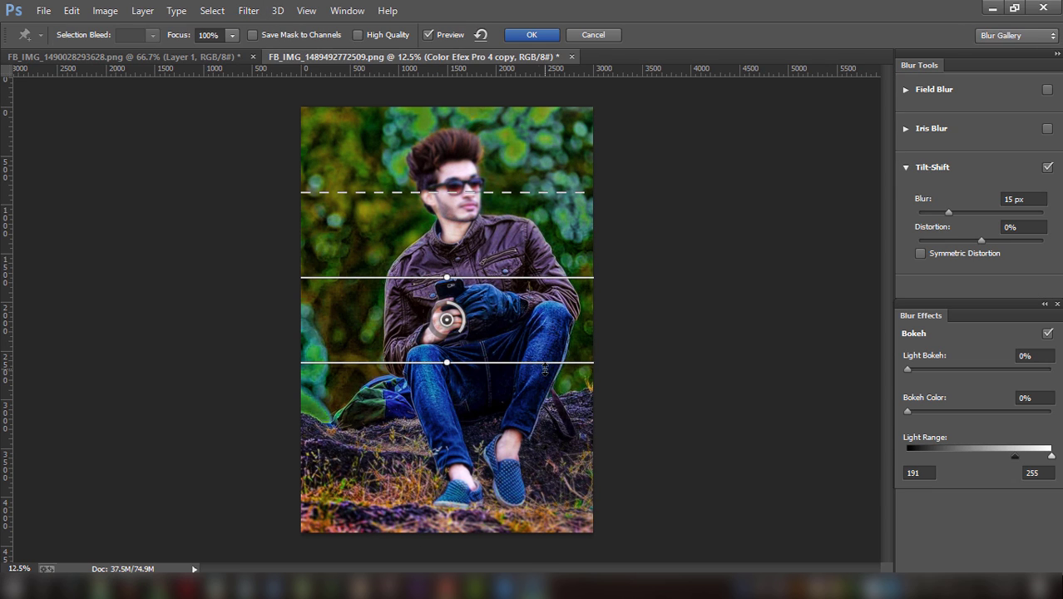
{"action": "left_click_drag", "start_coordinate": [446, 319], "coordinate": [442, 446]}
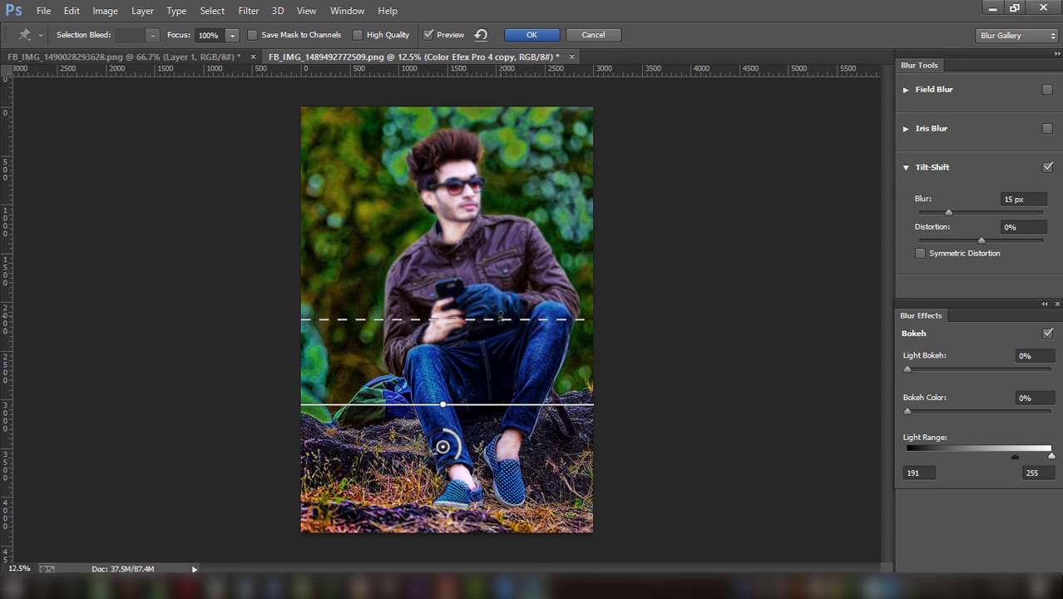
{"action": "left_click_drag", "start_coordinate": [499, 316], "coordinate": [502, 405]}
{"action": "left_click_drag", "start_coordinate": [442, 447], "coordinate": [446, 472]}
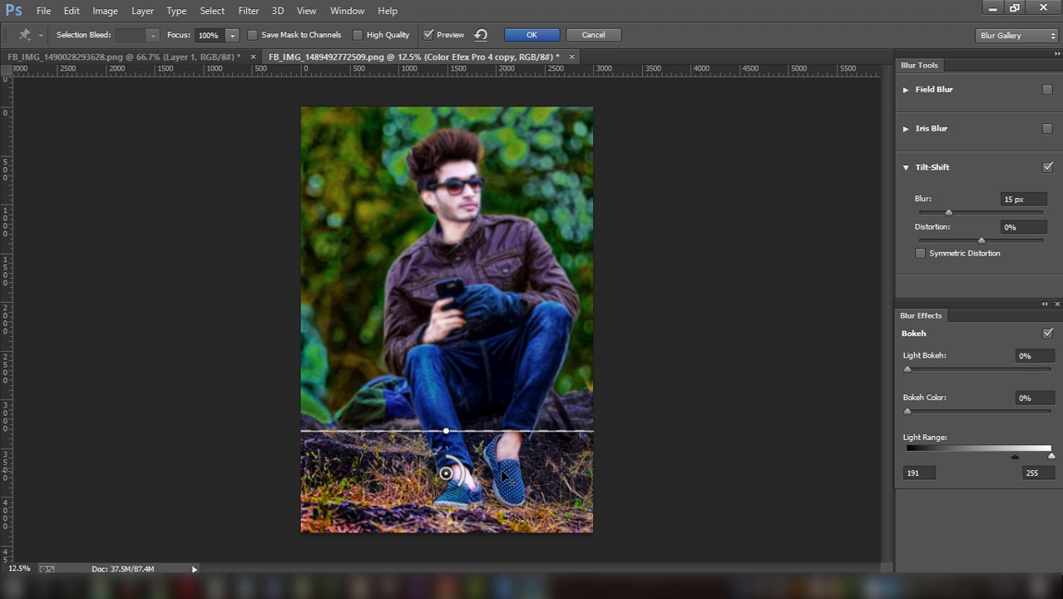
- Set the tilt-shift blur to 116 px with 42% Light Bokeh and apply it
{"action": "left_click_drag", "start_coordinate": [969, 212], "coordinate": [985, 212]}
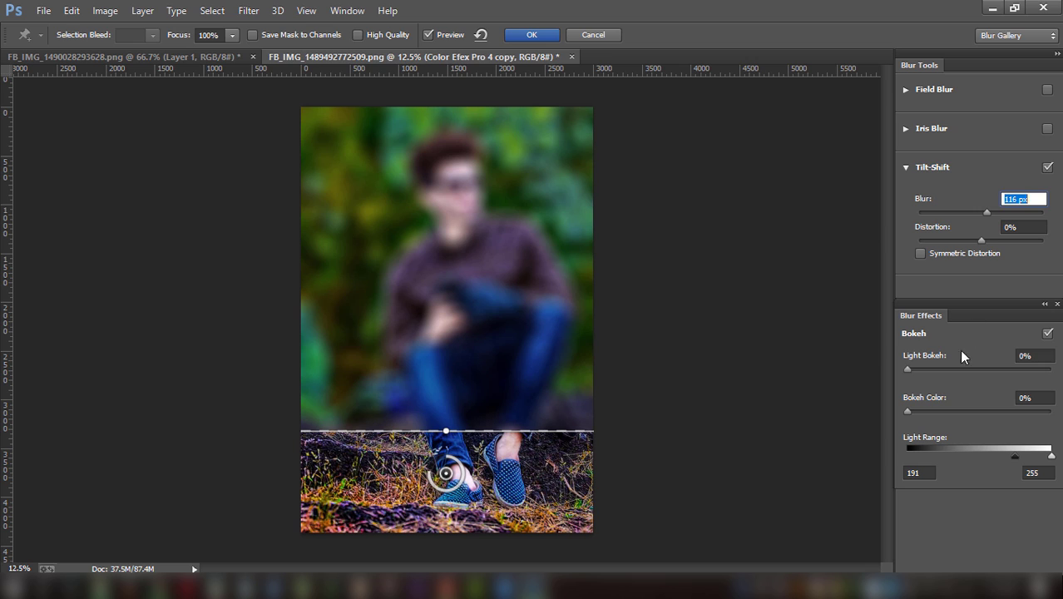
{"action": "left_click", "coordinate": [932, 368]}
{"action": "mouse_move", "coordinate": [932, 368]}
{"action": "left_mouse_down"}
{"action": "mouse_move", "coordinate": [968, 369]}
{"action": "mouse_move", "coordinate": [915, 369]}
{"action": "left_mouse_up"}
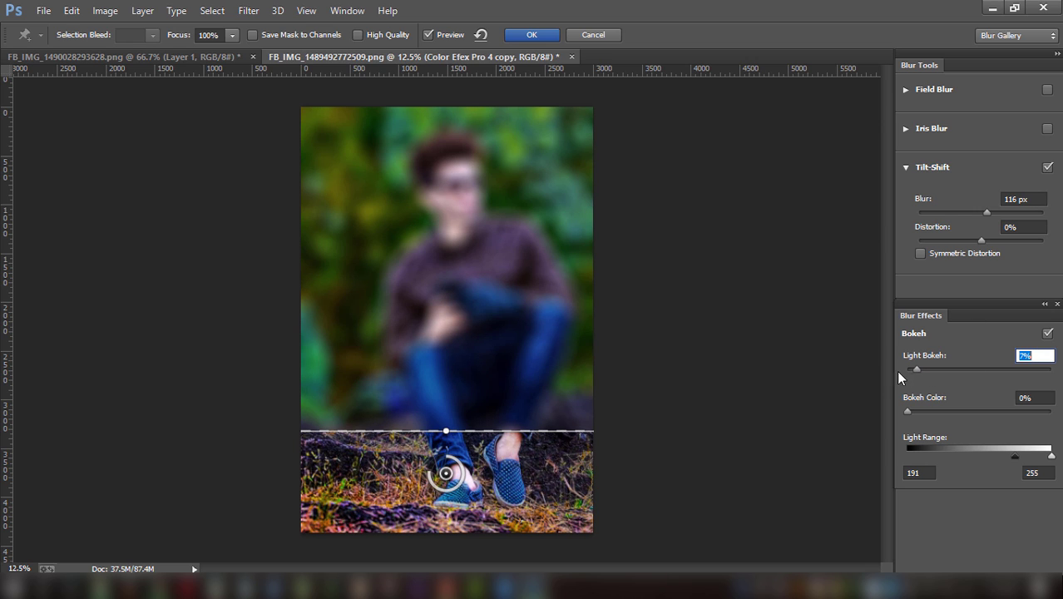
{"action": "left_click", "coordinate": [533, 35]}
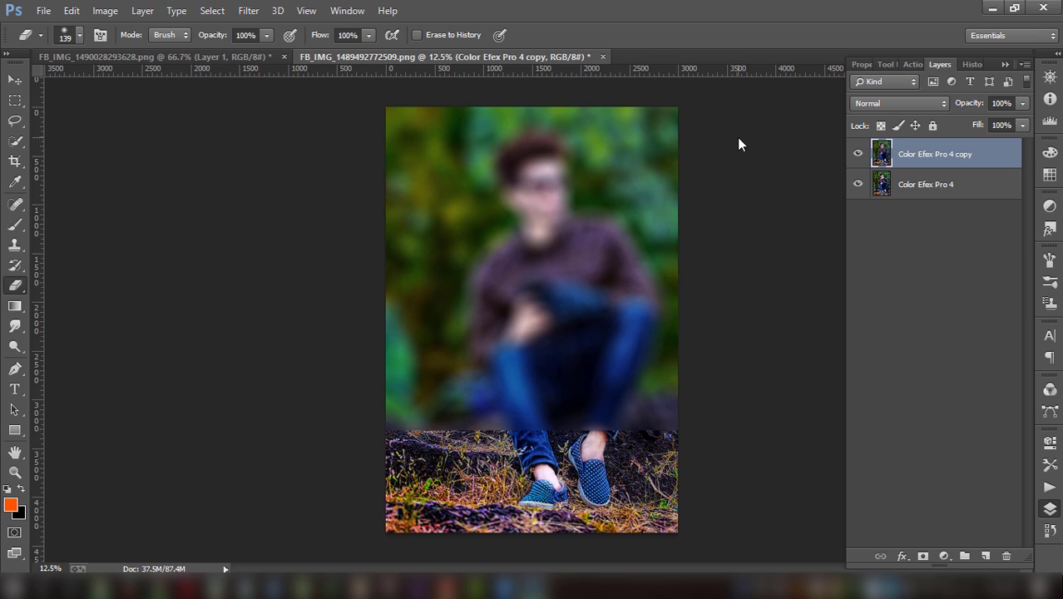
- Erase the blurred copy over the man's face, collar, knee and hand to reveal the sharp layer
{"action": "mouse_move", "coordinate": [533, 176]}
{"action": "left_mouse_down"}
{"action": "mouse_move", "coordinate": [544, 172]}
{"action": "mouse_move", "coordinate": [520, 154]}
{"action": "mouse_move", "coordinate": [522, 138]}
{"action": "mouse_move", "coordinate": [510, 179]}
{"action": "mouse_move", "coordinate": [486, 180]}
{"action": "mouse_move", "coordinate": [561, 259]}
{"action": "mouse_move", "coordinate": [536, 223]}
{"action": "mouse_move", "coordinate": [532, 266]}
{"action": "mouse_move", "coordinate": [479, 290]}
{"action": "mouse_move", "coordinate": [498, 241]}
{"action": "mouse_move", "coordinate": [479, 341]}
{"action": "mouse_move", "coordinate": [512, 400]}
{"action": "mouse_move", "coordinate": [498, 415]}
{"action": "mouse_move", "coordinate": [433, 428]}
{"action": "mouse_move", "coordinate": [399, 416]}
{"action": "mouse_move", "coordinate": [477, 386]}
{"action": "mouse_move", "coordinate": [500, 358]}
{"action": "mouse_move", "coordinate": [542, 269]}
{"action": "mouse_move", "coordinate": [538, 215]}
{"action": "left_mouse_up"}
{"action": "mouse_move", "coordinate": [557, 166]}
{"action": "left_mouse_down"}
{"action": "mouse_move", "coordinate": [558, 208]}
{"action": "mouse_move", "coordinate": [582, 261]}
{"action": "mouse_move", "coordinate": [576, 227]}
{"action": "mouse_move", "coordinate": [619, 250]}
{"action": "mouse_move", "coordinate": [625, 282]}
{"action": "mouse_move", "coordinate": [530, 414]}
{"action": "mouse_move", "coordinate": [607, 426]}
{"action": "mouse_move", "coordinate": [619, 403]}
{"action": "mouse_move", "coordinate": [669, 397]}
{"action": "left_mouse_up"}
{"action": "mouse_move", "coordinate": [620, 366]}
{"action": "left_mouse_down"}
{"action": "mouse_move", "coordinate": [632, 264]}
{"action": "mouse_move", "coordinate": [641, 327]}
{"action": "mouse_move", "coordinate": [645, 299]}
{"action": "mouse_move", "coordinate": [637, 360]}
{"action": "mouse_move", "coordinate": [636, 263]}
{"action": "mouse_move", "coordinate": [653, 287]}
{"action": "mouse_move", "coordinate": [603, 240]}
{"action": "mouse_move", "coordinate": [610, 223]}
{"action": "mouse_move", "coordinate": [620, 240]}
{"action": "left_mouse_up"}
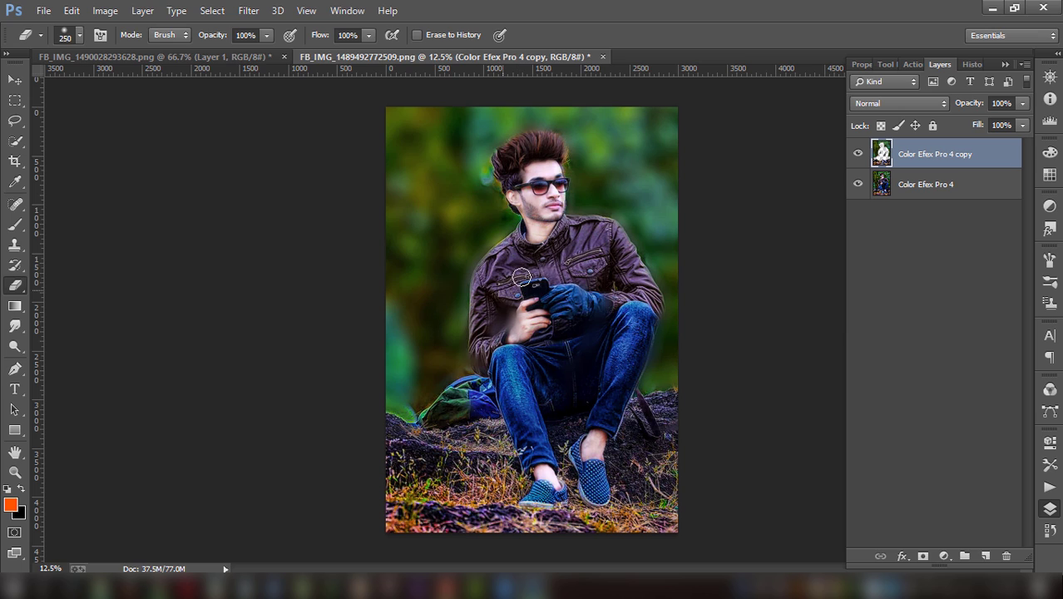
{"action": "left_click_drag", "start_coordinate": [521, 325], "coordinate": [510, 336]}
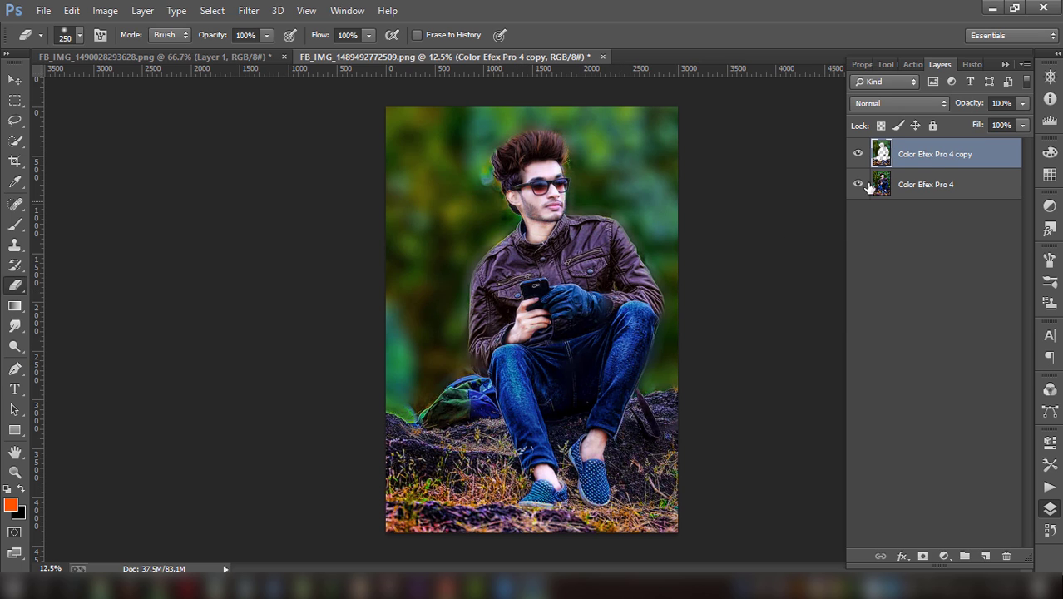
- Flatten the image and lift the Blacks slightly in the Camera Raw Filter
{"action": "right_click", "coordinate": [918, 158]}
{"action": "left_click", "coordinate": [687, 485]}
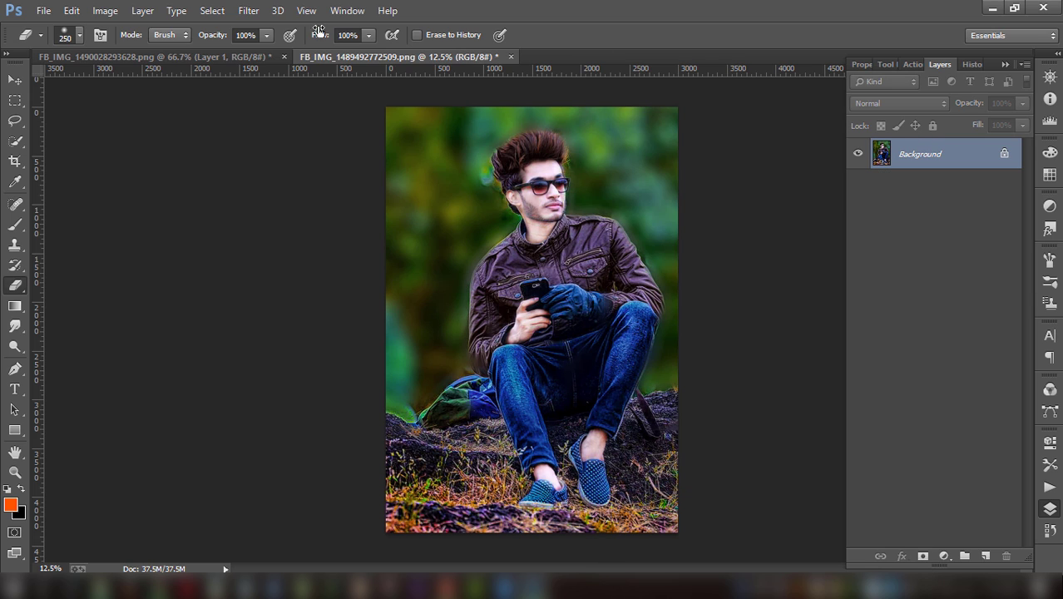
{"action": "left_click", "coordinate": [248, 10]}
{"action": "left_click", "coordinate": [315, 101]}
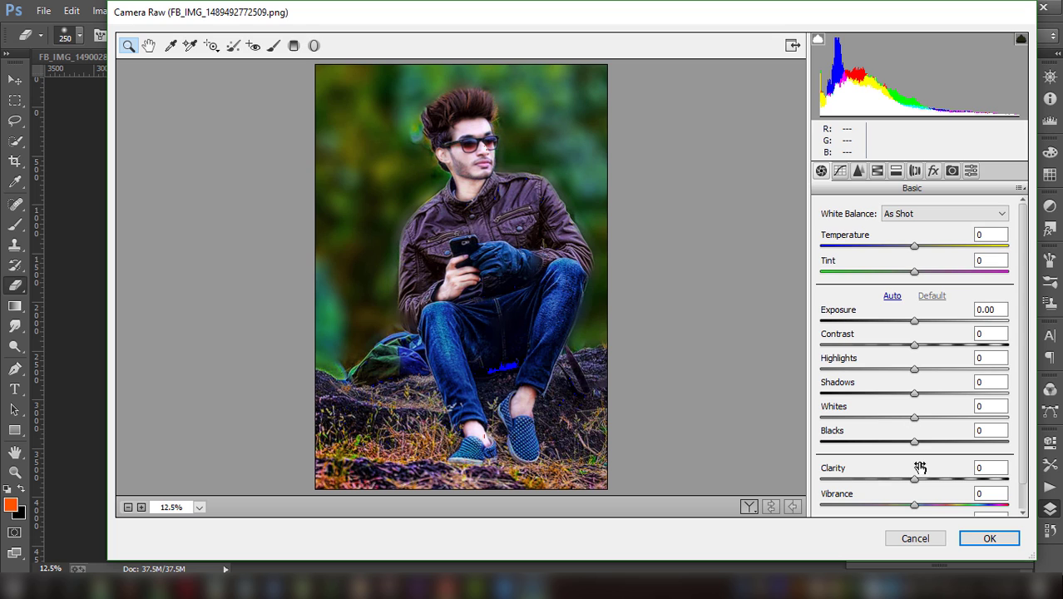
{"action": "left_click", "coordinate": [915, 442]}
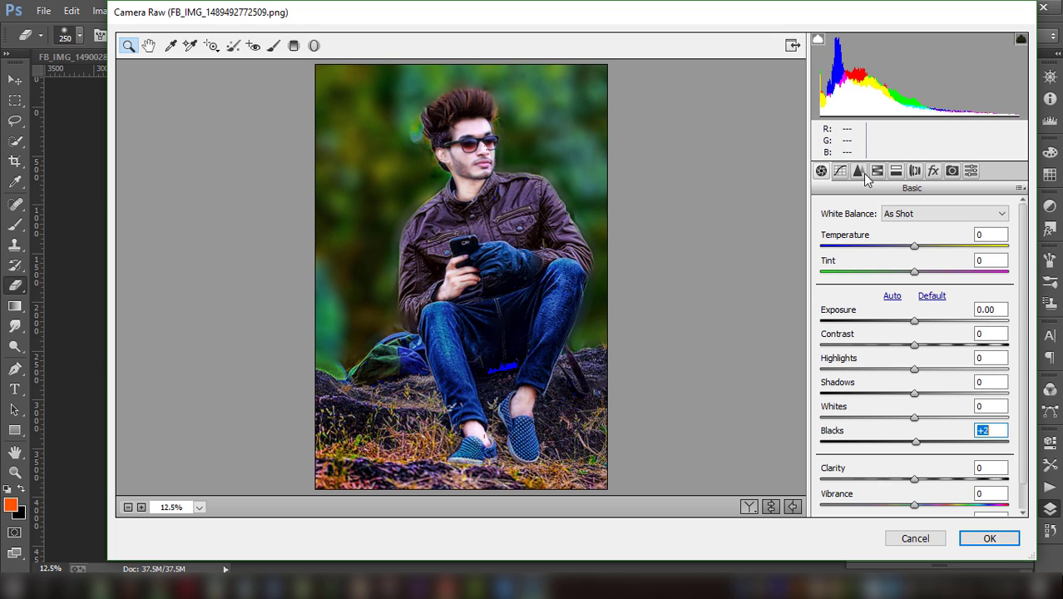
- Lower aqua saturation to -26, set yellows saturation to 93, and reduce greens saturation
{"action": "left_click", "coordinate": [876, 170]}
{"action": "left_click", "coordinate": [907, 233]}
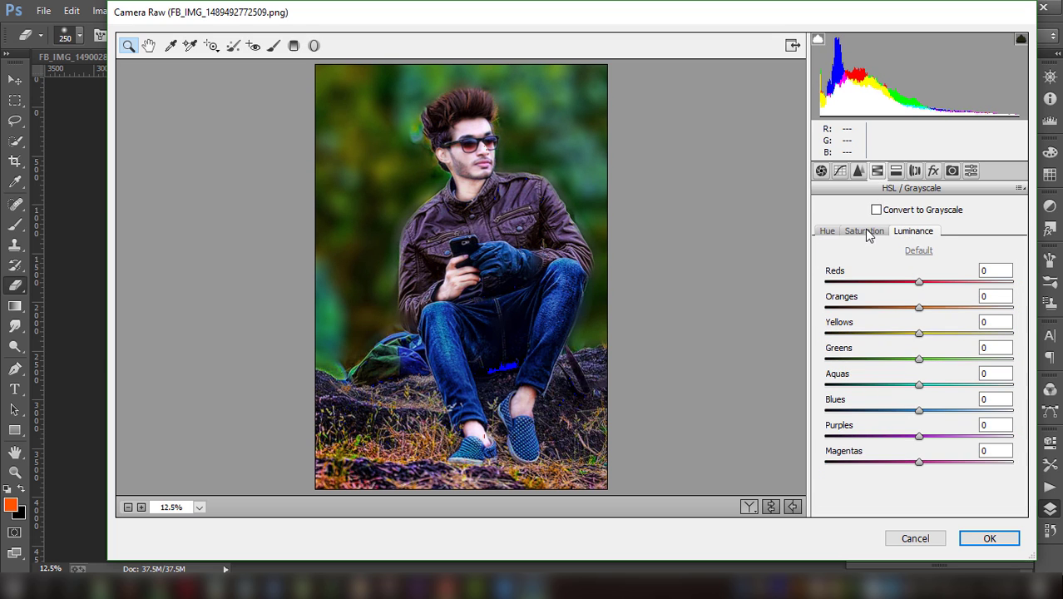
{"action": "left_click", "coordinate": [864, 231]}
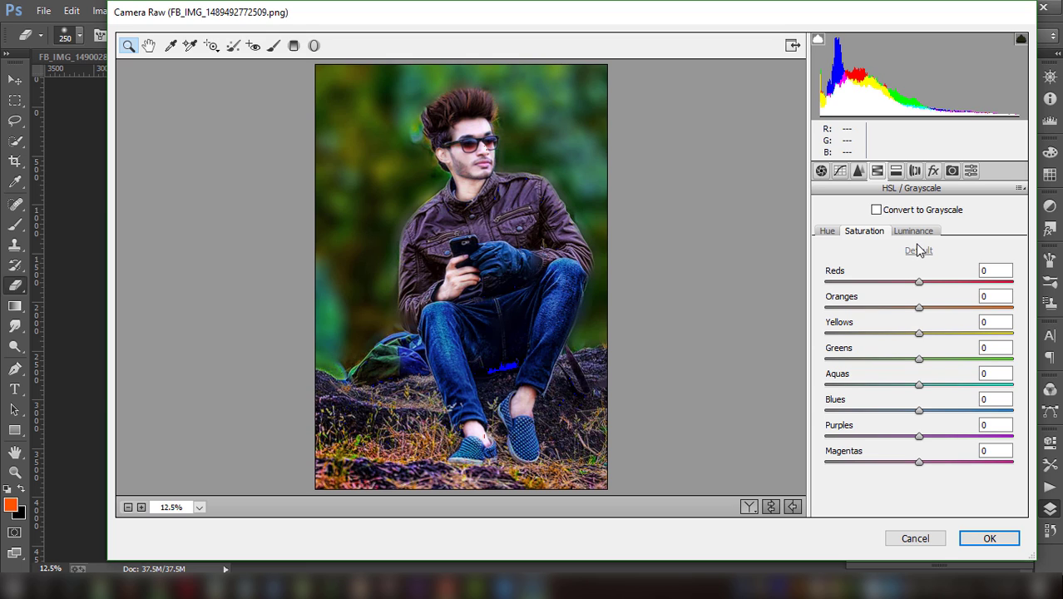
{"action": "left_click_drag", "start_coordinate": [919, 384], "coordinate": [895, 384]}
{"action": "left_click", "coordinate": [820, 170]}
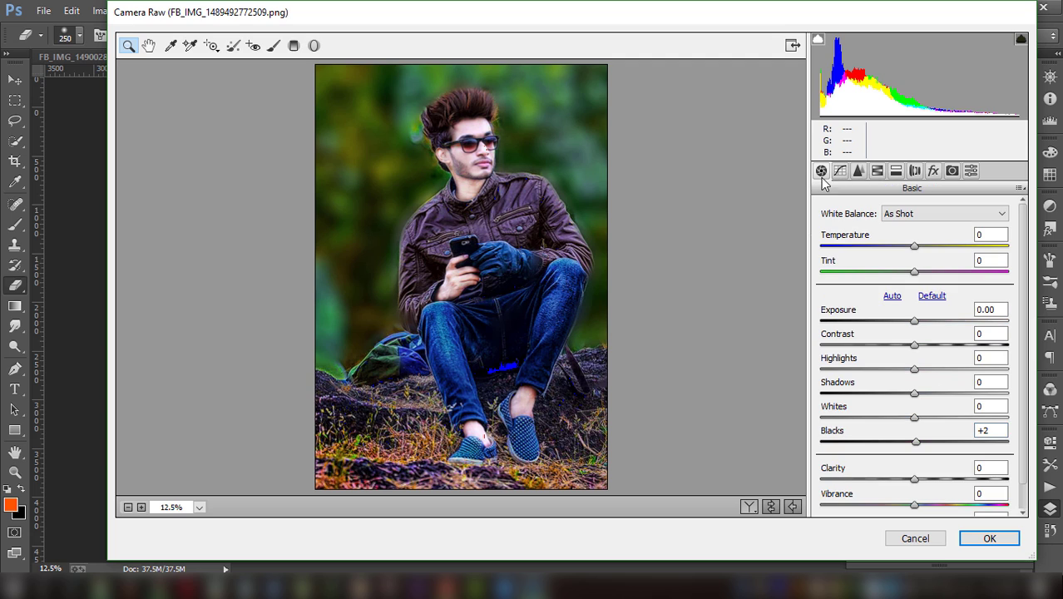
{"action": "left_click", "coordinate": [858, 170]}
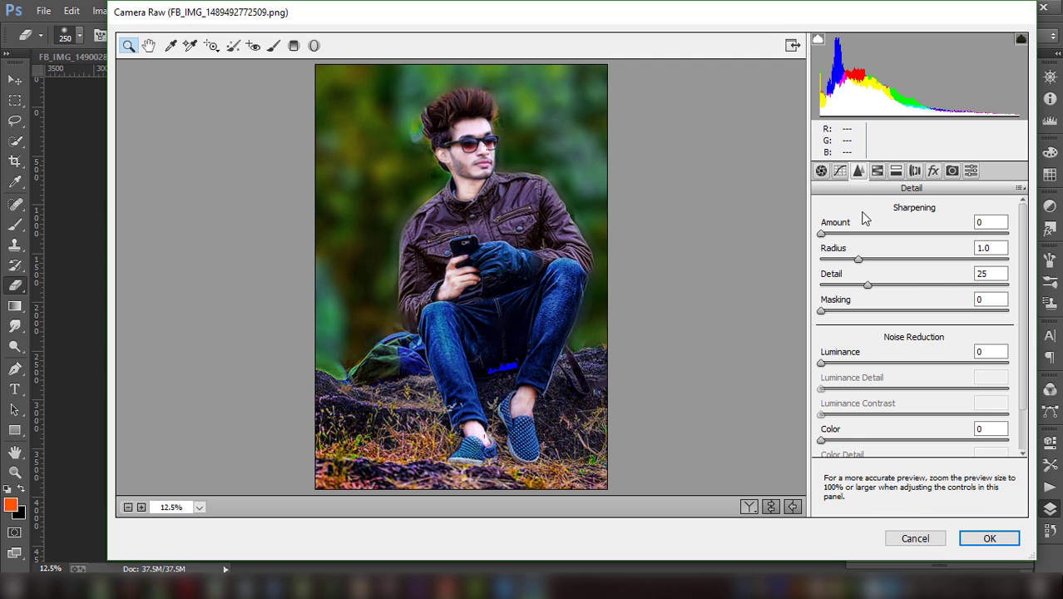
{"action": "left_click", "coordinate": [877, 170]}
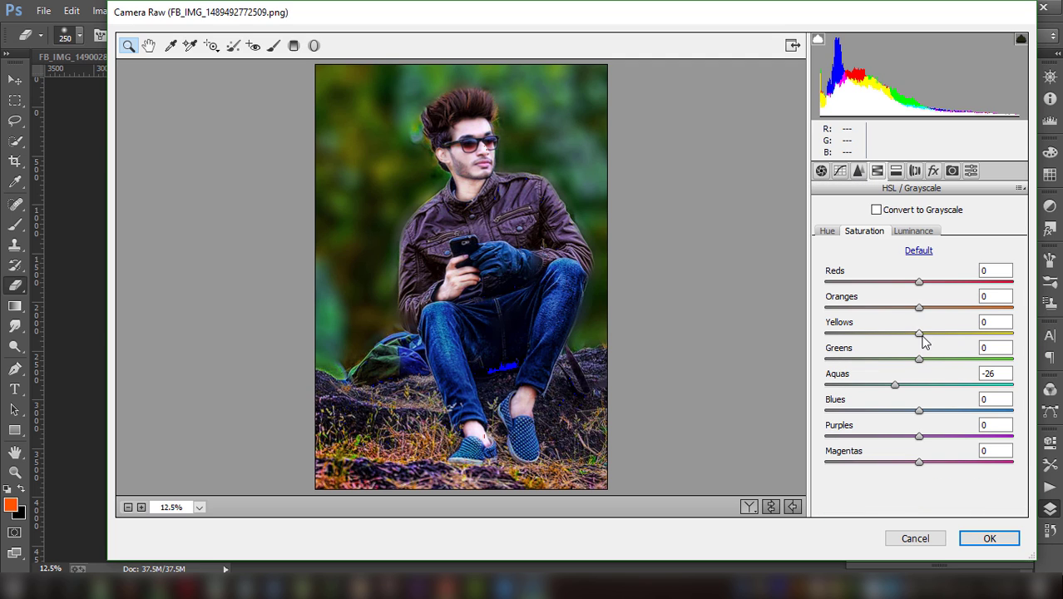
{"action": "mouse_move", "coordinate": [919, 333]}
{"action": "left_mouse_down"}
{"action": "mouse_move", "coordinate": [903, 332]}
{"action": "mouse_move", "coordinate": [924, 331]}
{"action": "left_mouse_up"}
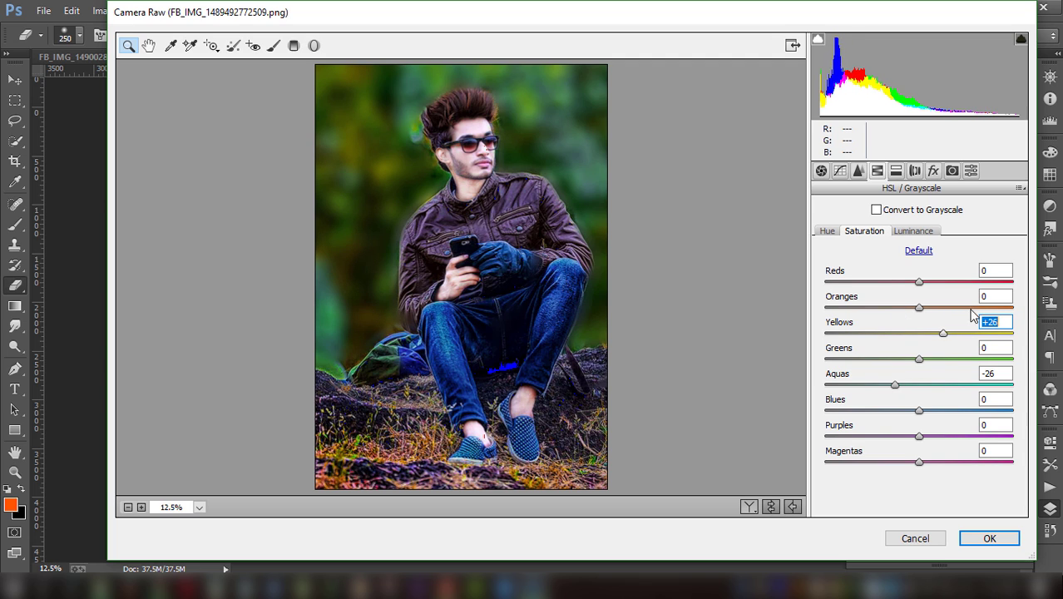
{"action": "type", "text": "93"}
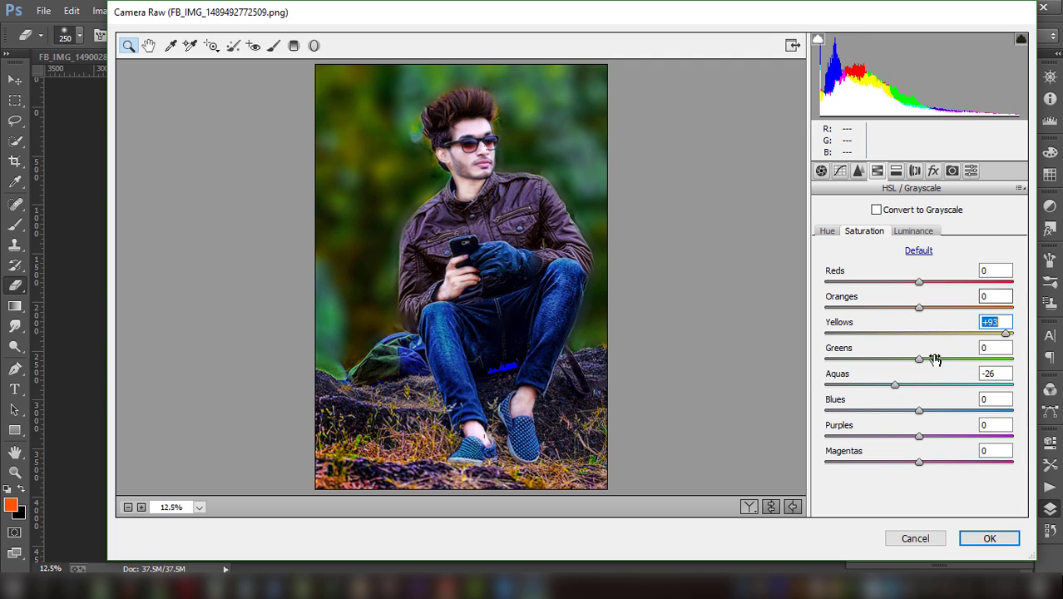
{"action": "left_click_drag", "start_coordinate": [919, 359], "coordinate": [903, 359]}
- Shift greens hue to -53 and yellows to +3, add a -15 vignette, and apply
{"action": "left_click", "coordinate": [826, 230]}
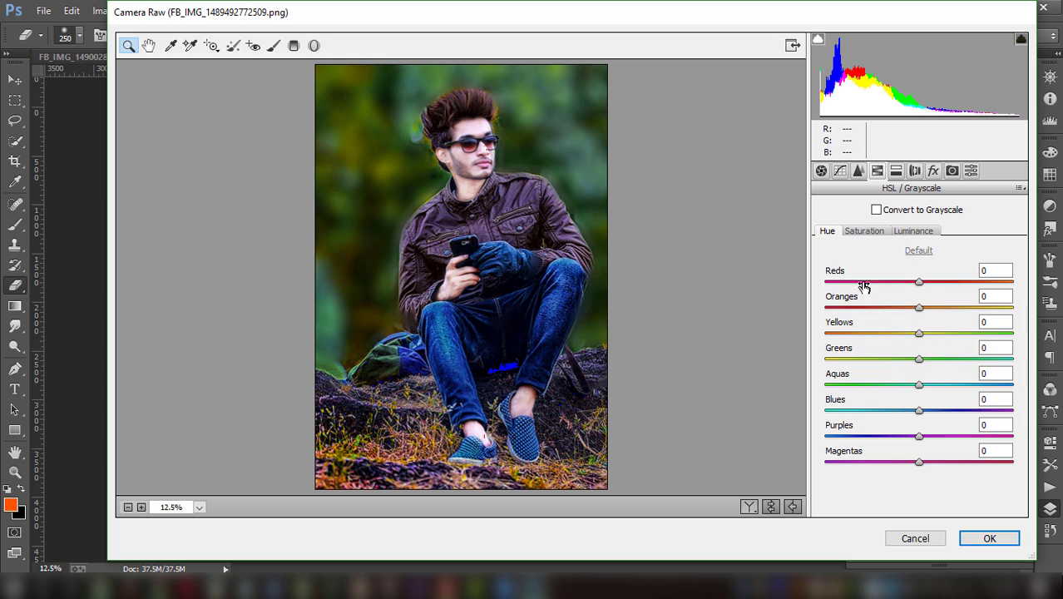
{"action": "mouse_move", "coordinate": [917, 358]}
{"action": "left_mouse_down"}
{"action": "mouse_move", "coordinate": [891, 358]}
{"action": "mouse_move", "coordinate": [948, 357]}
{"action": "mouse_move", "coordinate": [837, 355]}
{"action": "mouse_move", "coordinate": [932, 358]}
{"action": "mouse_move", "coordinate": [867, 358]}
{"action": "left_mouse_up"}
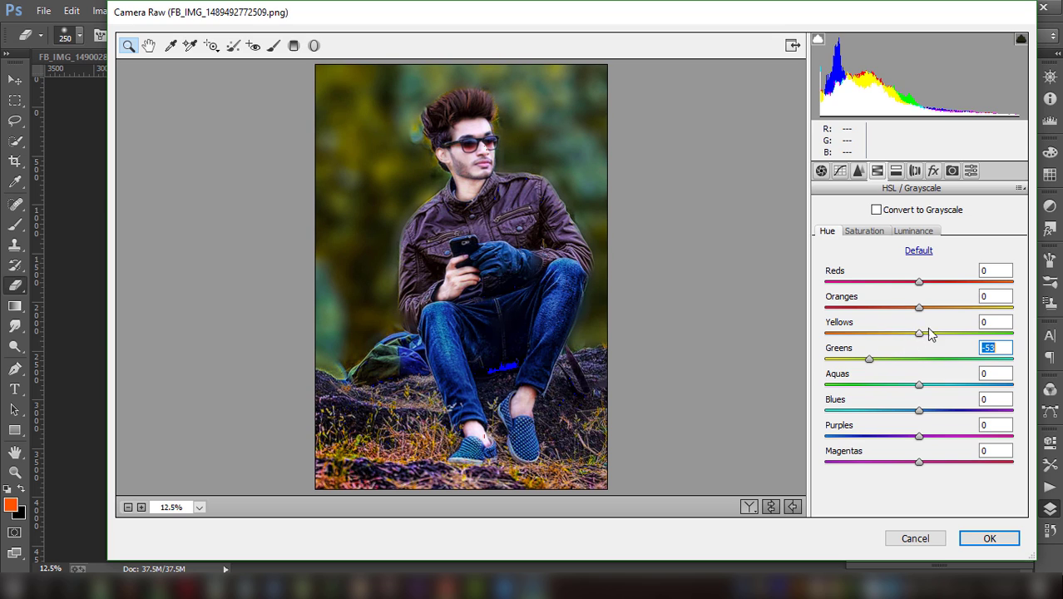
{"action": "mouse_move", "coordinate": [918, 332]}
{"action": "left_mouse_down"}
{"action": "mouse_move", "coordinate": [970, 333]}
{"action": "mouse_move", "coordinate": [825, 333]}
{"action": "mouse_move", "coordinate": [922, 333]}
{"action": "left_mouse_up"}
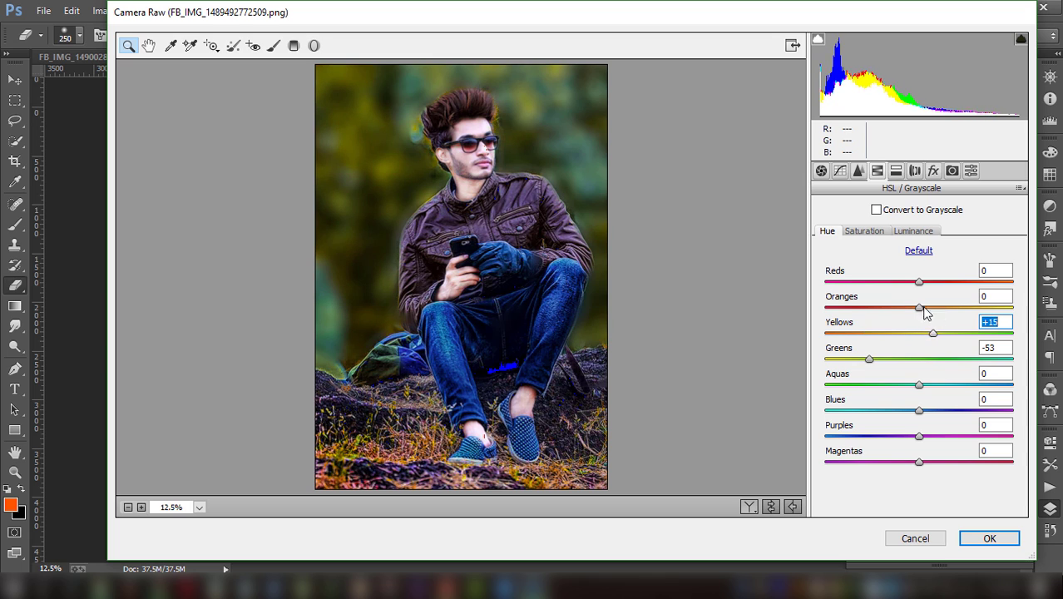
{"action": "left_click", "coordinate": [932, 171]}
{"action": "mouse_move", "coordinate": [916, 370]}
{"action": "left_mouse_down"}
{"action": "mouse_move", "coordinate": [889, 365]}
{"action": "mouse_move", "coordinate": [917, 358]}
{"action": "mouse_move", "coordinate": [904, 365]}
{"action": "left_mouse_up"}
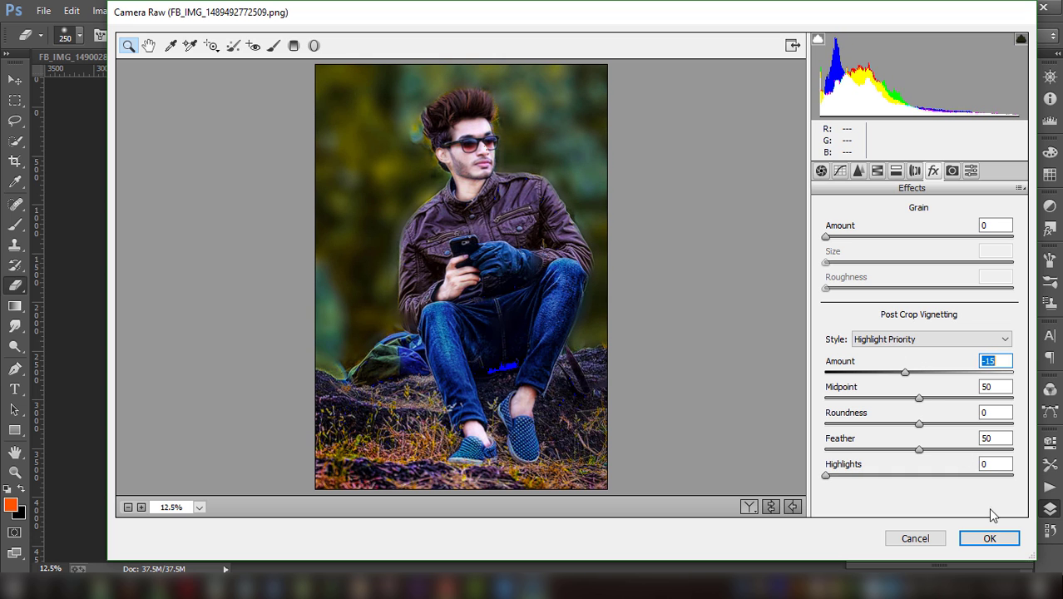
{"action": "left_click", "coordinate": [990, 538]}
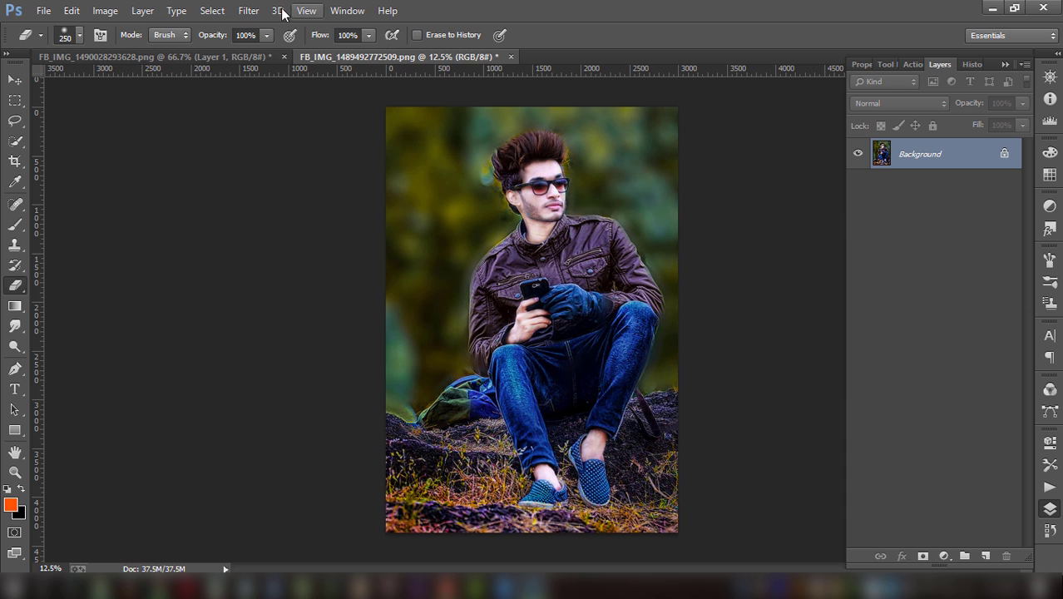
- Apply Oil Paint with Stylization 9.7 and Cleanliness 7.05, then zoom in on the portrait
{"action": "left_click", "coordinate": [248, 10]}
{"action": "left_click", "coordinate": [357, 146]}
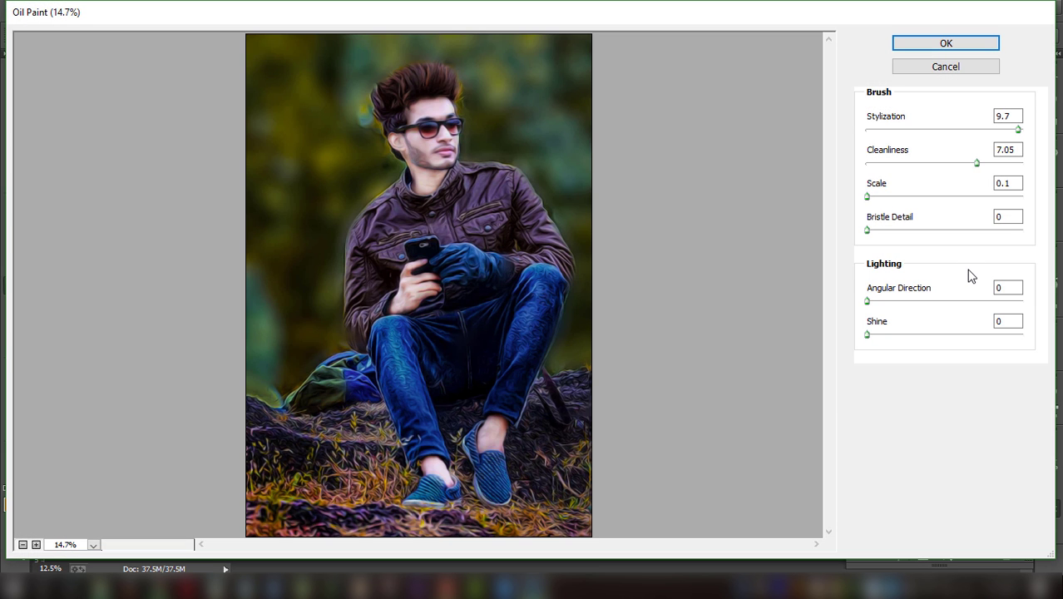
{"action": "left_click", "coordinate": [971, 43]}
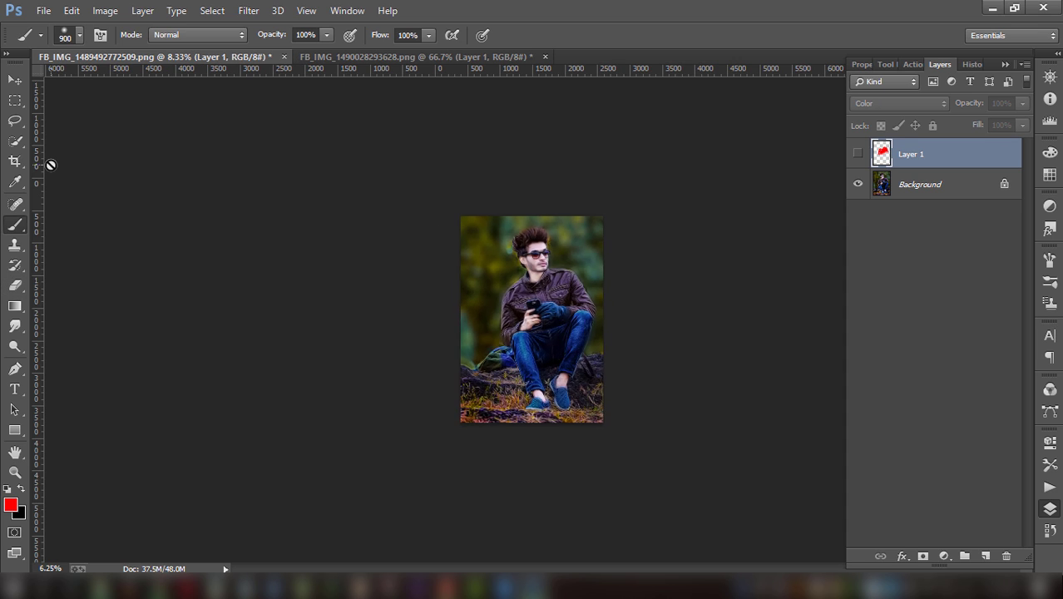
{"action": "key", "text": "ctrl+plus"}
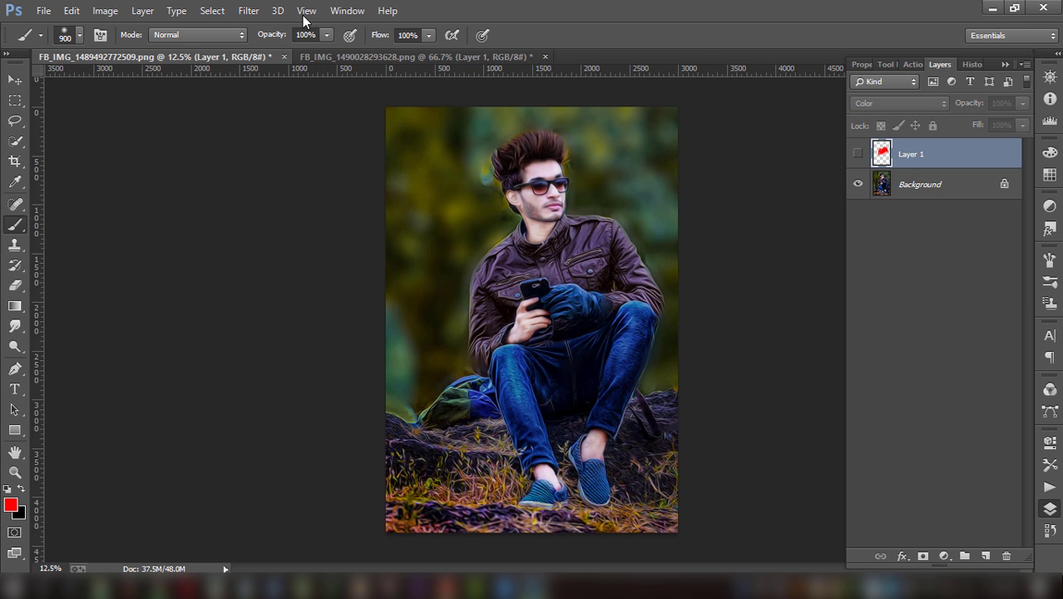
{"action": "left_click", "coordinate": [248, 10]}
- Add a Color Efex Pro 4 Detail Extractor layer with weaker strength and toned-down contrast and saturation
{"action": "left_click", "coordinate": [960, 180]}
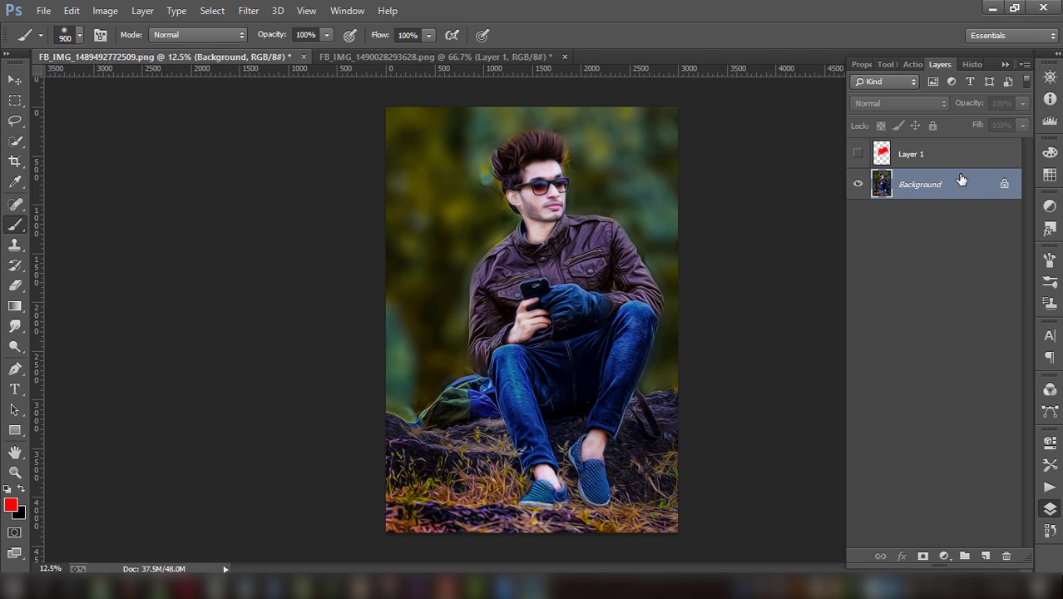
{"action": "left_click", "coordinate": [249, 10]}
{"action": "mouse_move", "coordinate": [277, 412]}
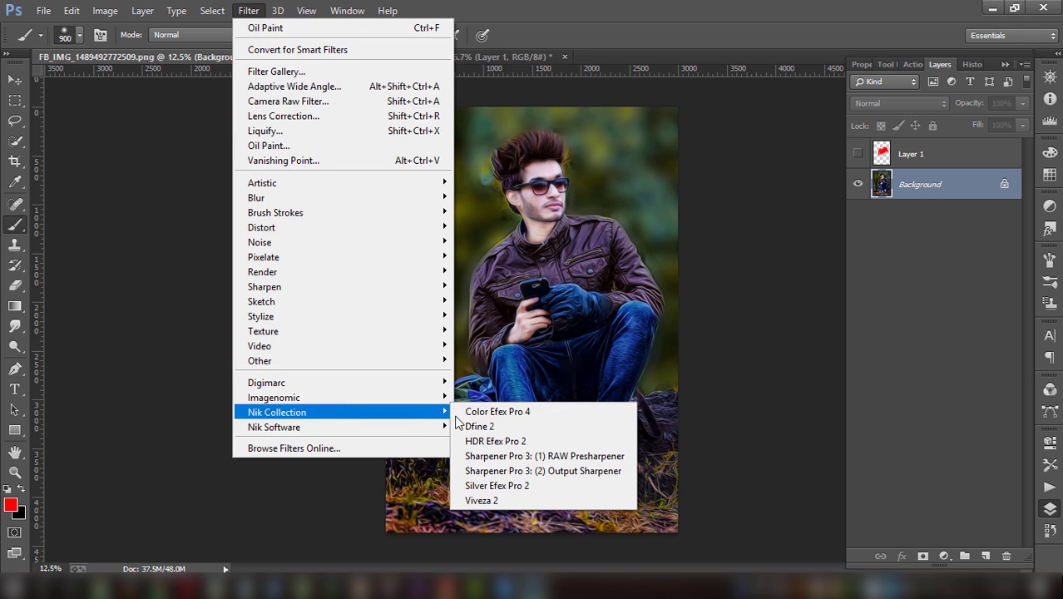
{"action": "left_click", "coordinate": [491, 407]}
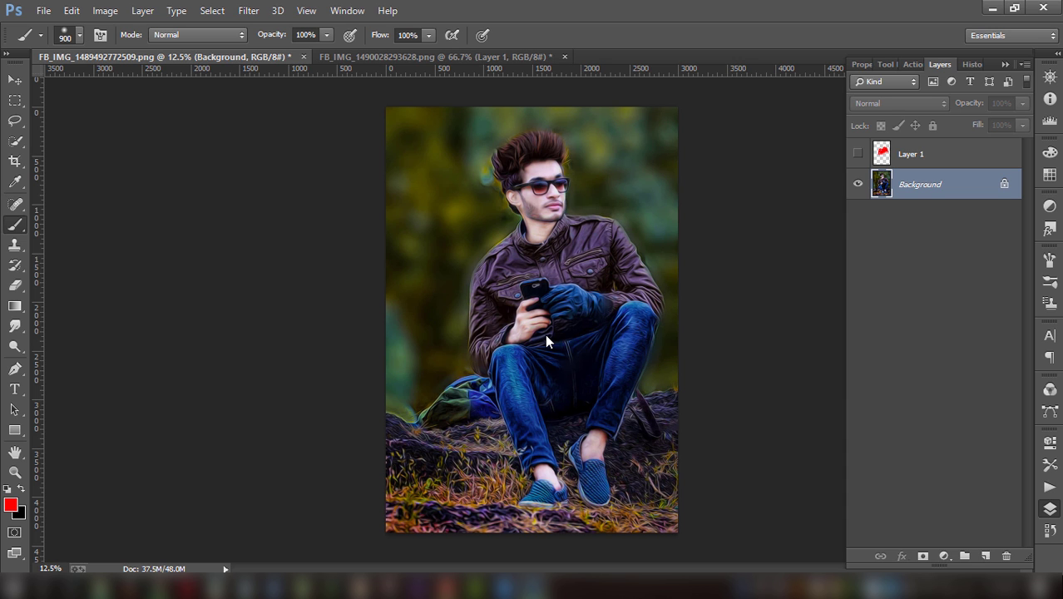
{"action": "key", "text": "ctrl+alt+f"}
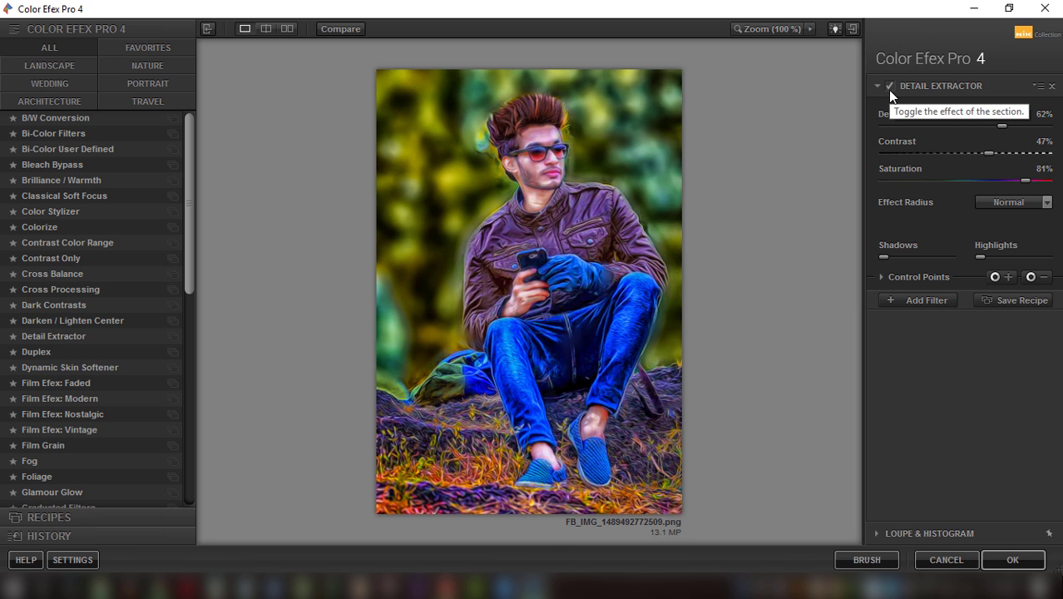
{"action": "mouse_move", "coordinate": [948, 126]}
{"action": "left_mouse_down"}
{"action": "mouse_move", "coordinate": [972, 126]}
{"action": "mouse_move", "coordinate": [976, 153]}
{"action": "mouse_move", "coordinate": [1028, 153]}
{"action": "mouse_move", "coordinate": [1001, 153]}
{"action": "left_mouse_up"}
{"action": "left_click", "coordinate": [985, 180]}
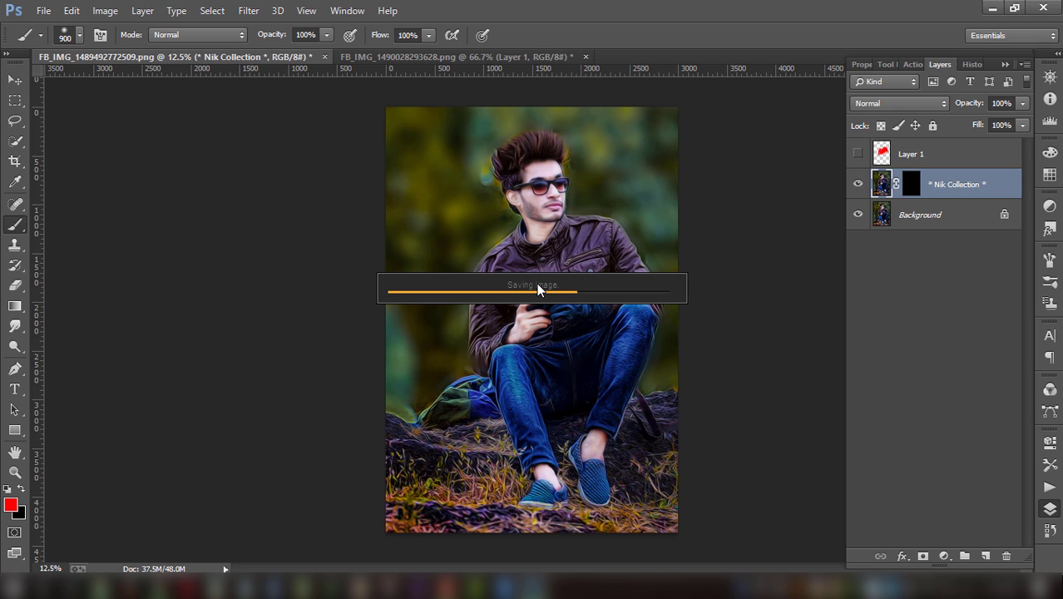
{"action": "left_click", "coordinate": [453, 585]}
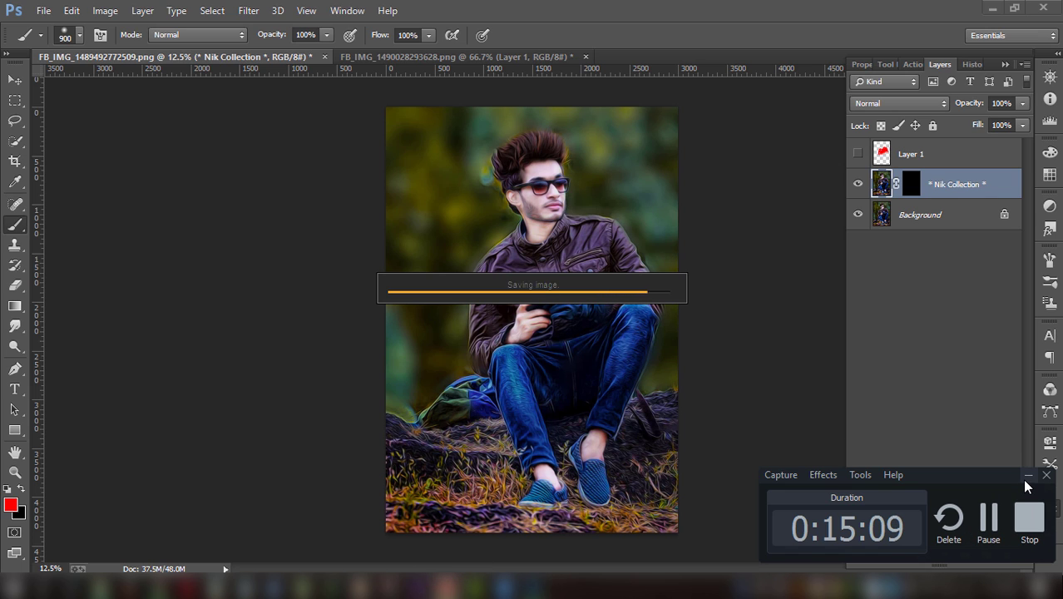
{"action": "left_click", "coordinate": [1028, 475]}
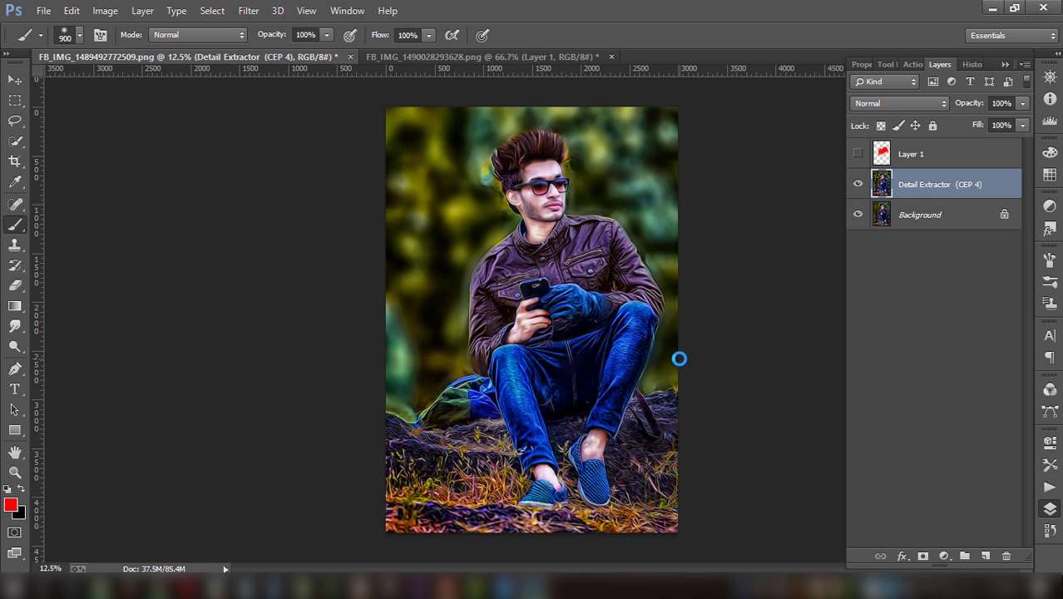
- Reapply Oil Paint to the Detail Extractor layer with Cleanliness raised to 10
{"action": "left_click", "coordinate": [249, 10]}
{"action": "left_click", "coordinate": [268, 145]}
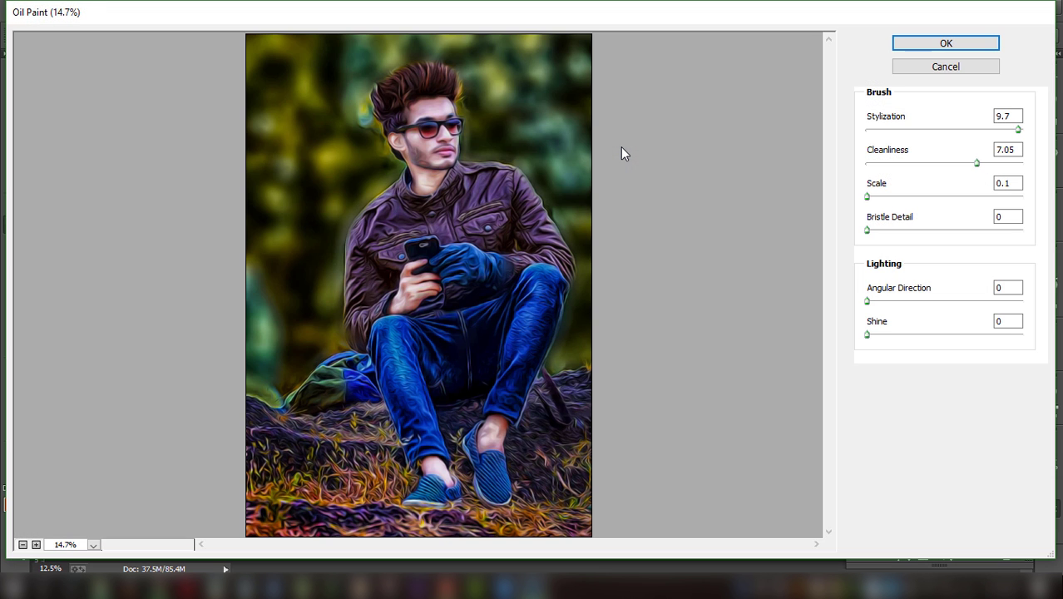
{"action": "left_click_drag", "start_coordinate": [976, 162], "coordinate": [1037, 166]}
{"action": "left_click", "coordinate": [947, 45]}
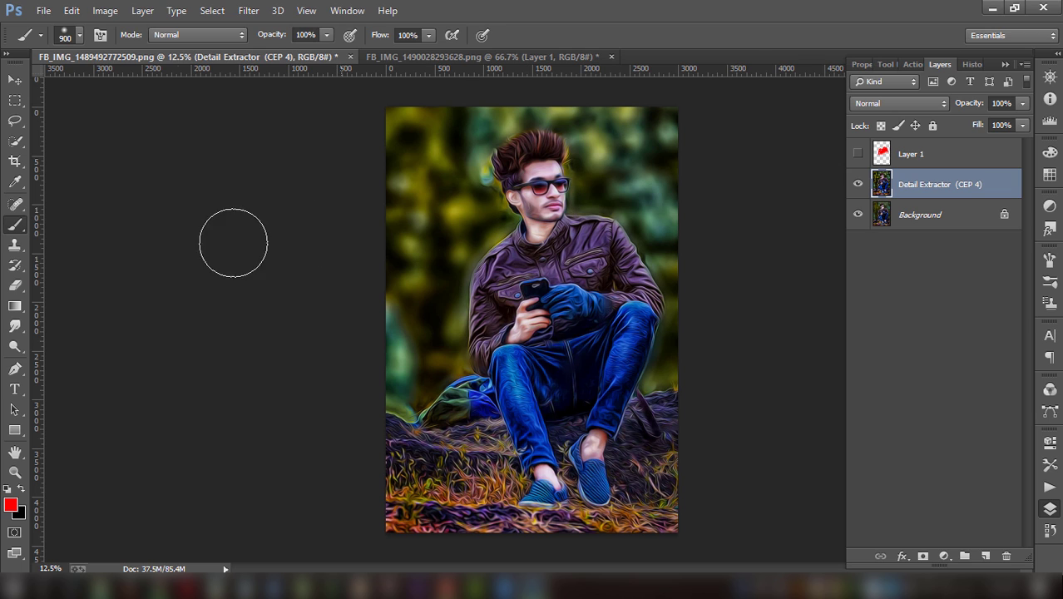
- Erase the painted face to reveal the layer beneath, then add an empty Layer 2
{"action": "left_click", "coordinate": [15, 285]}
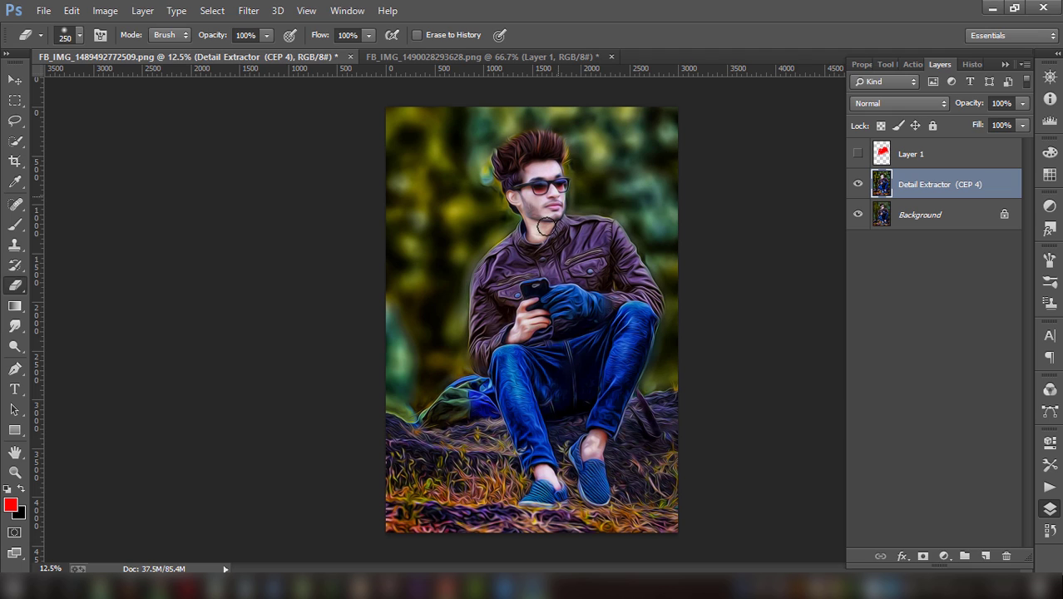
{"action": "left_click_drag", "start_coordinate": [534, 192], "coordinate": [545, 215]}
{"action": "left_click", "coordinate": [985, 557]}
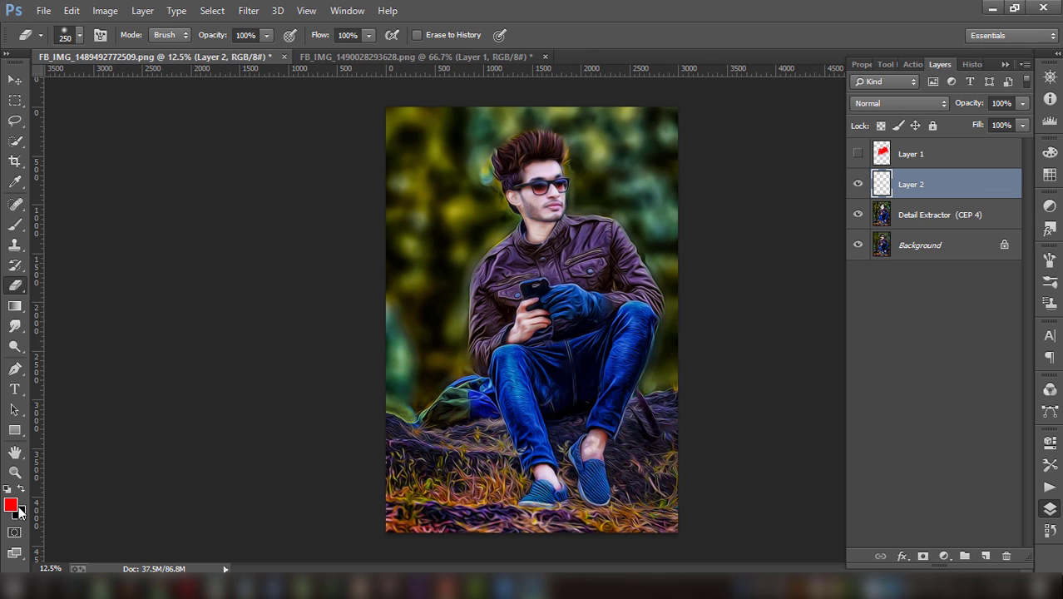
- Paint a soft red spot on Layer 2, blend it with Screen, and enlarge it to about 262%
{"action": "left_click", "coordinate": [15, 224]}
{"action": "left_click", "coordinate": [432, 220]}
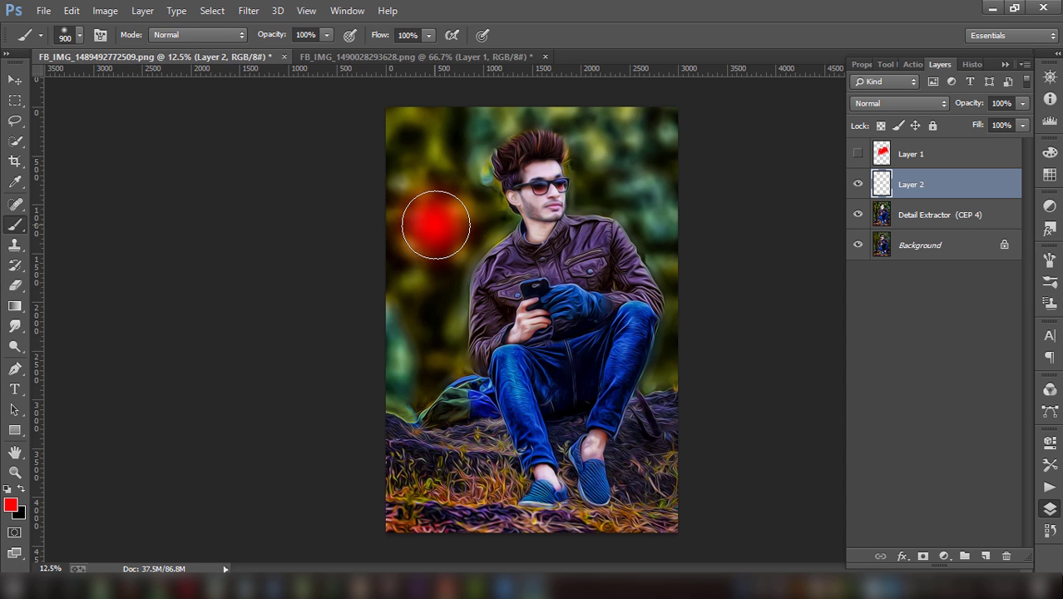
{"action": "left_click", "coordinate": [860, 105]}
{"action": "left_click", "coordinate": [881, 248]}
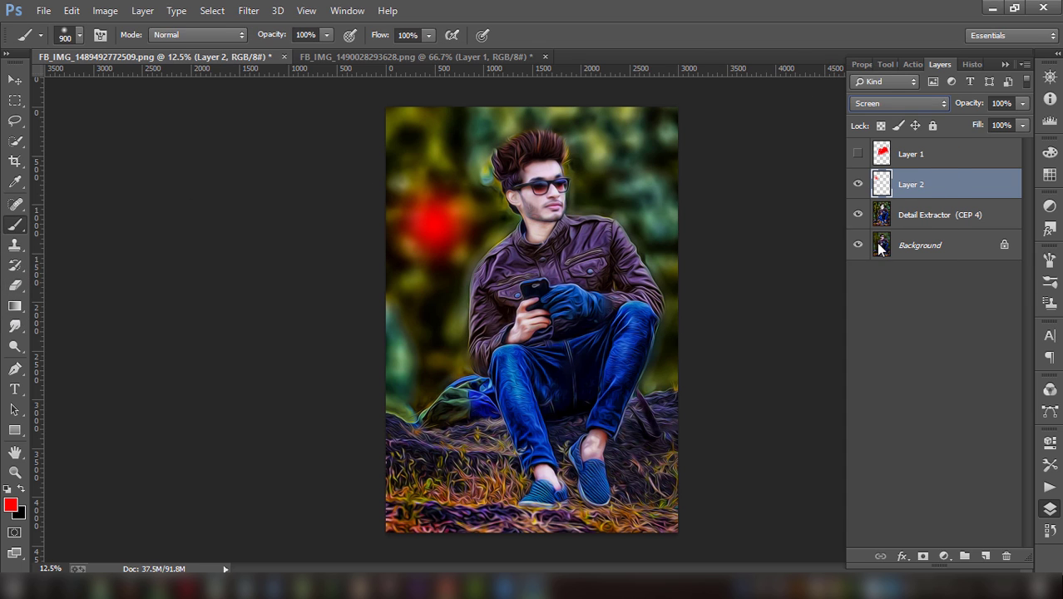
{"action": "key", "text": "v"}
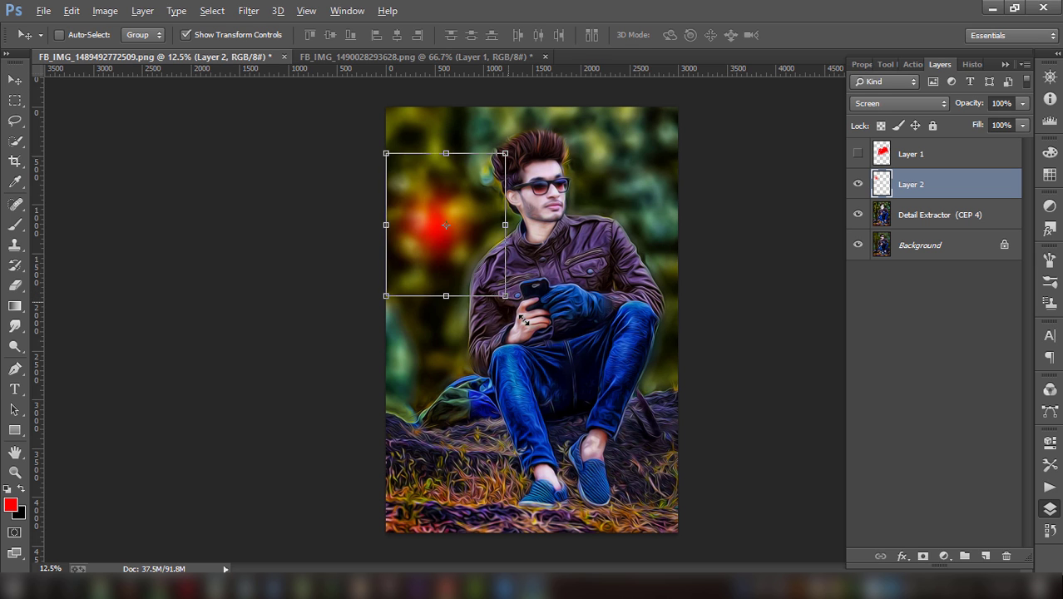
{"action": "left_click_drag", "start_coordinate": [504, 295], "coordinate": [600, 436]}
{"action": "left_click_drag", "start_coordinate": [464, 253], "coordinate": [684, 260]}
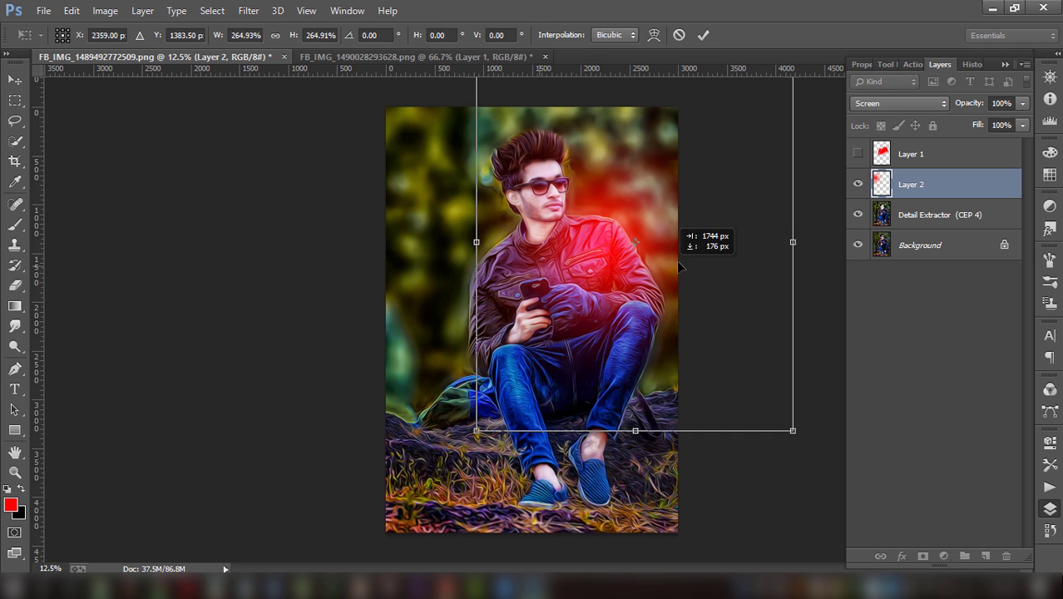
{"action": "left_click_drag", "start_coordinate": [684, 260], "coordinate": [509, 317]}
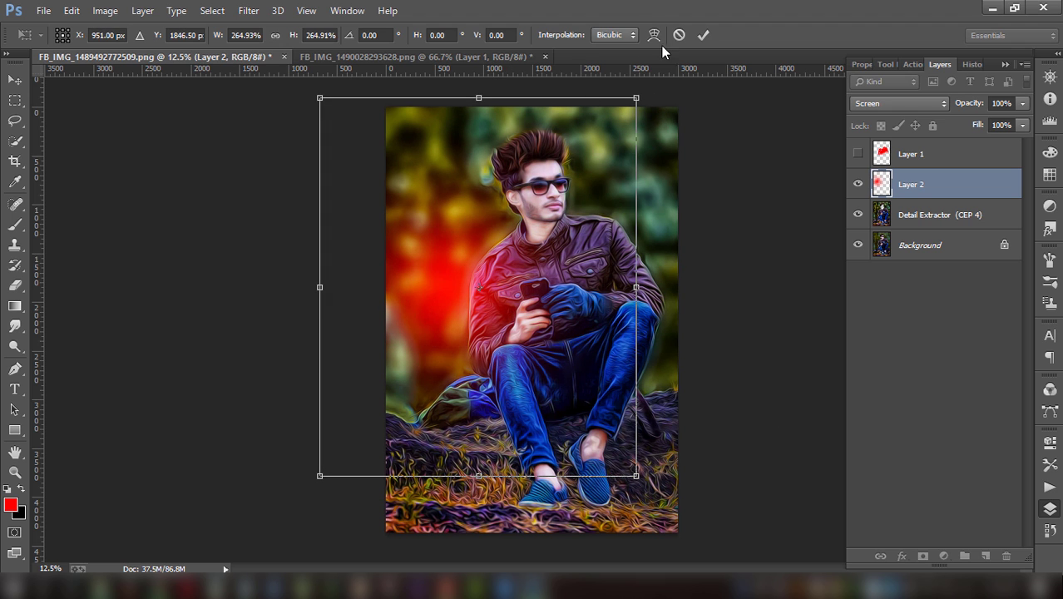
{"action": "left_click", "coordinate": [704, 39]}
- Switch the red glow to Lighten at 48% opacity and move it to the upper right
{"action": "left_click", "coordinate": [934, 101]}
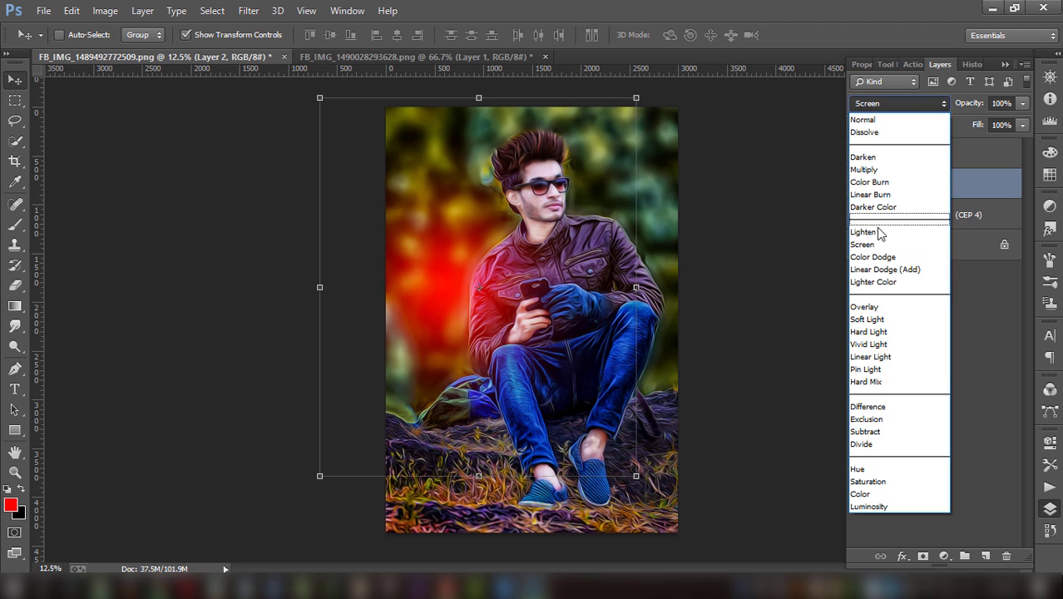
{"action": "left_click", "coordinate": [927, 233]}
{"action": "left_click_drag", "start_coordinate": [464, 268], "coordinate": [461, 224]}
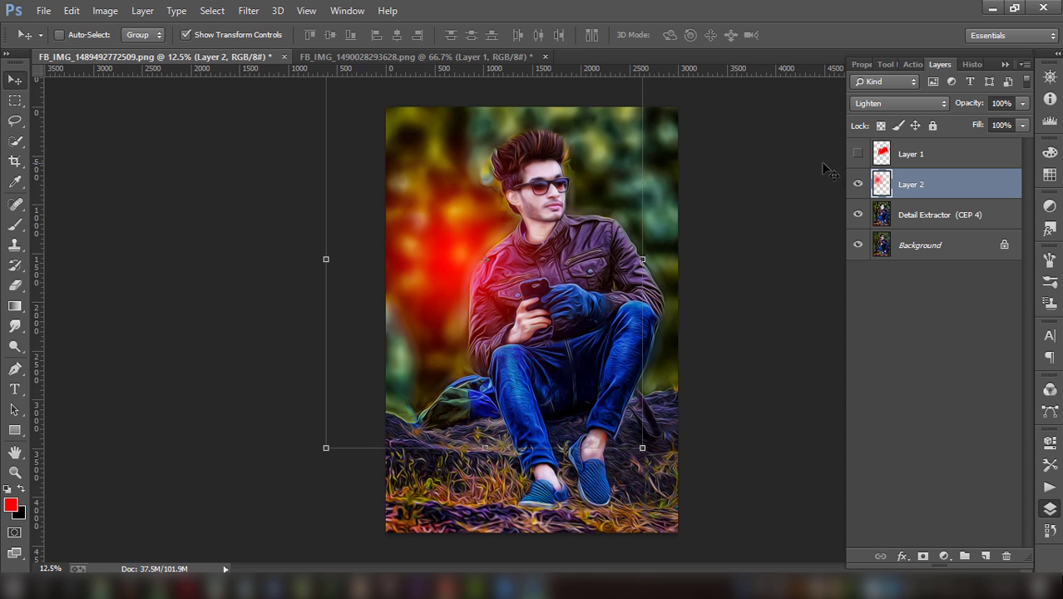
{"action": "left_click", "coordinate": [1016, 124]}
{"action": "left_click_drag", "start_coordinate": [1000, 125], "coordinate": [980, 123]}
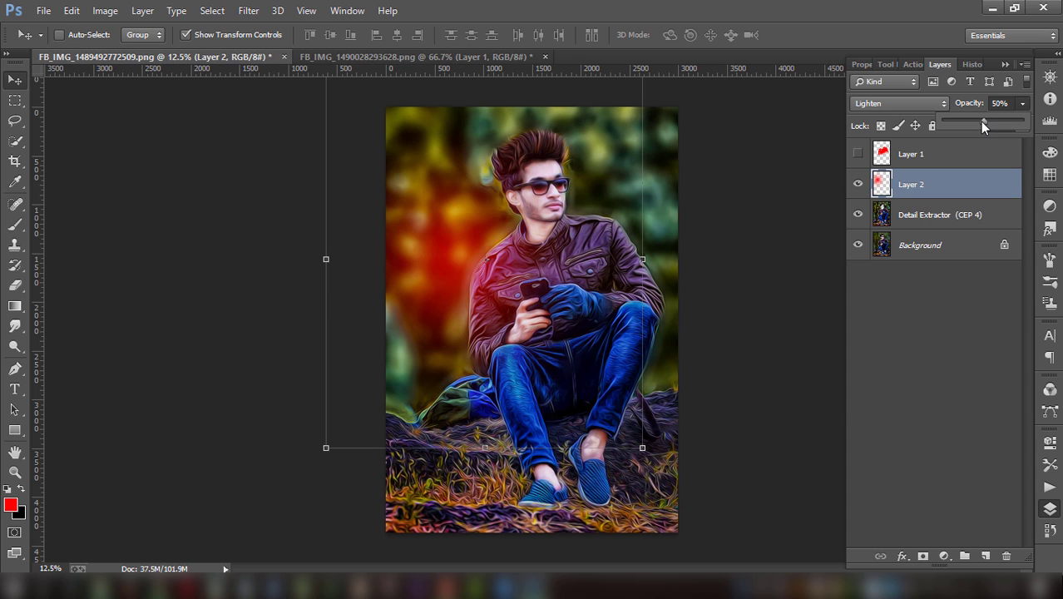
{"action": "mouse_move", "coordinate": [442, 225]}
{"action": "left_mouse_down"}
{"action": "mouse_move", "coordinate": [667, 182]}
{"action": "mouse_move", "coordinate": [641, 128]}
{"action": "mouse_move", "coordinate": [542, 113]}
{"action": "mouse_move", "coordinate": [455, 241]}
{"action": "left_mouse_up"}
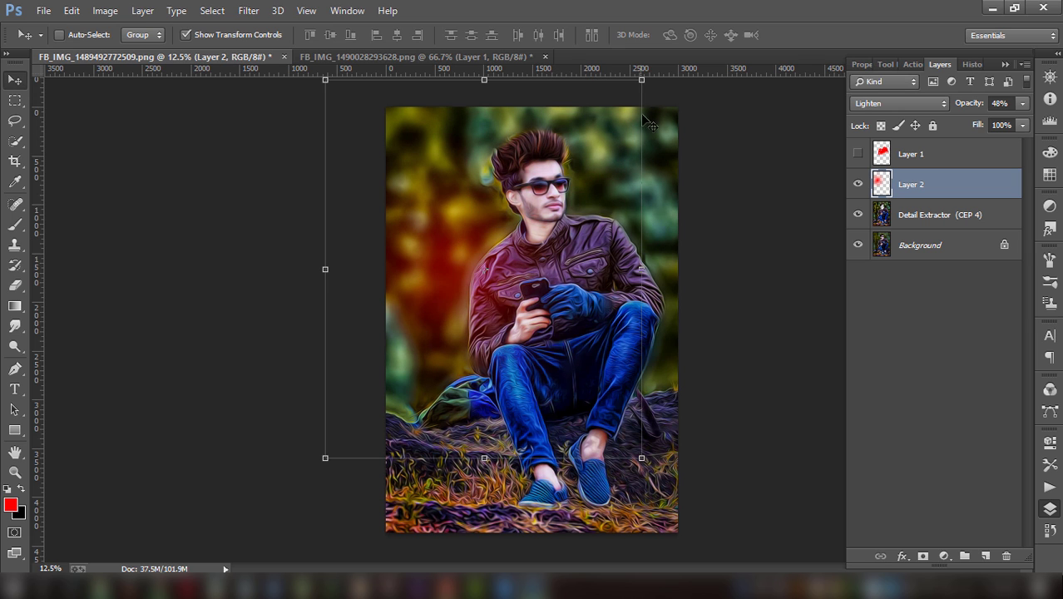
{"action": "left_click_drag", "start_coordinate": [578, 186], "coordinate": [774, 194]}
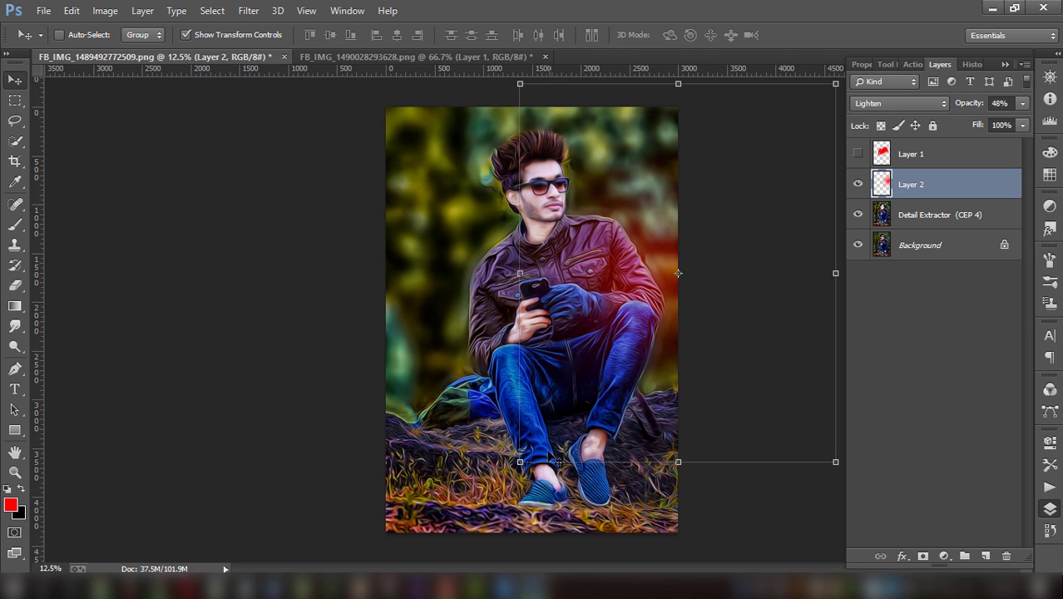
- Rescale the red glow to about 107% and place it behind the man's head
{"action": "key", "text": "ctrl+t"}
{"action": "left_click_drag", "start_coordinate": [407, 550], "coordinate": [333, 551]}
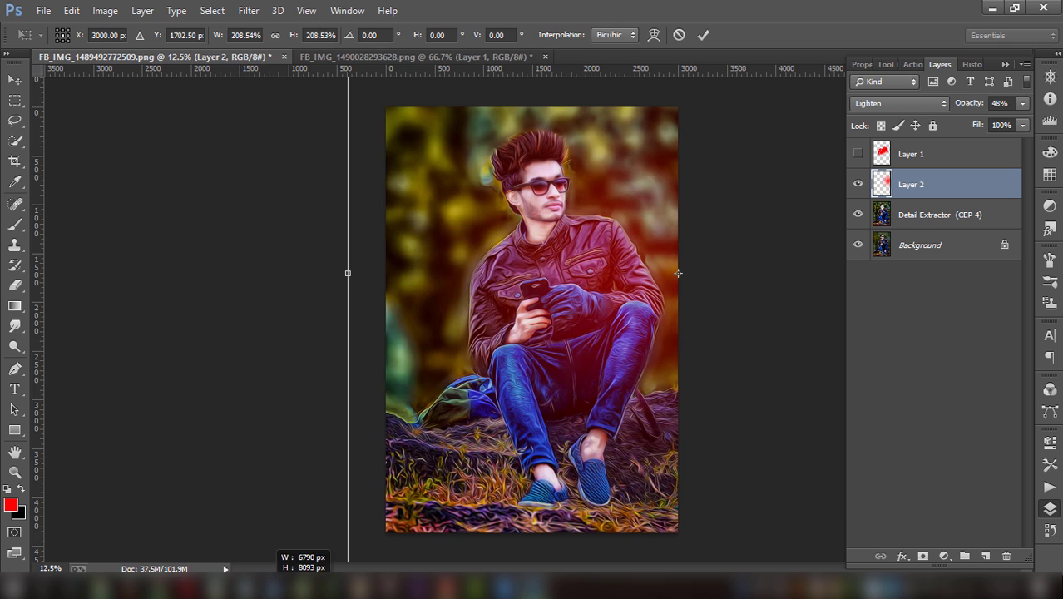
{"action": "mouse_move", "coordinate": [349, 375]}
{"action": "left_mouse_down"}
{"action": "mouse_move", "coordinate": [311, 409]}
{"action": "mouse_move", "coordinate": [363, 416]}
{"action": "mouse_move", "coordinate": [437, 334]}
{"action": "mouse_move", "coordinate": [469, 347]}
{"action": "left_mouse_up"}
{"action": "left_click_drag", "start_coordinate": [706, 156], "coordinate": [546, 347]}
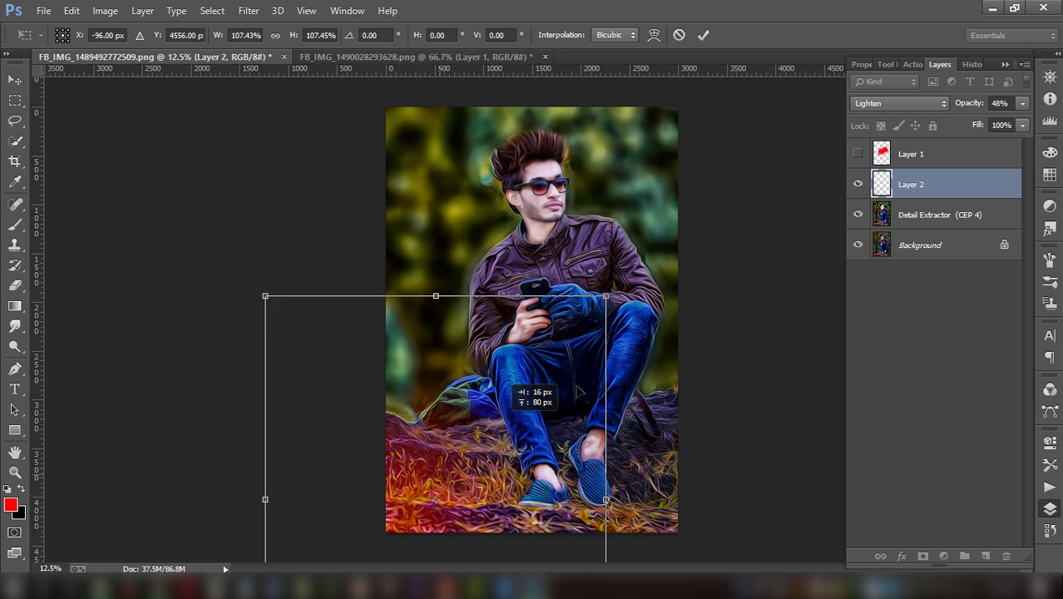
{"action": "mouse_move", "coordinate": [455, 470]}
{"action": "left_mouse_down"}
{"action": "mouse_move", "coordinate": [580, 202]}
{"action": "mouse_move", "coordinate": [554, 184]}
{"action": "mouse_move", "coordinate": [706, 103]}
{"action": "left_mouse_up"}
{"action": "left_click", "coordinate": [702, 35]}
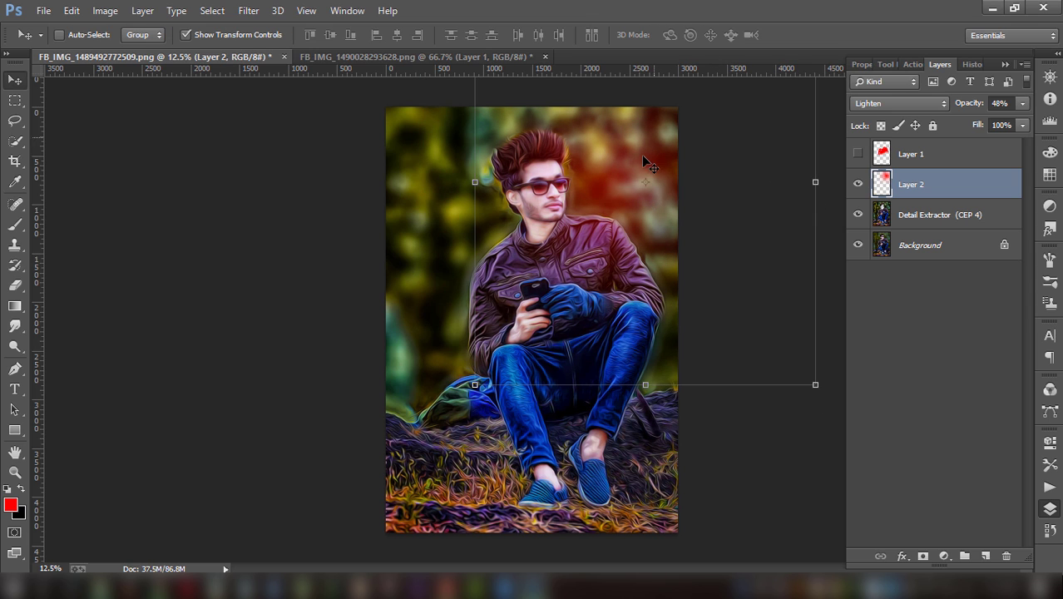
{"action": "left_click_drag", "start_coordinate": [629, 143], "coordinate": [650, 162]}
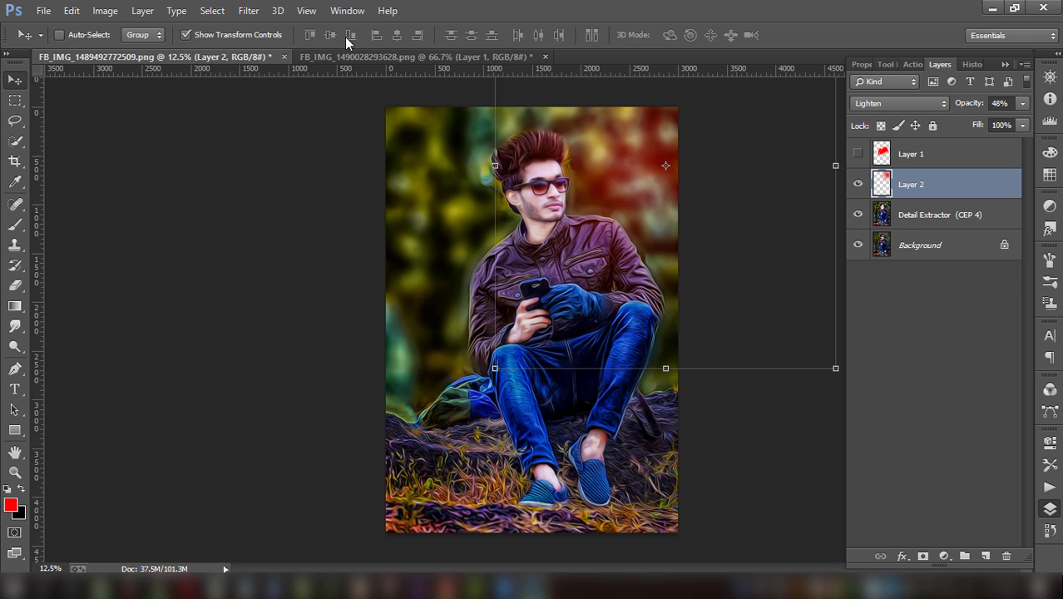
- Boost the glow's saturation to +100 and set its hue to -3 with Hue/Saturation
{"action": "left_click", "coordinate": [119, 17]}
{"action": "mouse_move", "coordinate": [128, 50]}
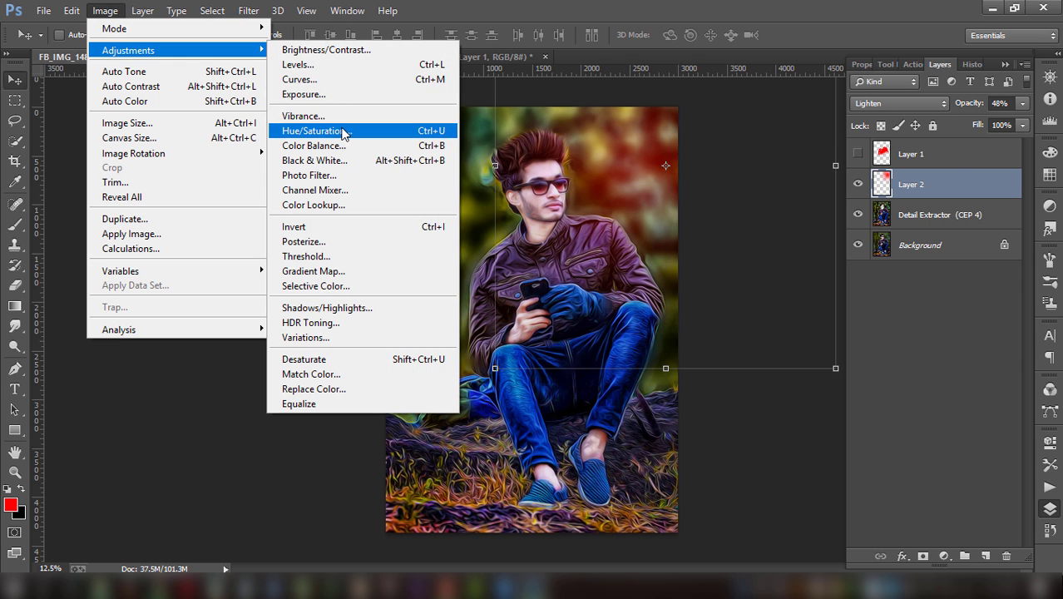
{"action": "left_click", "coordinate": [345, 130]}
{"action": "left_click_drag", "start_coordinate": [842, 236], "coordinate": [907, 236]}
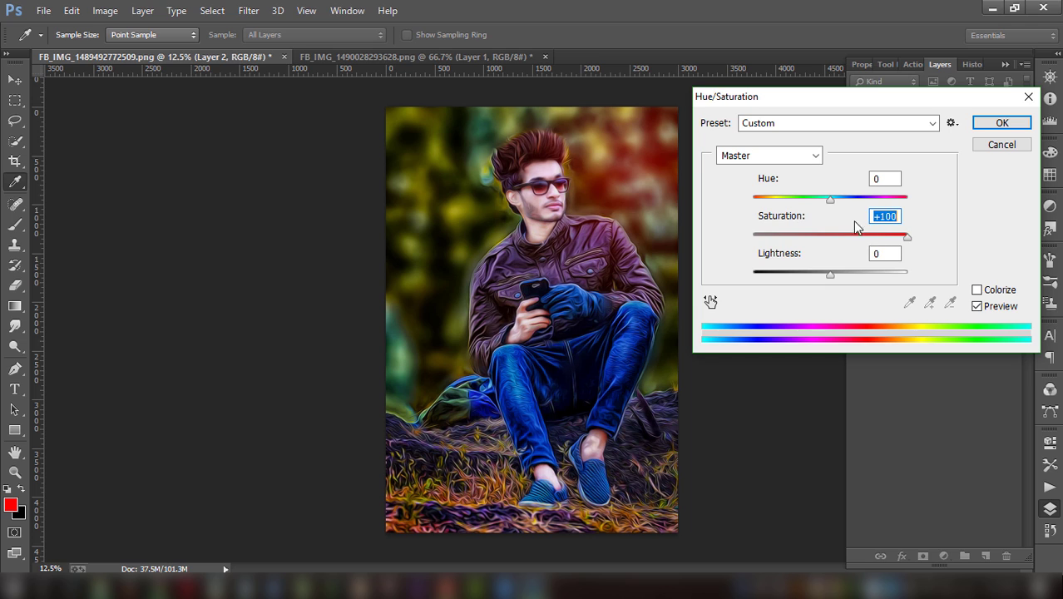
{"action": "mouse_move", "coordinate": [829, 200]}
{"action": "left_mouse_down"}
{"action": "mouse_move", "coordinate": [852, 199]}
{"action": "mouse_move", "coordinate": [826, 199]}
{"action": "left_mouse_up"}
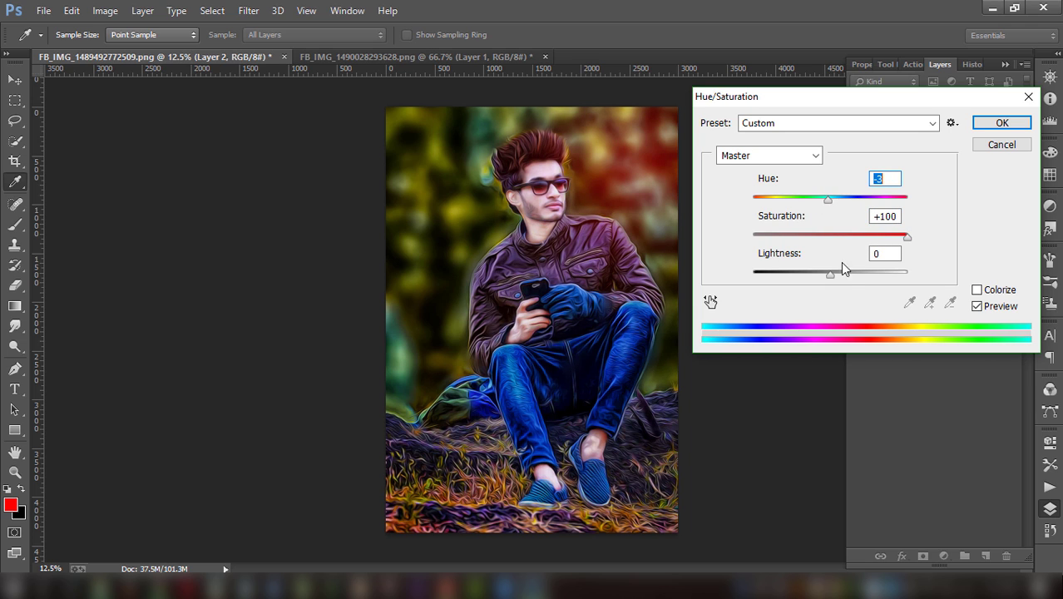
{"action": "mouse_move", "coordinate": [829, 272]}
{"action": "left_mouse_down"}
{"action": "mouse_move", "coordinate": [860, 278]}
{"action": "mouse_move", "coordinate": [817, 274]}
{"action": "left_mouse_up"}
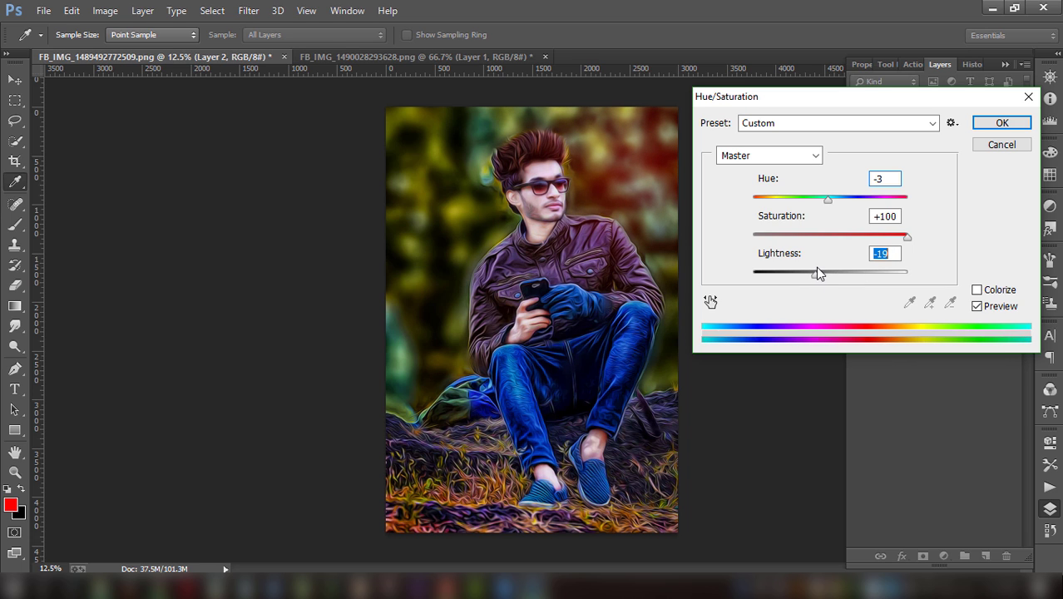
{"action": "left_click", "coordinate": [1002, 123]}
- Move the red glow left of the man's head and raise its opacity to 100%
{"action": "key", "text": "v"}
{"action": "left_click_drag", "start_coordinate": [612, 186], "coordinate": [515, 157]}
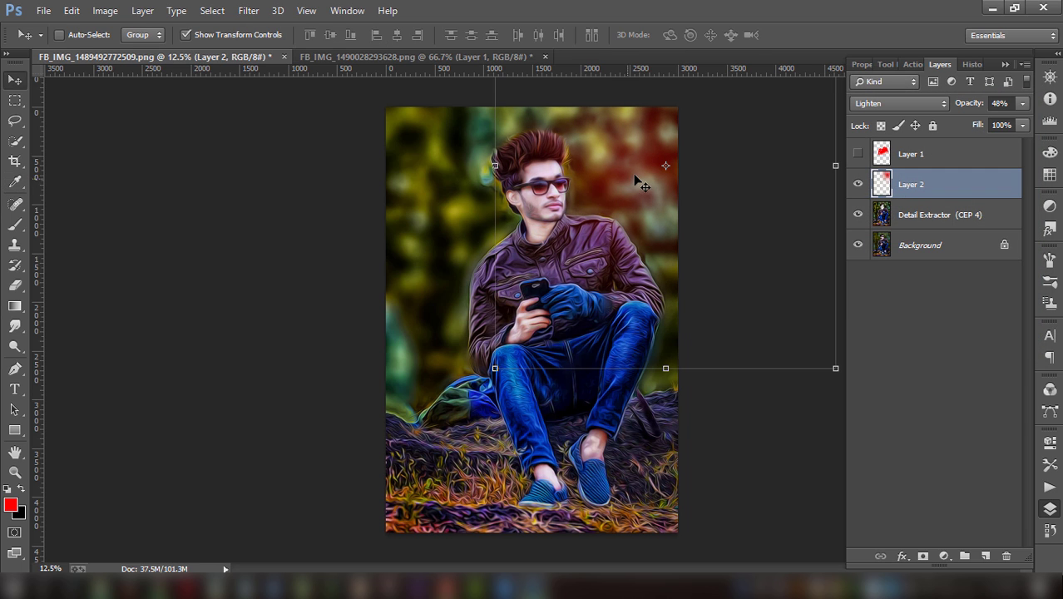
{"action": "left_click_drag", "start_coordinate": [528, 247], "coordinate": [615, 246]}
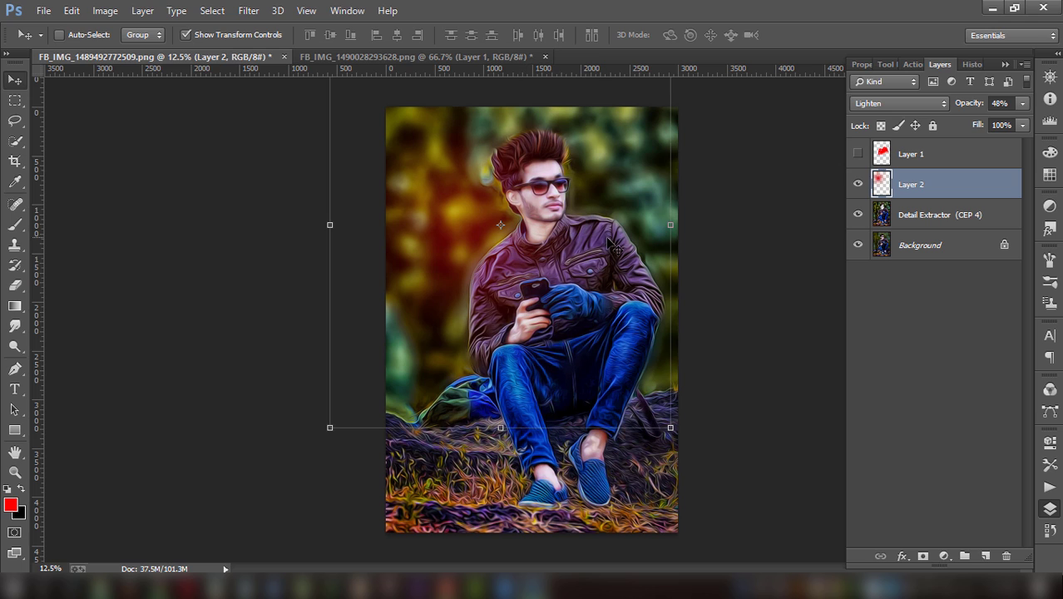
{"action": "left_click", "coordinate": [1022, 103]}
{"action": "left_click_drag", "start_coordinate": [985, 121], "coordinate": [1027, 121]}
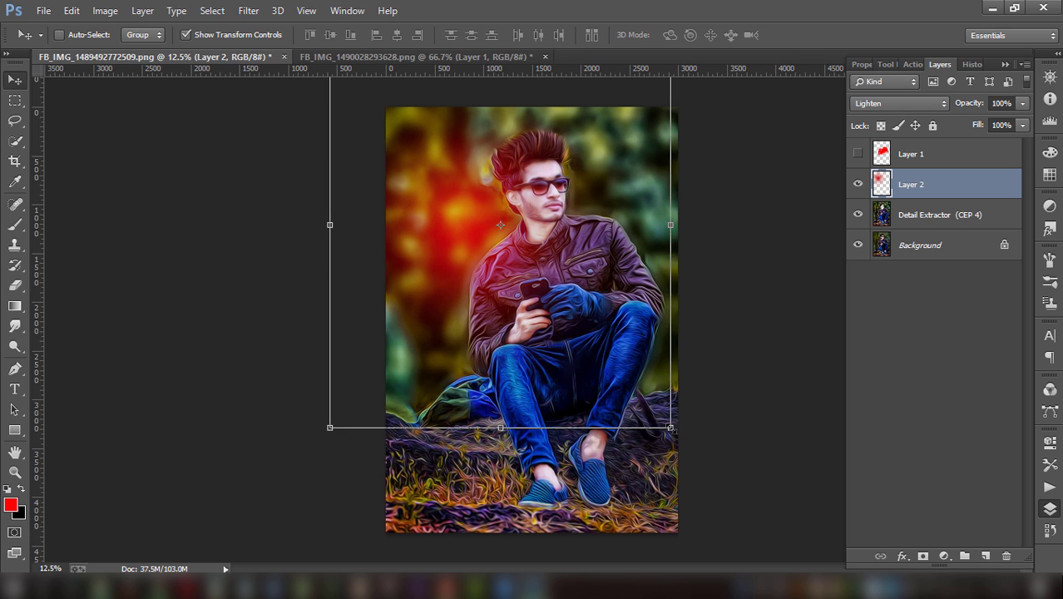
- Shrink the glow to about 70.6%, nudge it slightly left, and hide the transform controls
{"action": "left_click_drag", "start_coordinate": [670, 433], "coordinate": [620, 368]}
{"action": "left_click_drag", "start_coordinate": [538, 321], "coordinate": [545, 308]}
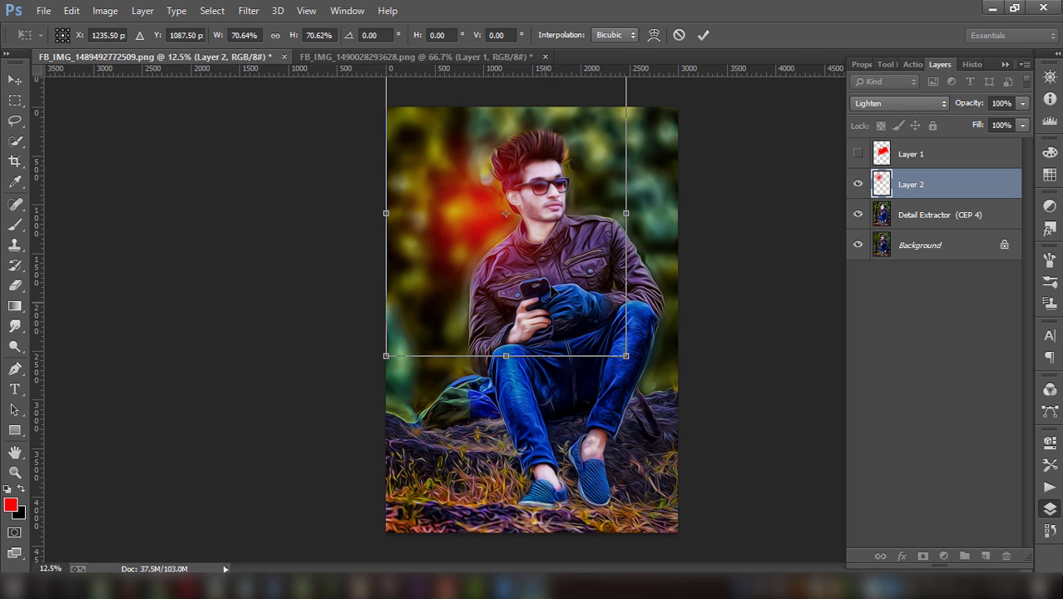
{"action": "left_click", "coordinate": [702, 35]}
{"action": "left_click_drag", "start_coordinate": [536, 170], "coordinate": [504, 197]}
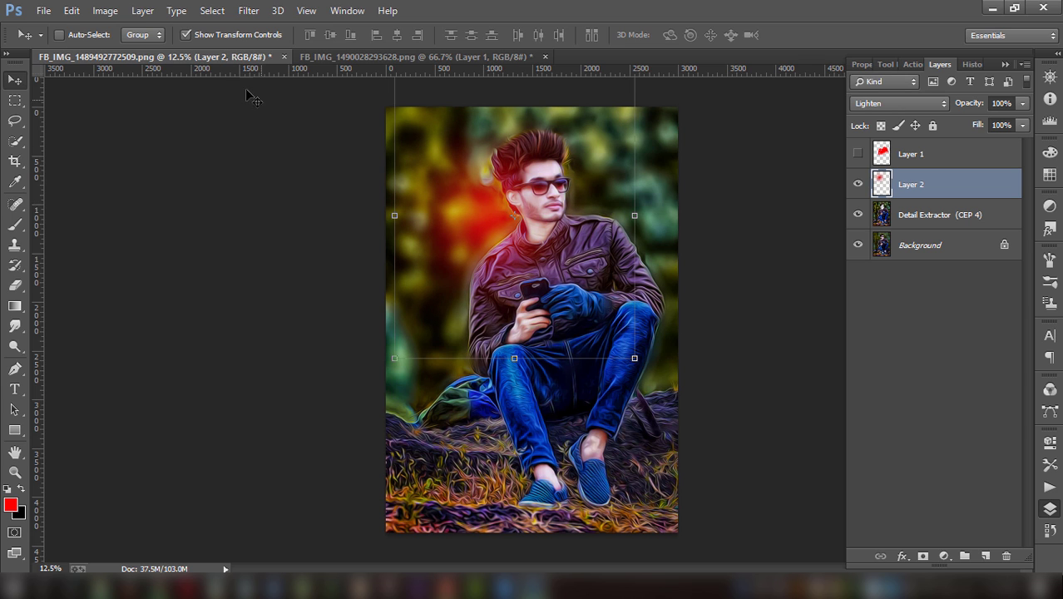
{"action": "left_click", "coordinate": [186, 35]}
{"action": "key", "text": "ctrl+minus"}
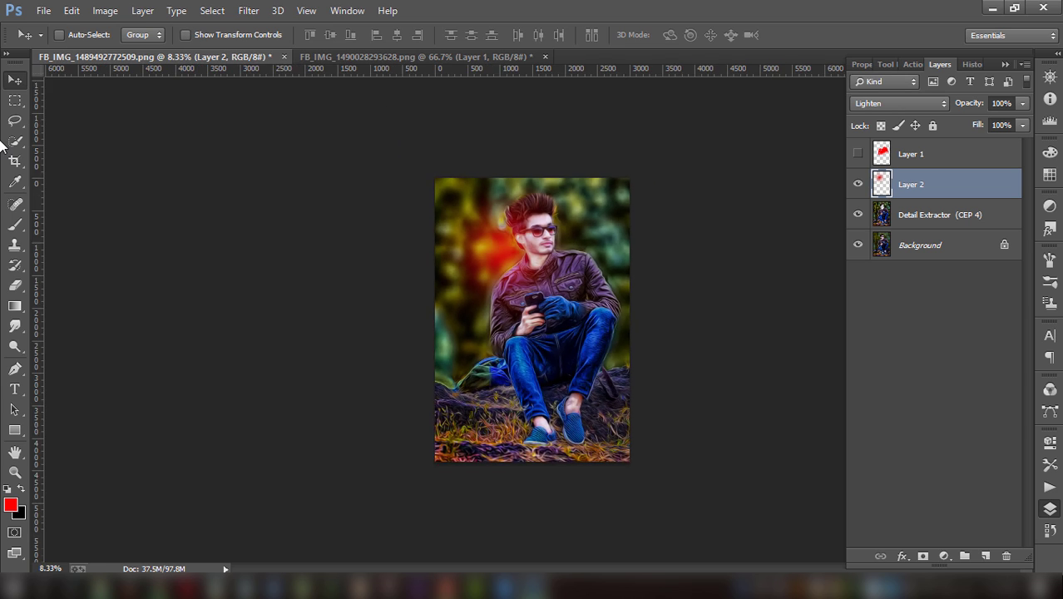
{"action": "key", "text": "ctrl+minus"}
{"action": "key", "text": "ctrl+plus"}
{"action": "key", "text": "ctrl+plus"}
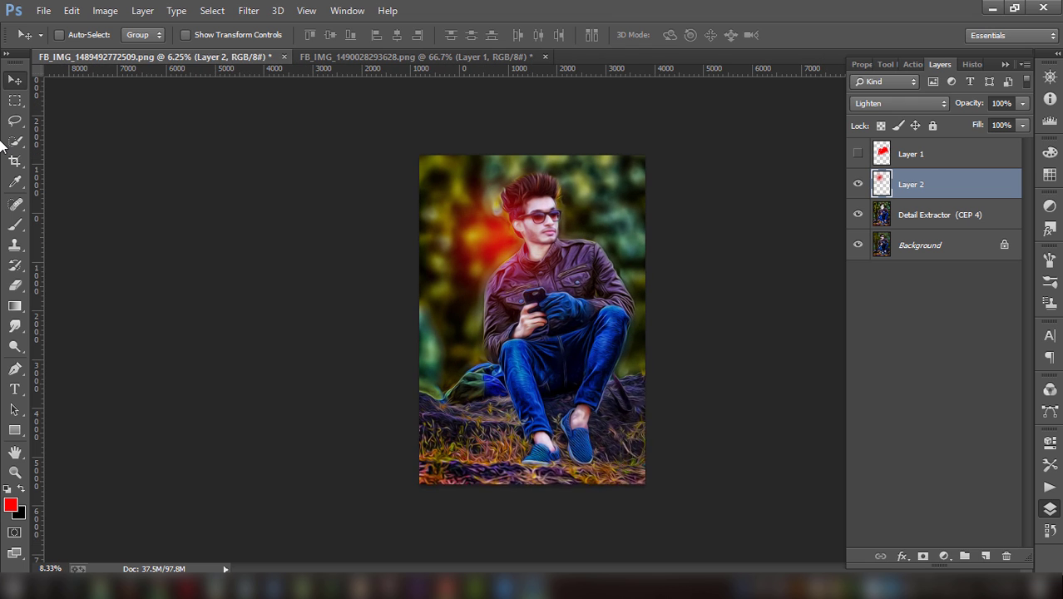
{"action": "left_click", "coordinate": [441, 57]}
- Bring the cyan blob into the portrait and rotate it to fit the left lens
{"action": "mouse_move", "coordinate": [536, 341]}
{"action": "left_mouse_down"}
{"action": "mouse_move", "coordinate": [200, 122]}
{"action": "mouse_move", "coordinate": [589, 213]}
{"action": "mouse_move", "coordinate": [540, 189]}
{"action": "left_mouse_up"}
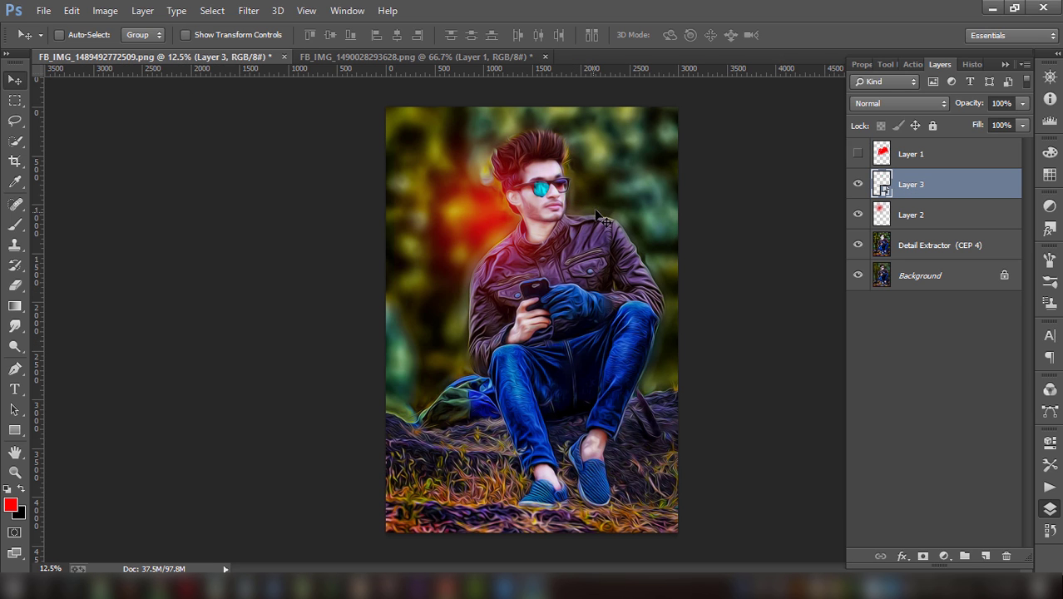
{"action": "scroll", "coordinate": [600, 215], "scroll_direction": "up", "scroll_amount": 3}
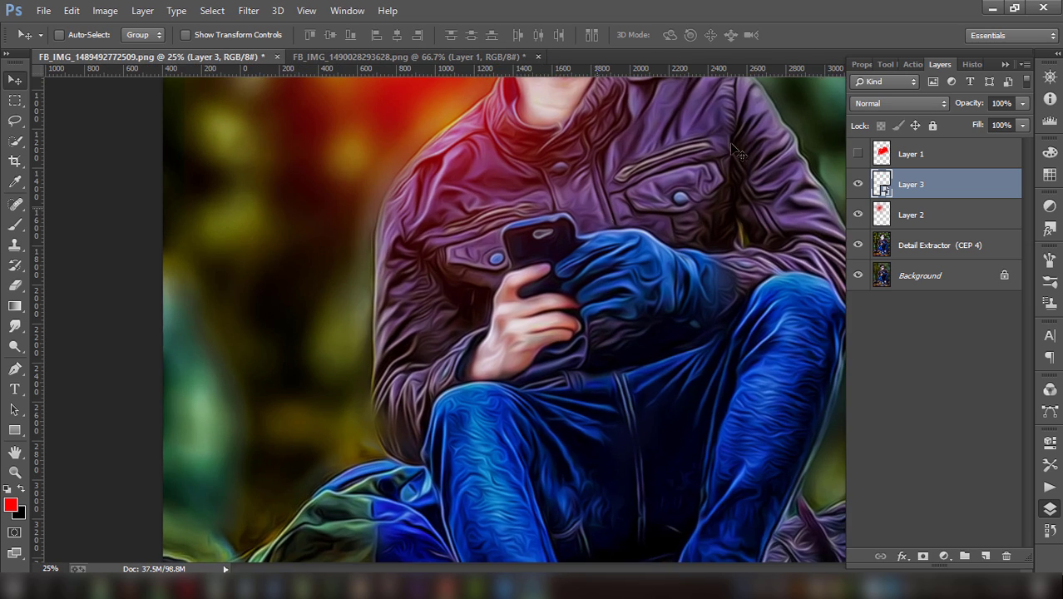
{"action": "scroll", "coordinate": [570, 204], "scroll_direction": "up", "scroll_amount": 5}
{"action": "scroll", "coordinate": [571, 203], "scroll_direction": "up", "scroll_amount": 1}
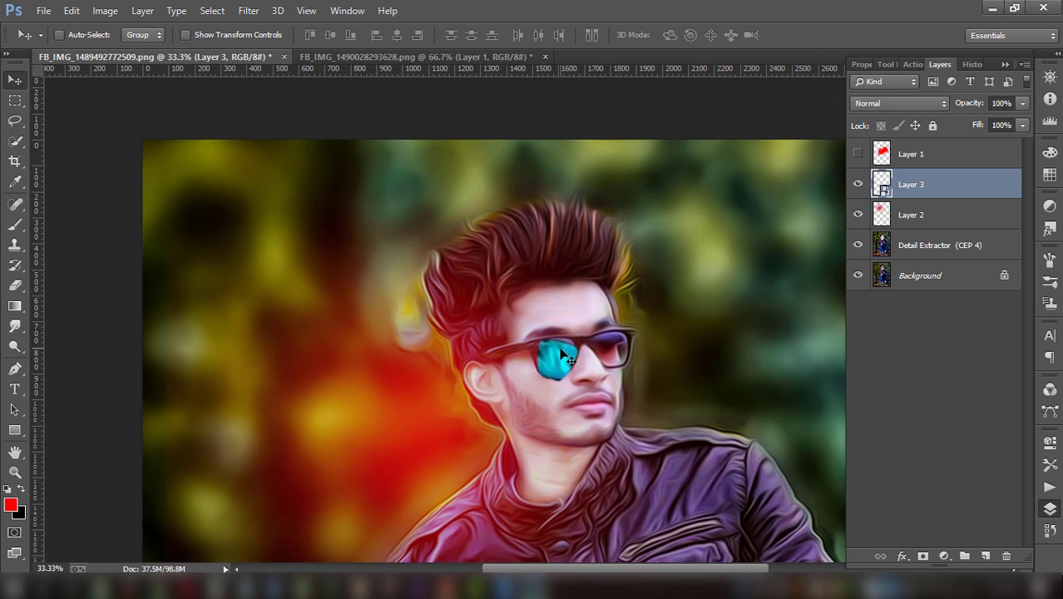
{"action": "left_click_drag", "start_coordinate": [562, 354], "coordinate": [554, 352]}
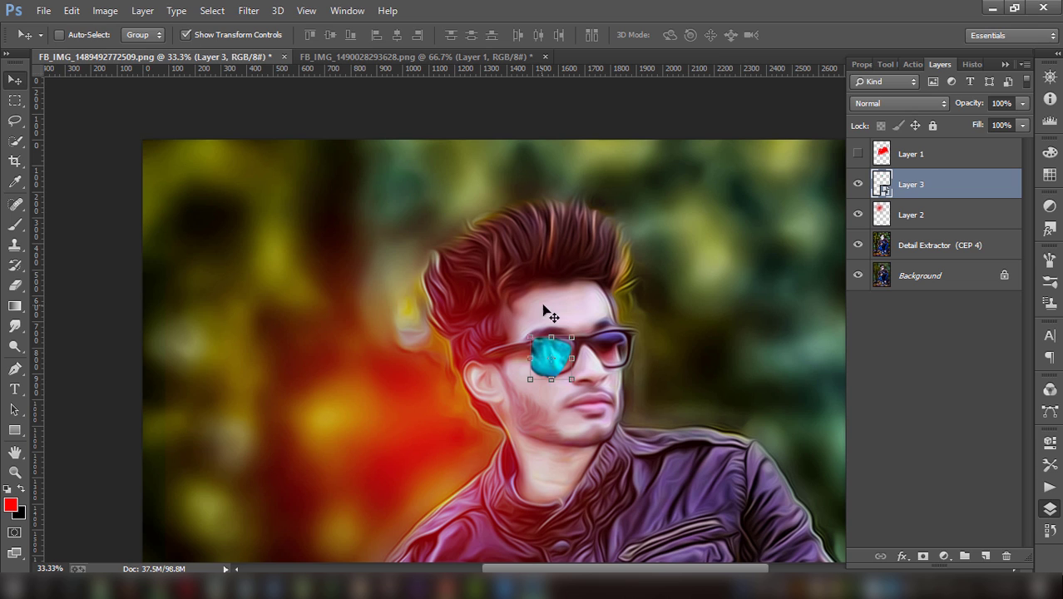
{"action": "key", "text": "ctrl+t"}
{"action": "left_click_drag", "start_coordinate": [574, 301], "coordinate": [582, 306]}
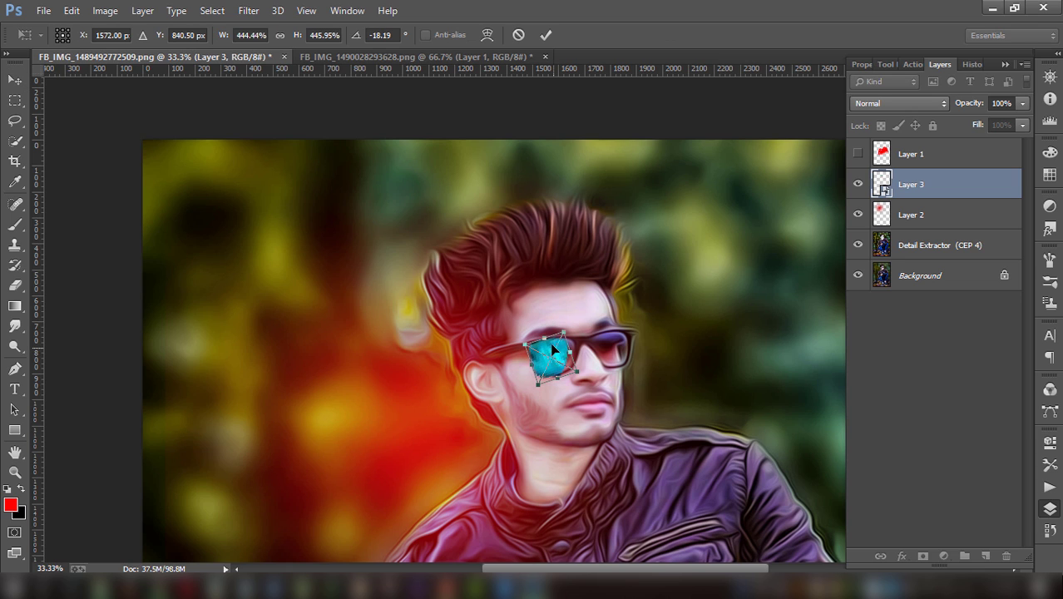
{"action": "left_click_drag", "start_coordinate": [553, 349], "coordinate": [560, 347]}
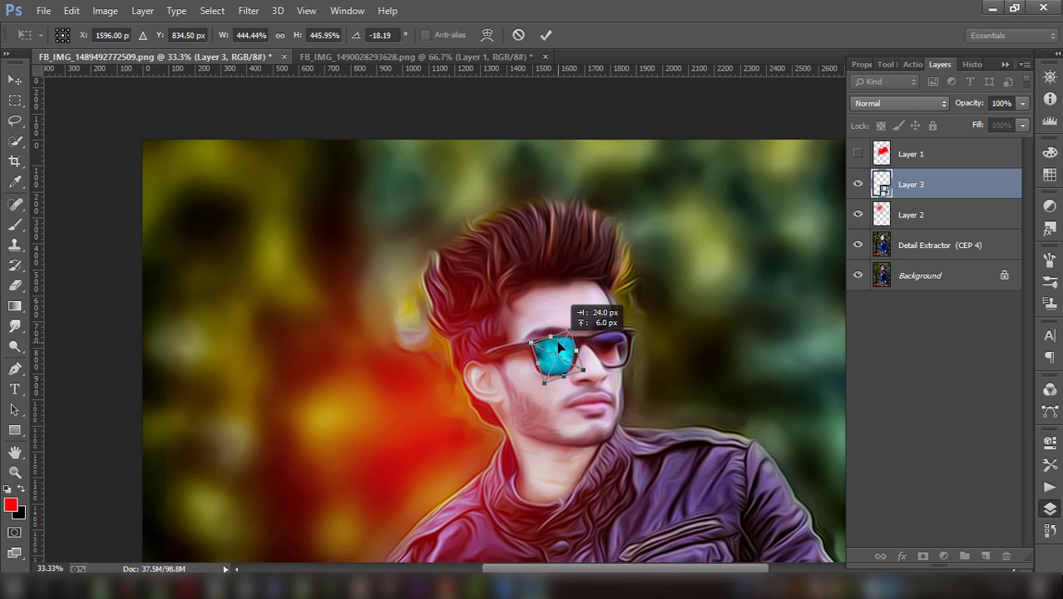
{"action": "left_click", "coordinate": [545, 35]}
- Fade the cyan lens layer to 33% opacity and rasterize it for erasing
{"action": "left_click", "coordinate": [187, 35]}
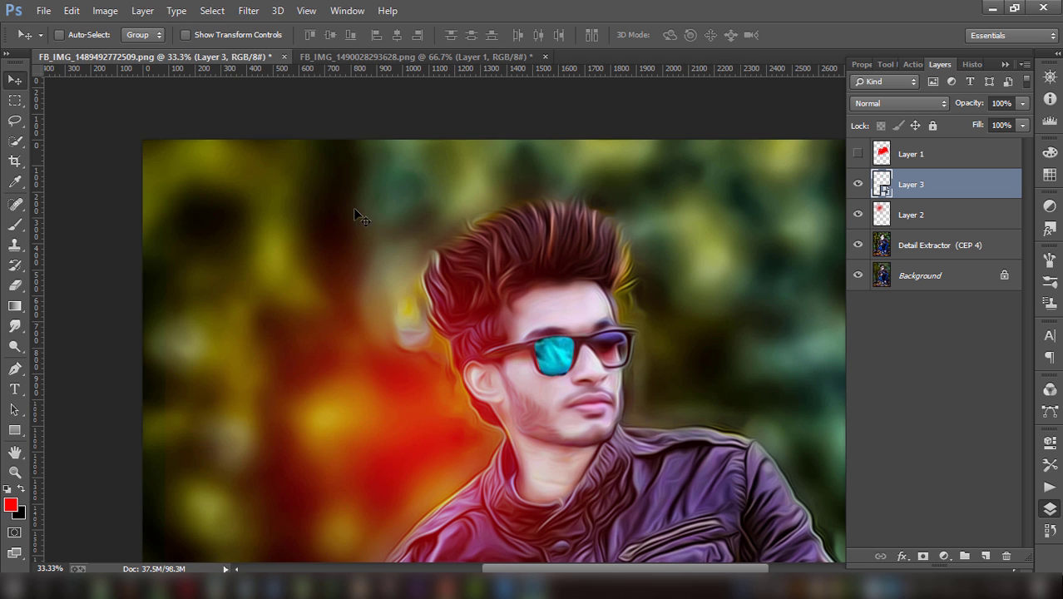
{"action": "left_click", "coordinate": [15, 285]}
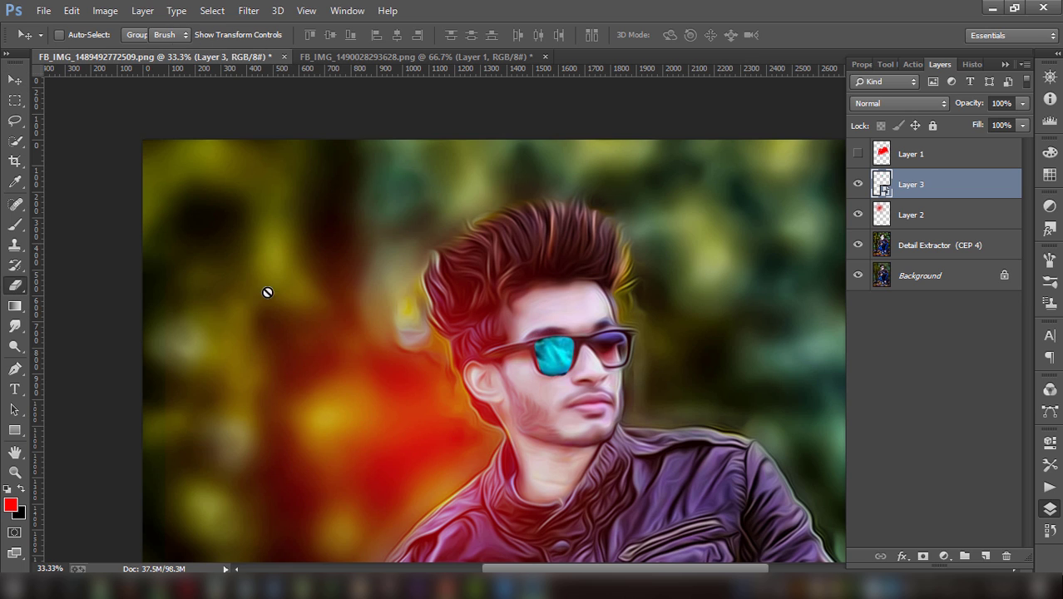
{"action": "left_click", "coordinate": [1022, 104]}
{"action": "left_click_drag", "start_coordinate": [981, 124], "coordinate": [970, 123]}
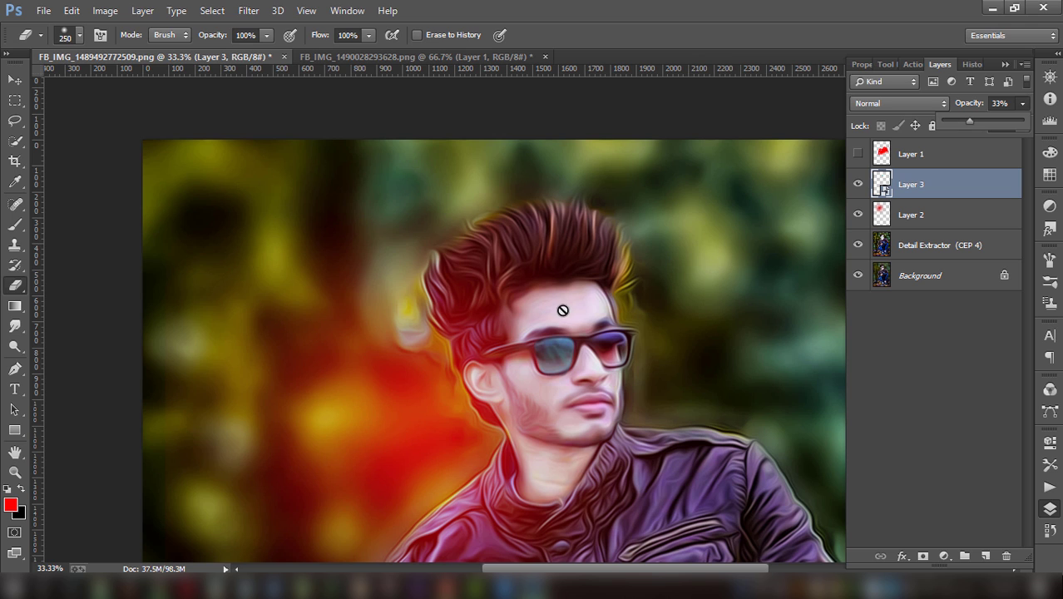
{"action": "left_click", "coordinate": [604, 276]}
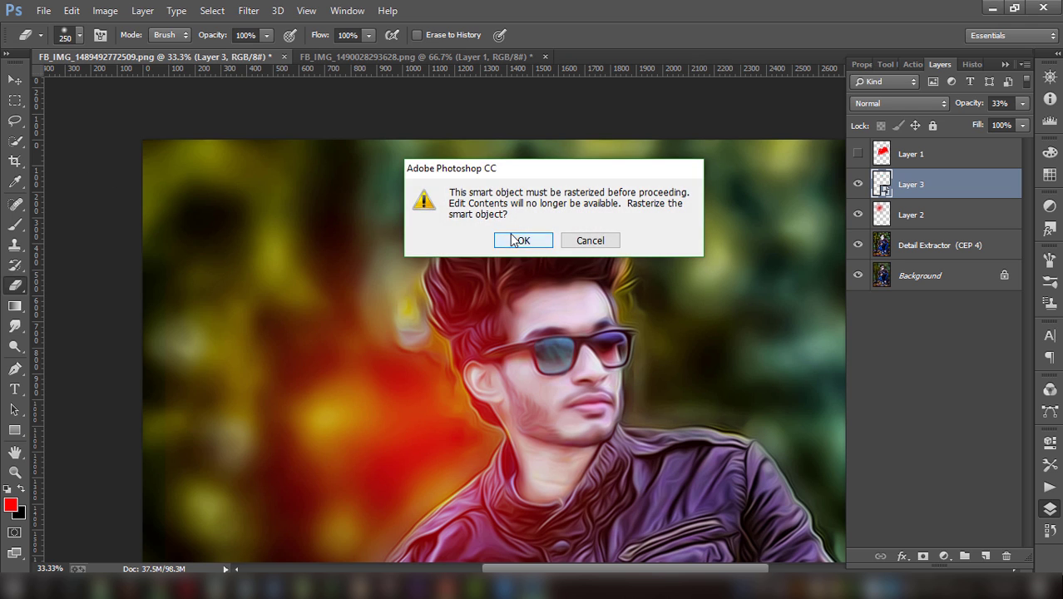
{"action": "left_click", "coordinate": [517, 239]}
- Scale the cyan patch on Layer 3 up to about 118% and commit
{"action": "left_click", "coordinate": [15, 79]}
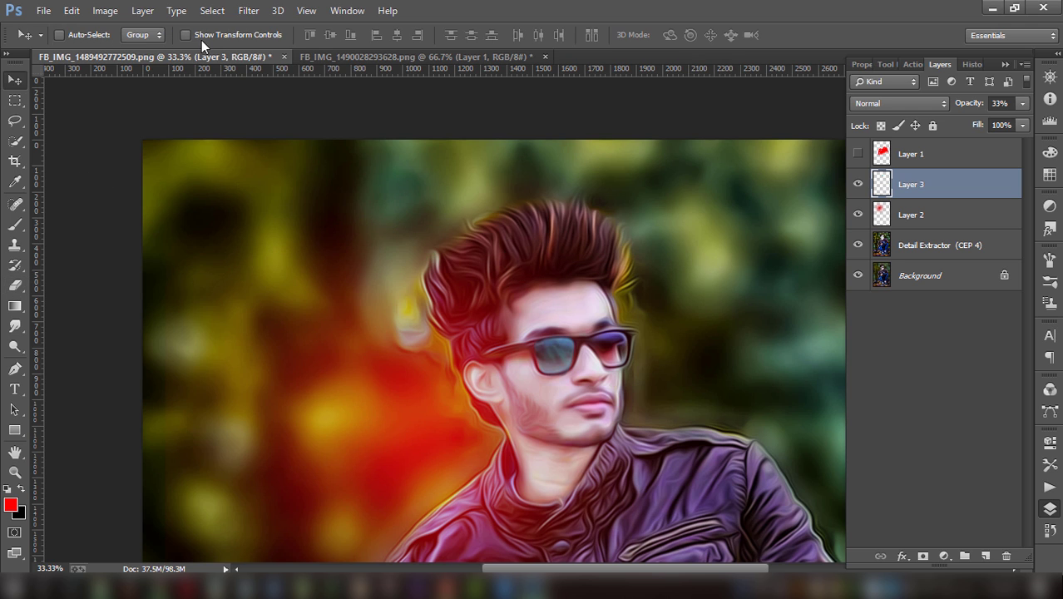
{"action": "left_click_drag", "start_coordinate": [575, 332], "coordinate": [579, 330]}
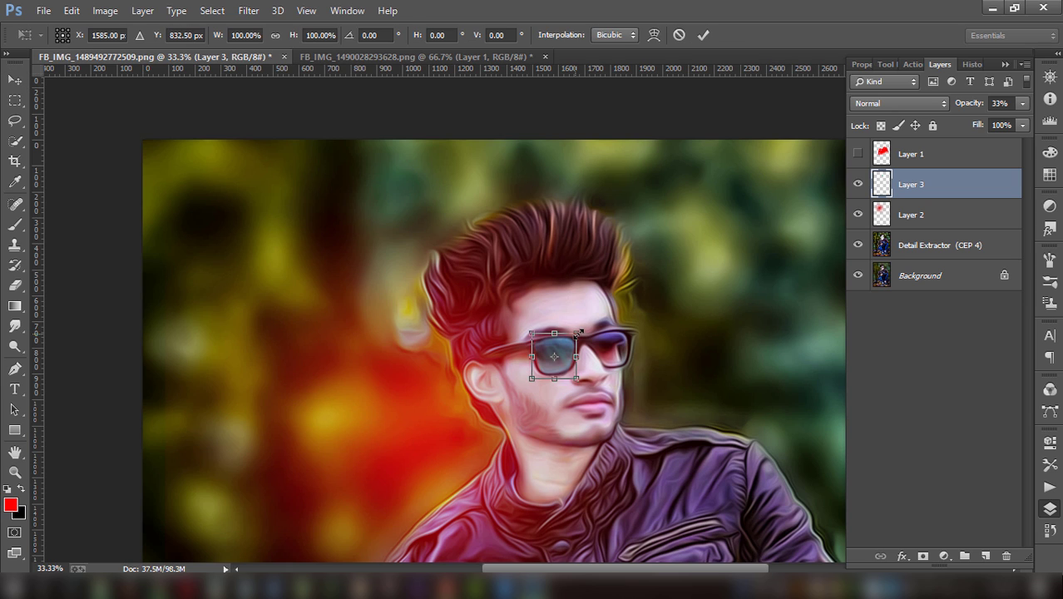
{"action": "left_click", "coordinate": [703, 35]}
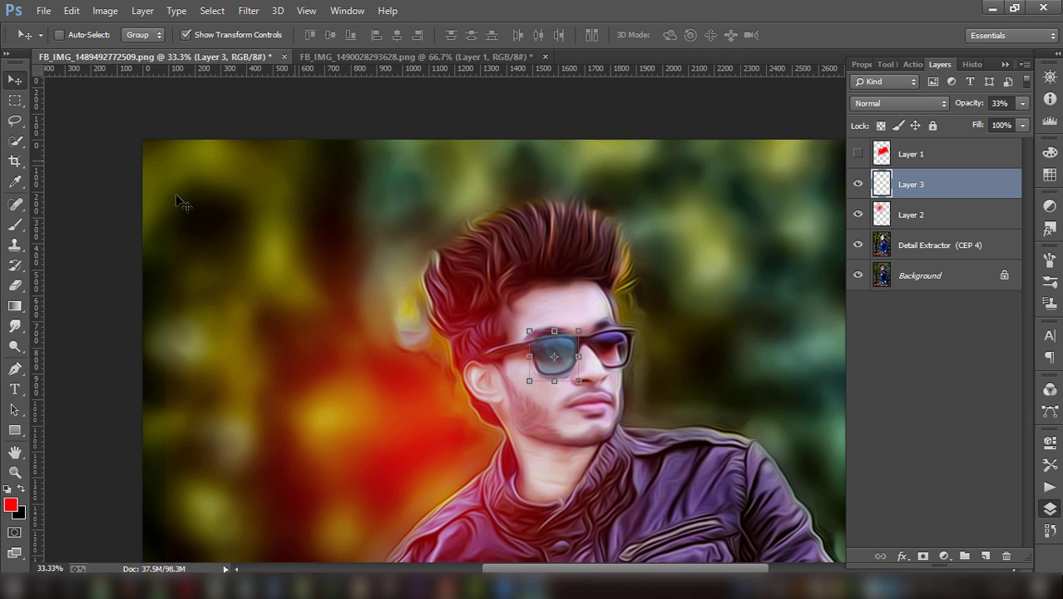
- Set the Eraser to size 45 and raise Layer 3 opacity to 86%
{"action": "left_click", "coordinate": [14, 287]}
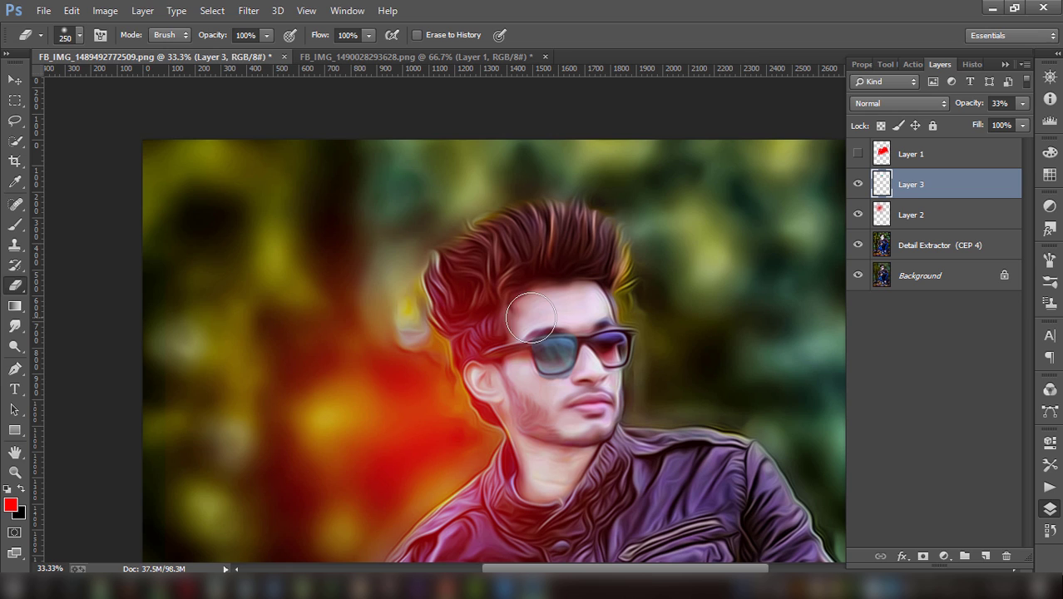
{"action": "key", "text": "bracketleft"}
{"action": "key", "text": "bracketleft"}
{"action": "key", "text": "bracketleft"}
{"action": "key", "text": "bracketleft"}
{"action": "key", "text": "bracketleft"}
{"action": "key", "text": "bracketleft"}
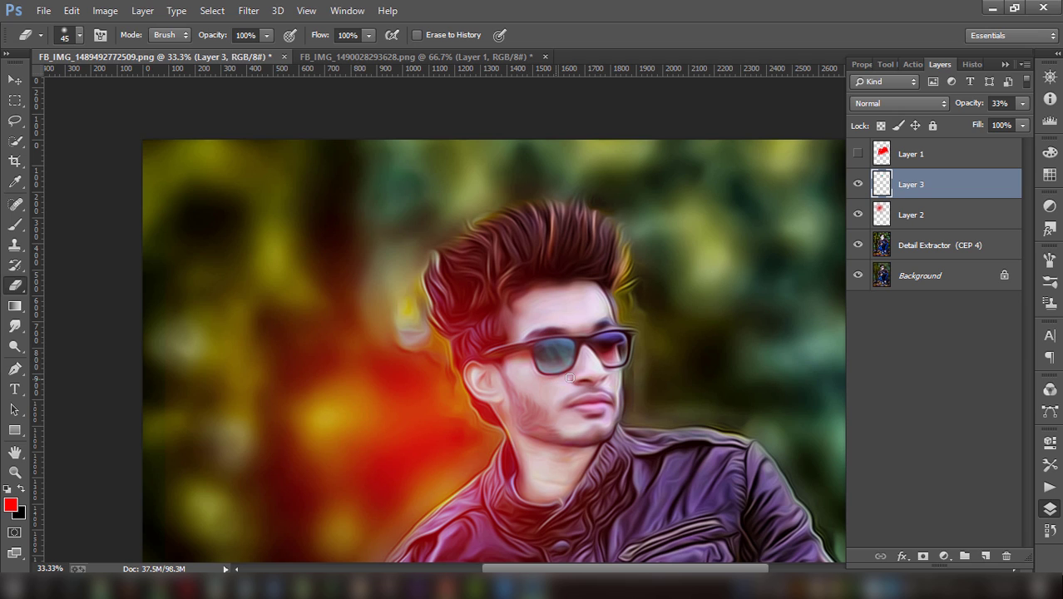
{"action": "left_click", "coordinate": [1022, 104]}
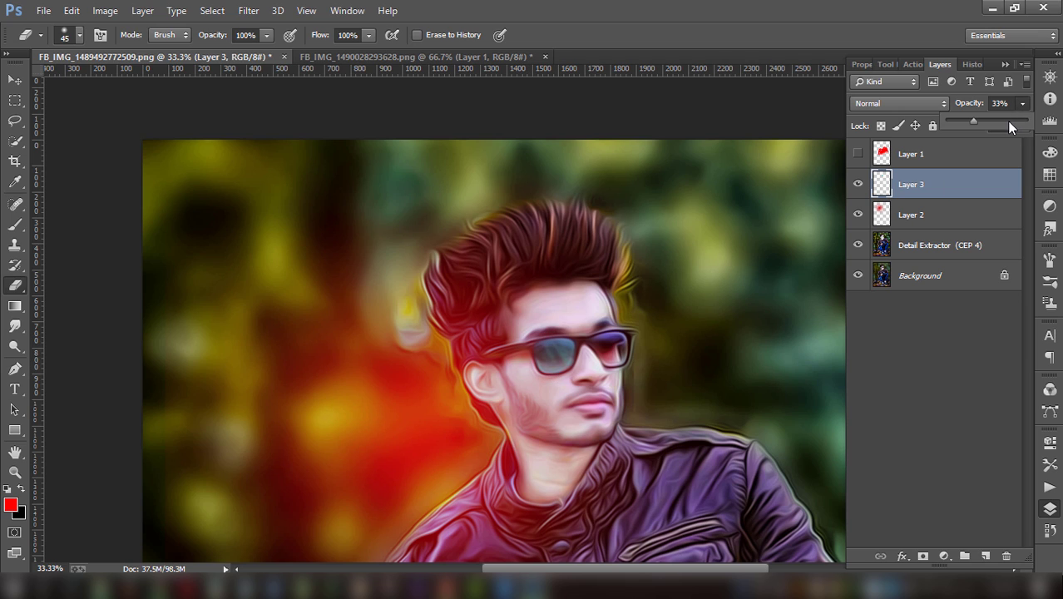
{"action": "left_click_drag", "start_coordinate": [1021, 120], "coordinate": [1026, 122]}
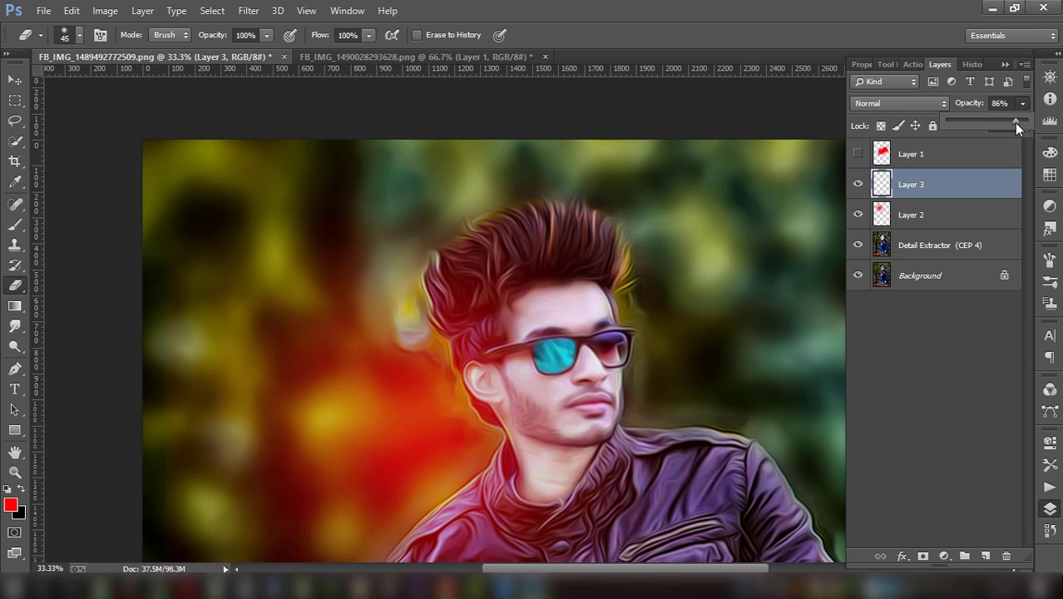
- Duplicate Layer 3 and move the copied cyan tint onto the right lens
{"action": "left_click_drag", "start_coordinate": [914, 184], "coordinate": [985, 556]}
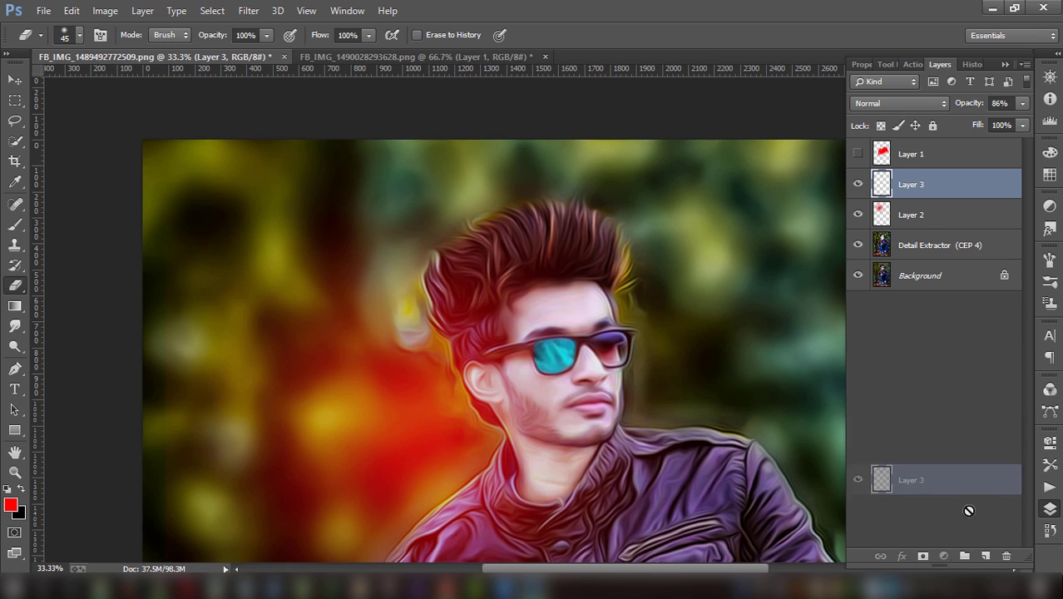
{"action": "left_click", "coordinate": [14, 79]}
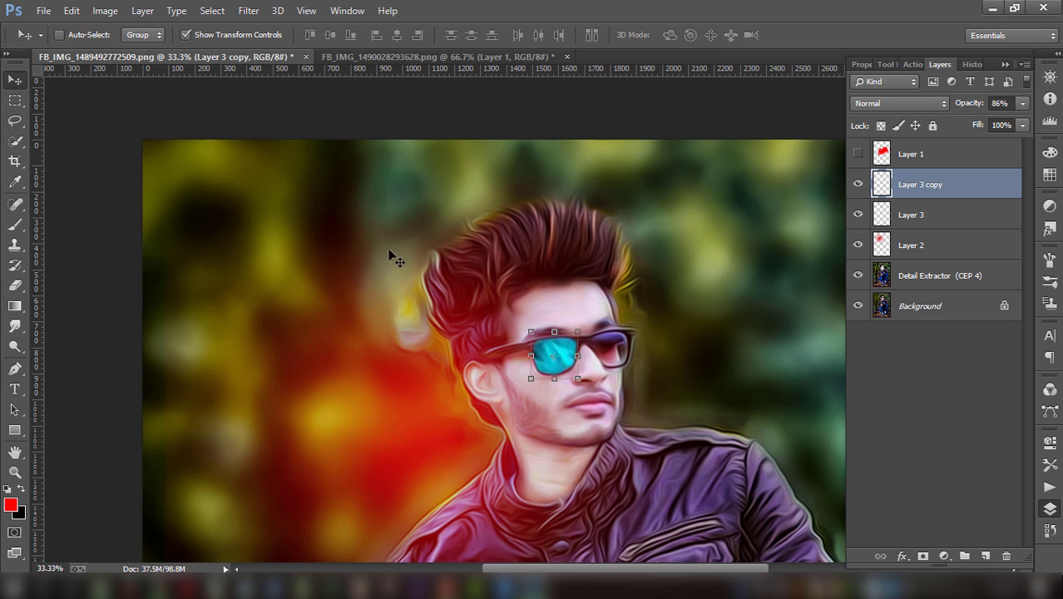
{"action": "key", "text": "ctrl+t"}
{"action": "left_click_drag", "start_coordinate": [605, 354], "coordinate": [602, 347]}
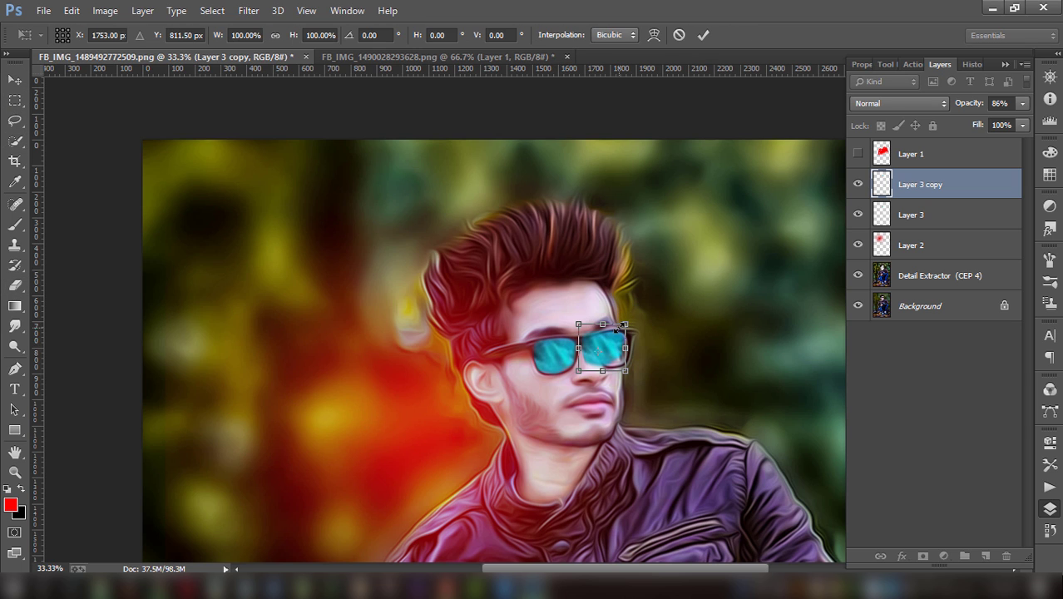
- Flip the copy horizontally, rotate it about -16.66° to fit the right lens, and zoom out
{"action": "right_click", "coordinate": [615, 355]}
{"action": "left_click", "coordinate": [665, 317]}
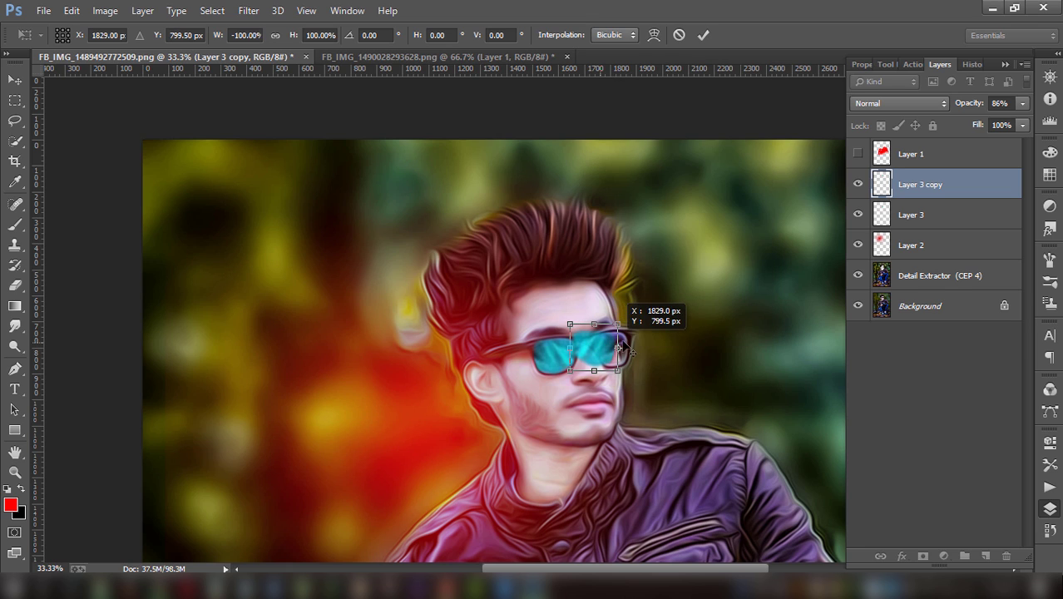
{"action": "mouse_move", "coordinate": [623, 326]}
{"action": "left_mouse_down"}
{"action": "mouse_move", "coordinate": [593, 323]}
{"action": "mouse_move", "coordinate": [611, 340]}
{"action": "left_mouse_up"}
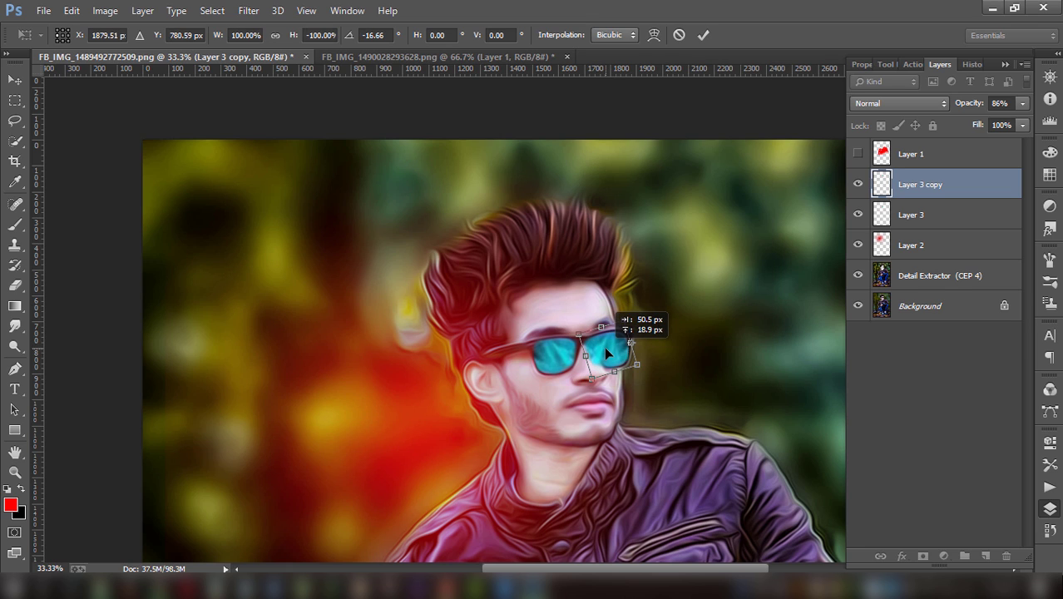
{"action": "left_click", "coordinate": [703, 36]}
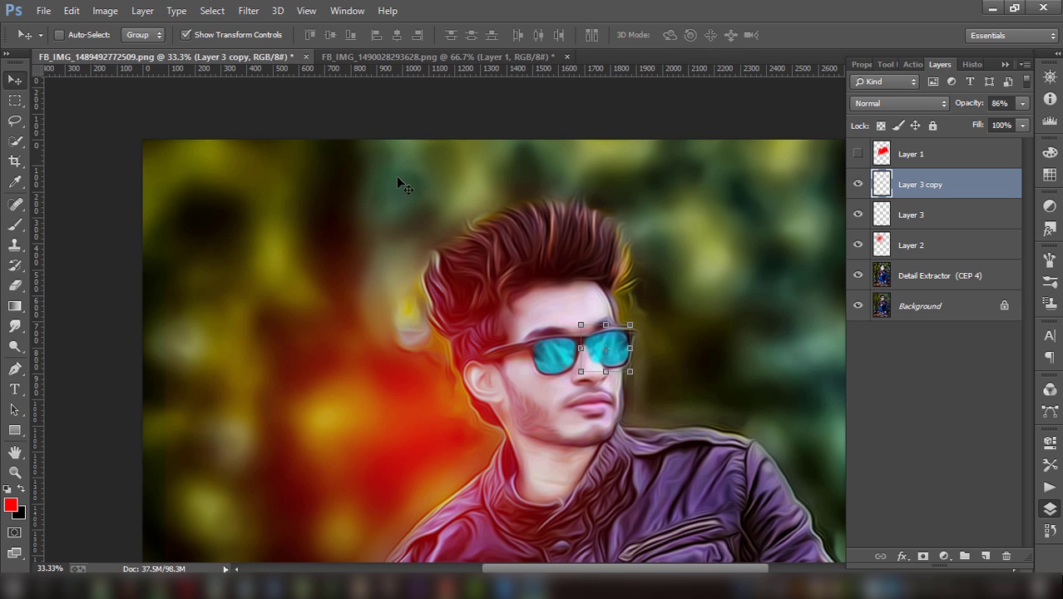
{"action": "left_click", "coordinate": [15, 285]}
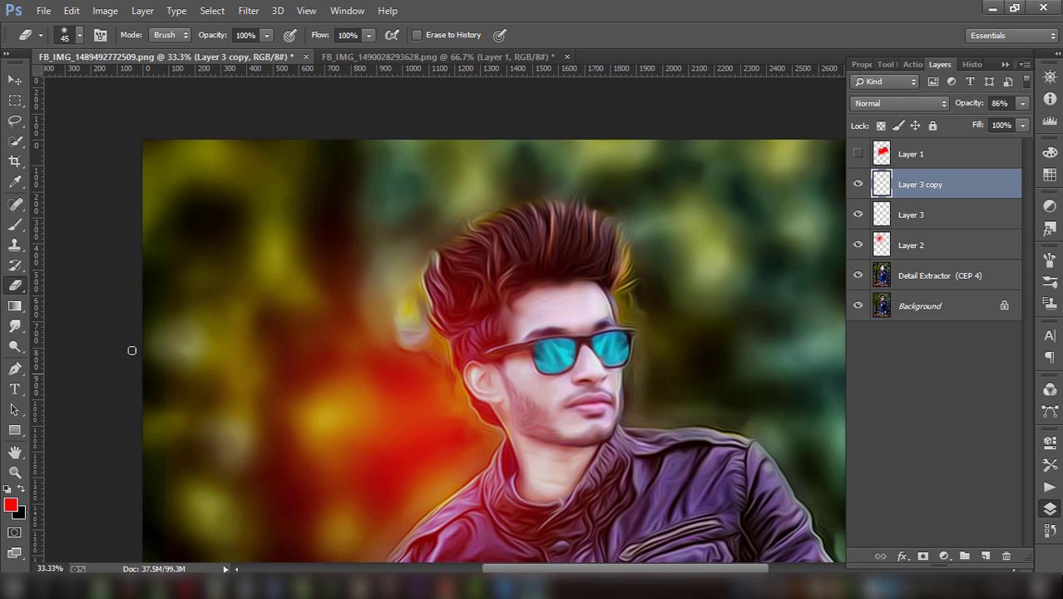
{"action": "key", "text": "ctrl+minus"}
{"action": "key", "text": "ctrl+minus"}
{"action": "key", "text": "ctrl+minus"}
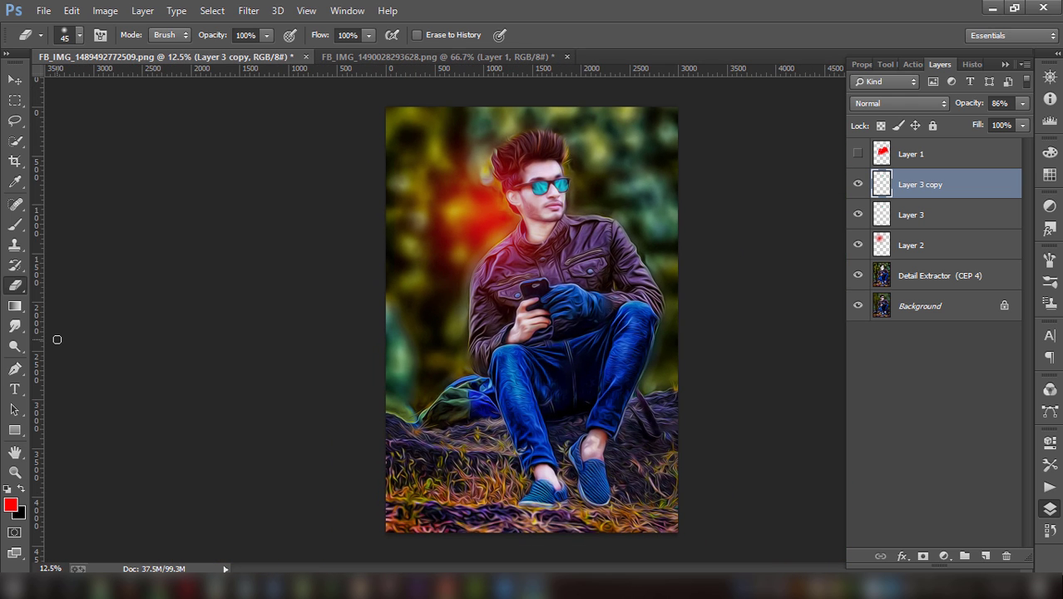
- Merge Layer 3 and Layer 3 copy into one lens layer
{"action": "left_click", "coordinate": [912, 215], "text": "shift"}
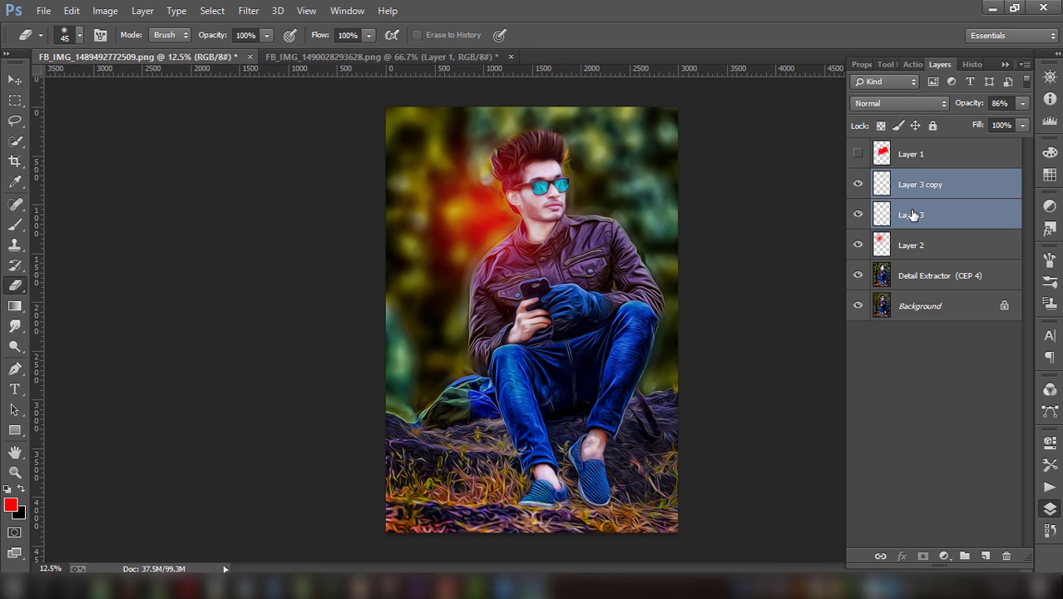
{"action": "right_click", "coordinate": [912, 215]}
{"action": "left_click", "coordinate": [619, 455]}
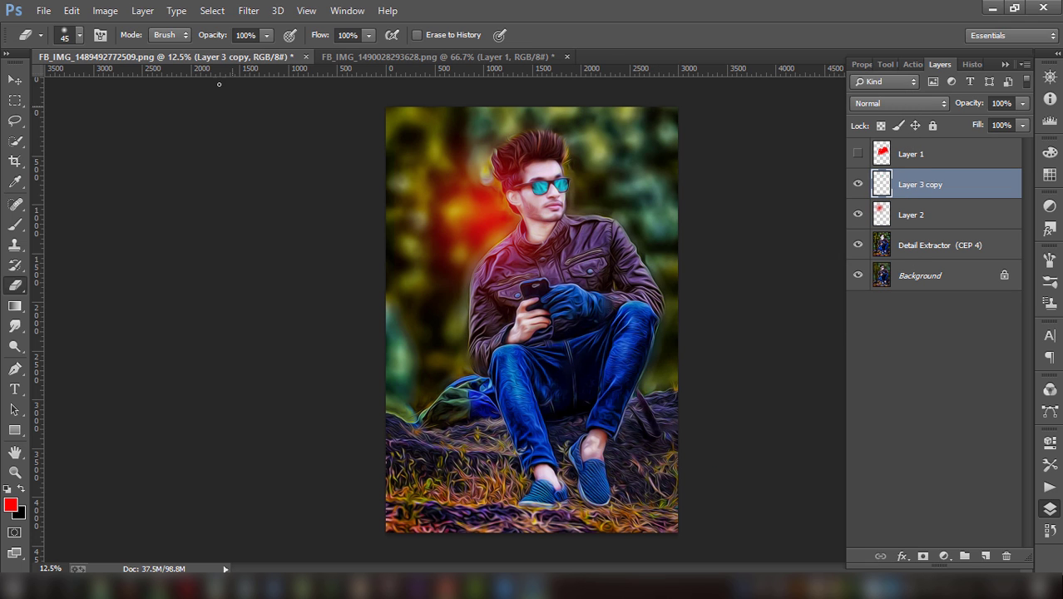
- Apply Hue/Saturation (Hue +8, Saturation +70, Lightness +7) to the lenses, then flatten the image
{"action": "left_click", "coordinate": [105, 10]}
{"action": "mouse_move", "coordinate": [128, 50]}
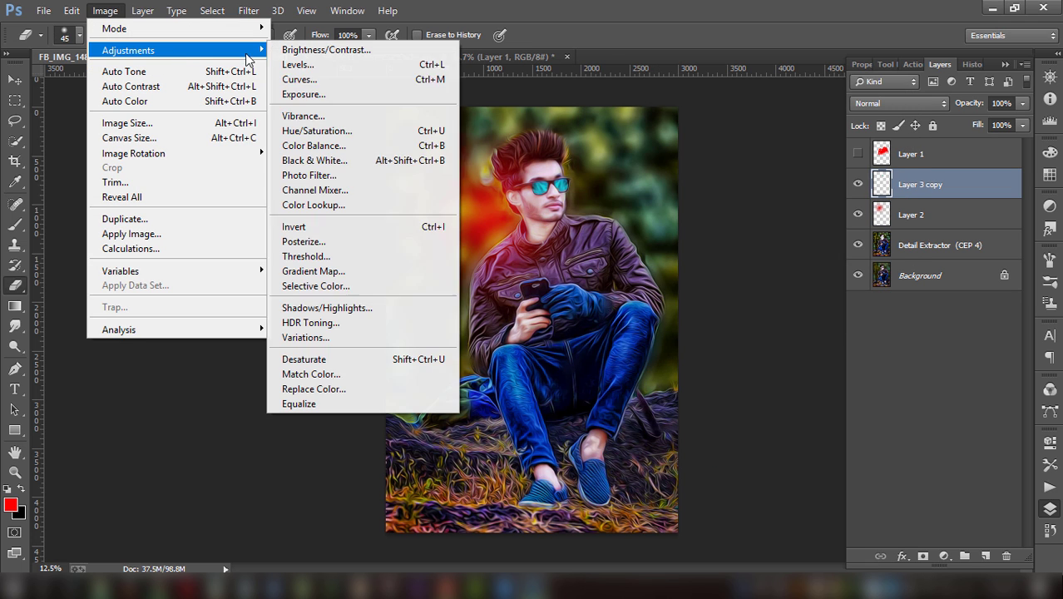
{"action": "left_click", "coordinate": [402, 131]}
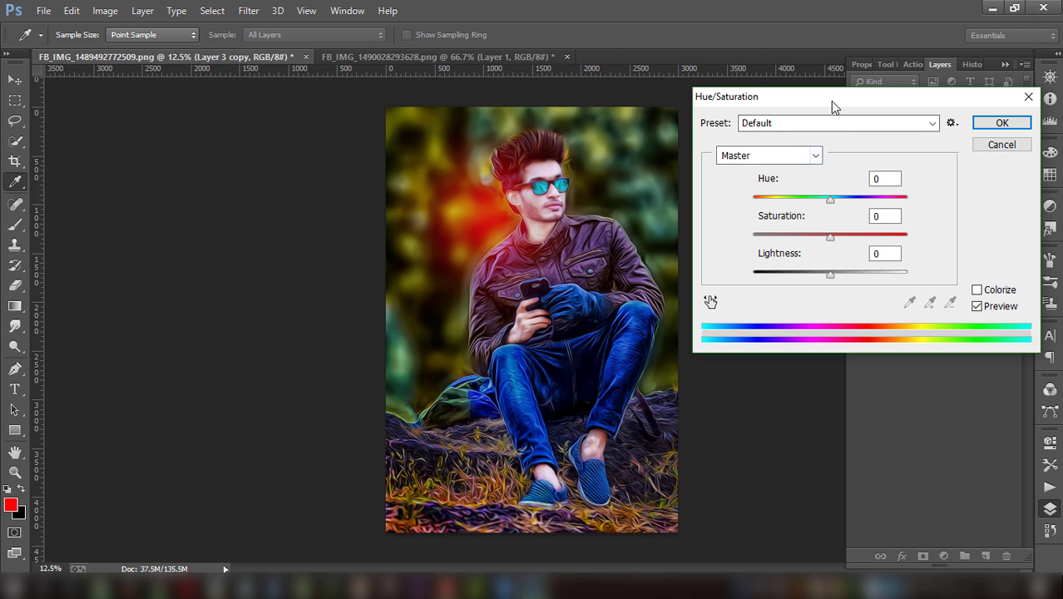
{"action": "left_click_drag", "start_coordinate": [829, 103], "coordinate": [903, 98]}
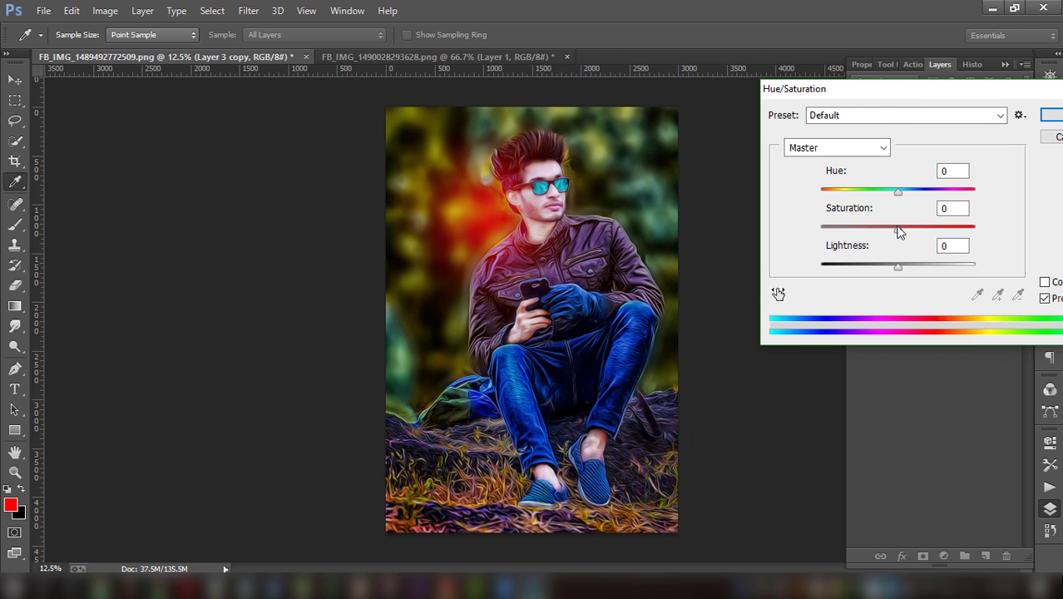
{"action": "left_click_drag", "start_coordinate": [901, 227], "coordinate": [906, 228]}
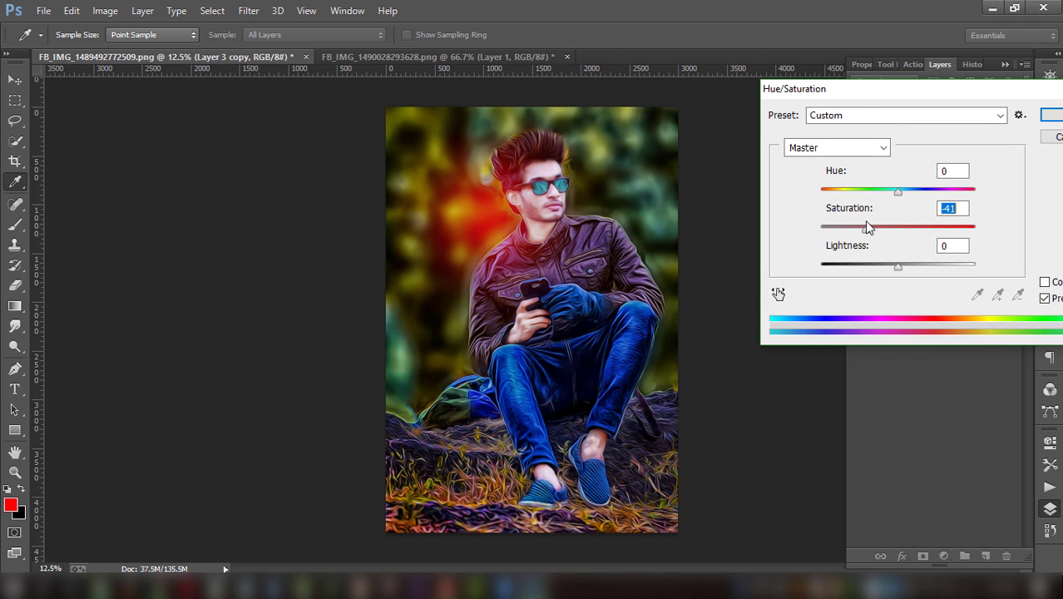
{"action": "left_click", "coordinate": [951, 226]}
{"action": "left_click_drag", "start_coordinate": [897, 190], "coordinate": [902, 189]}
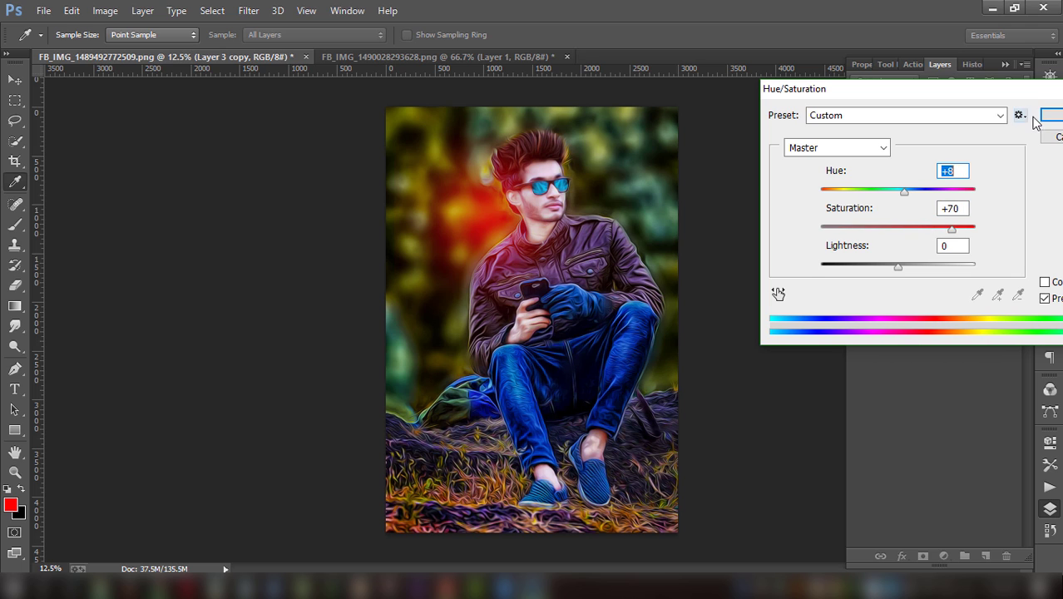
{"action": "left_click_drag", "start_coordinate": [898, 266], "coordinate": [902, 266]}
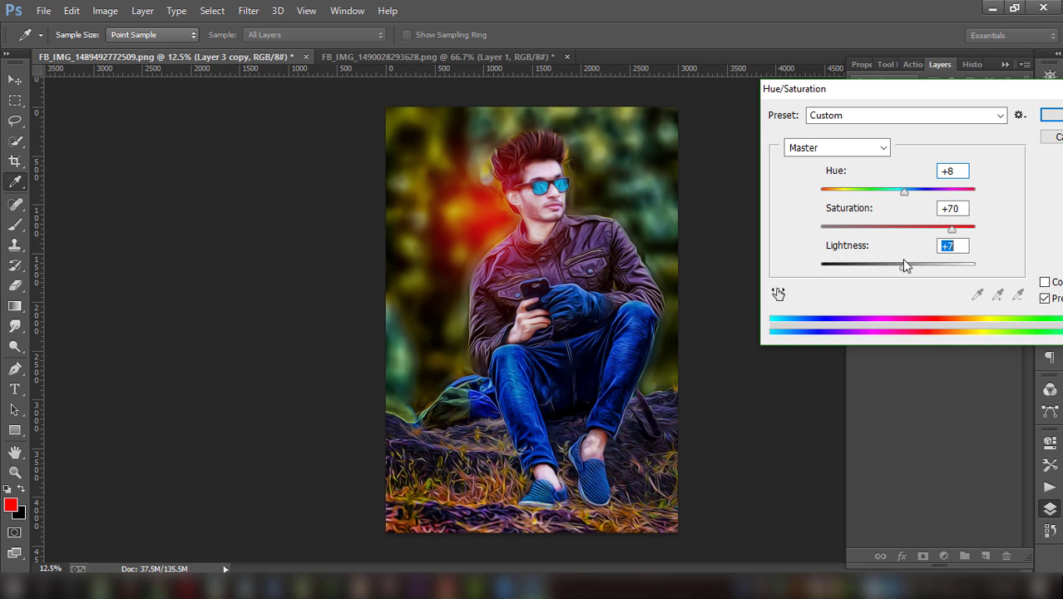
{"action": "left_click", "coordinate": [1049, 115]}
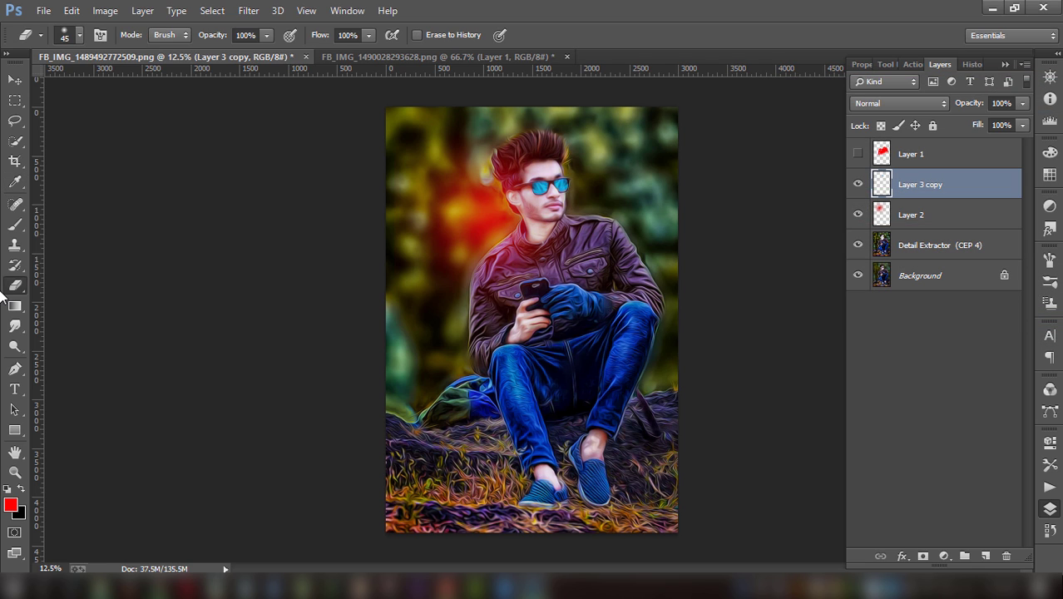
{"action": "right_click", "coordinate": [968, 185]}
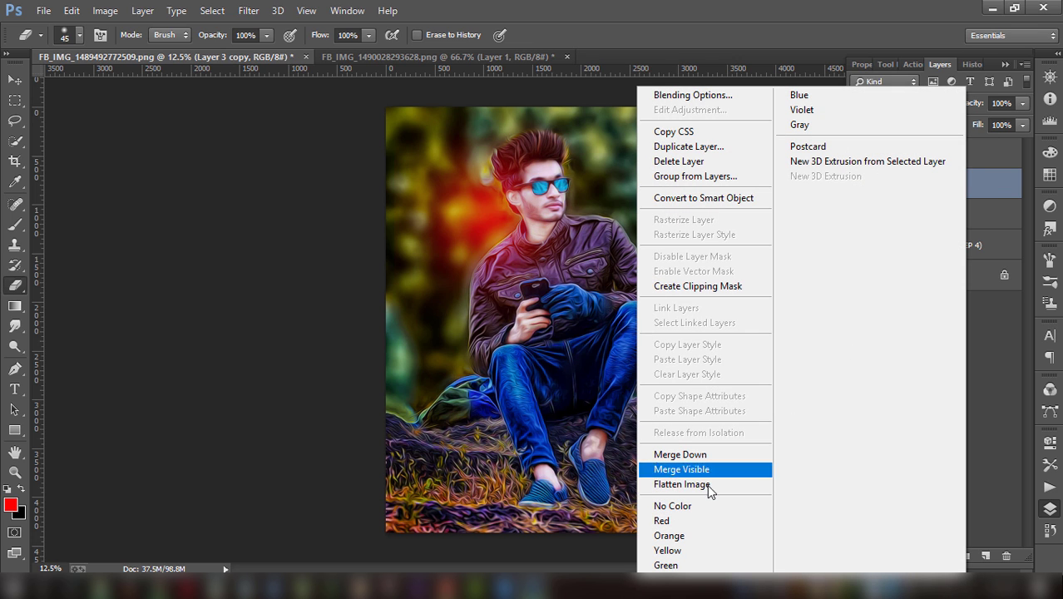
{"action": "left_click", "coordinate": [706, 484]}
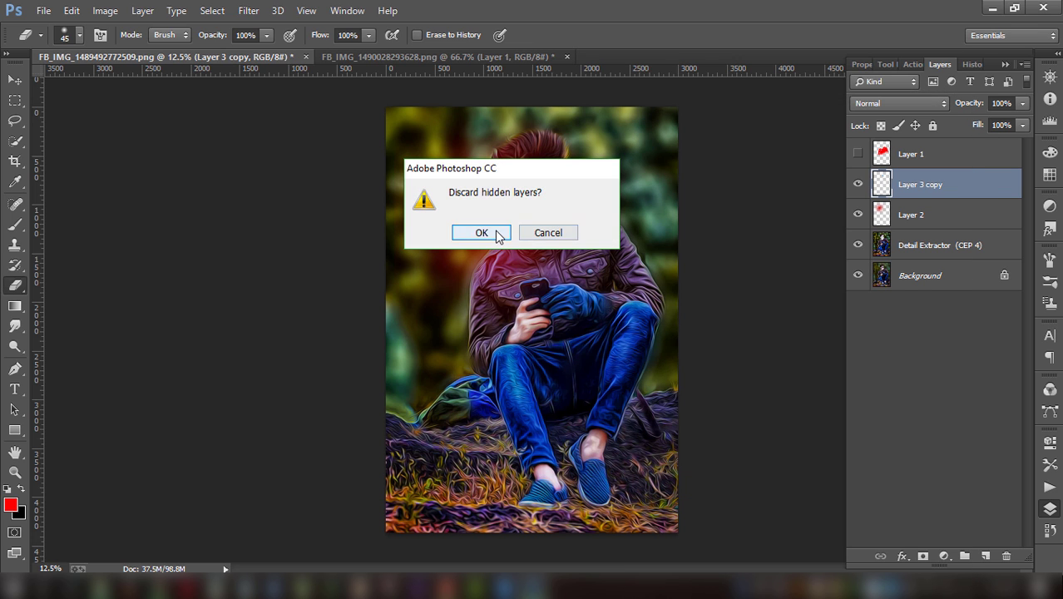